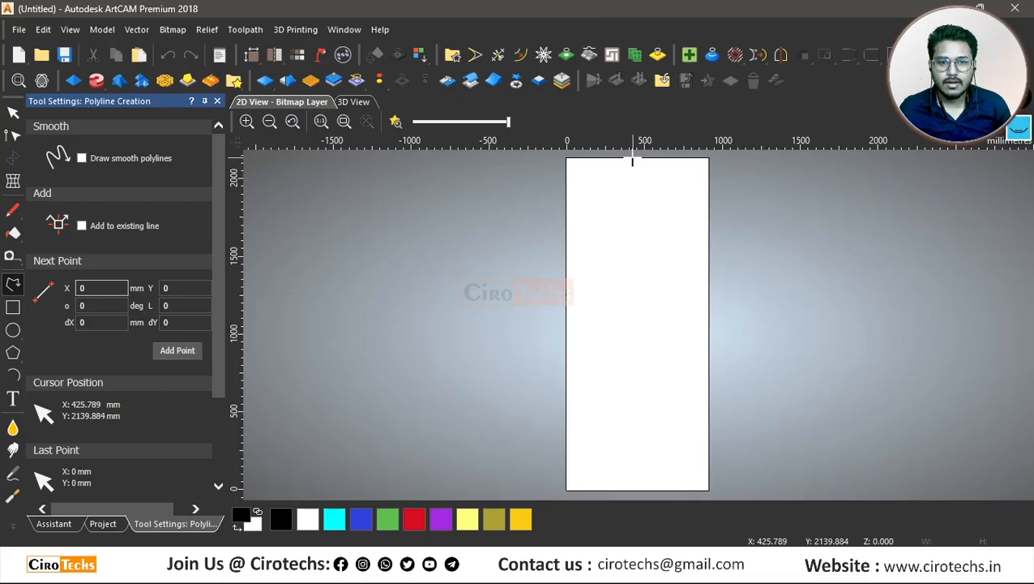
- Draw a vertical polyline about 2170 mm long down the full page height and centre it on the page
left_click(633, 493)
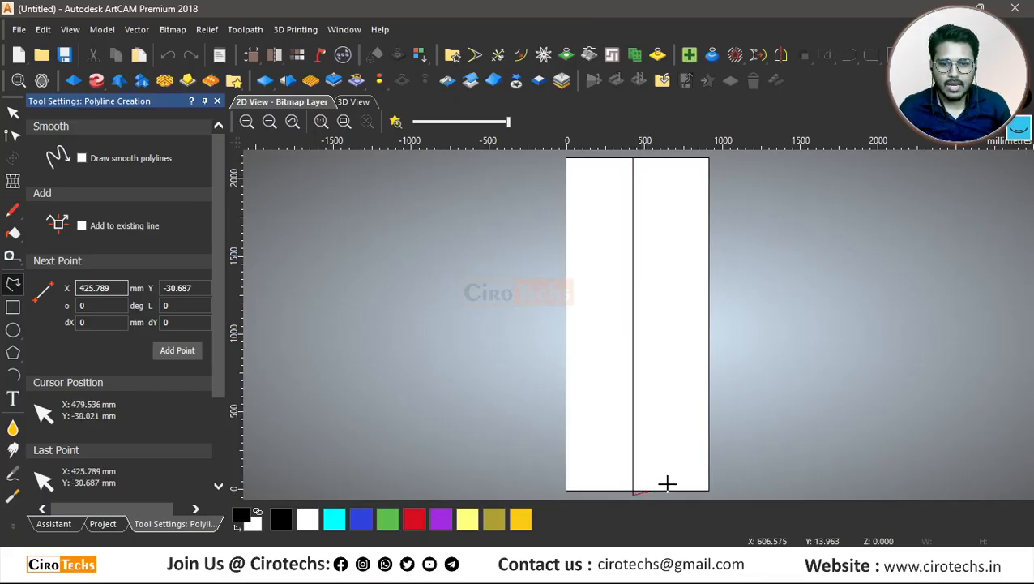
key("Escape")
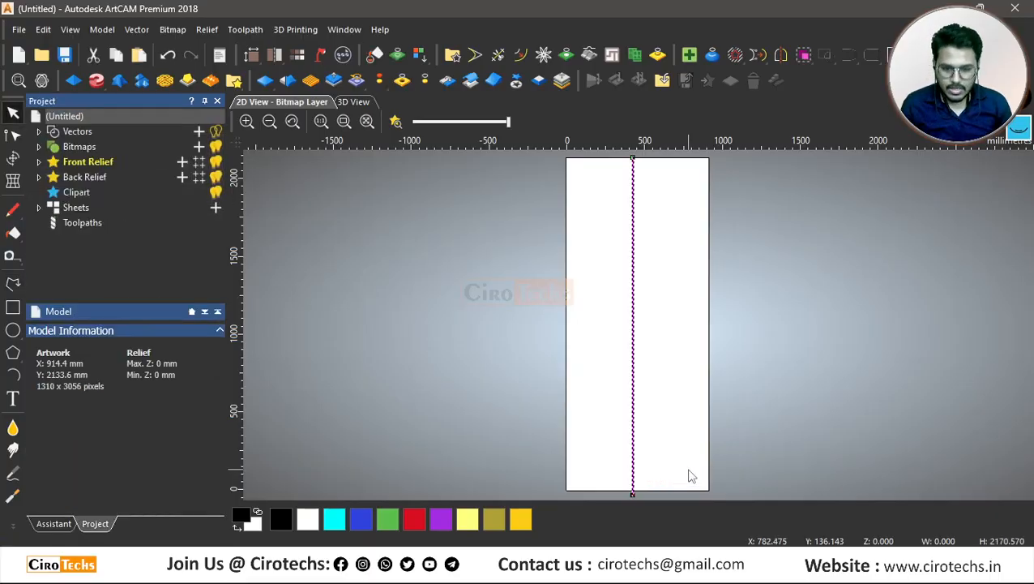
key("F9")
- Create a copy of the vertical centre line rotated 90 degrees so it crosses the page centre horizontally
key("t")
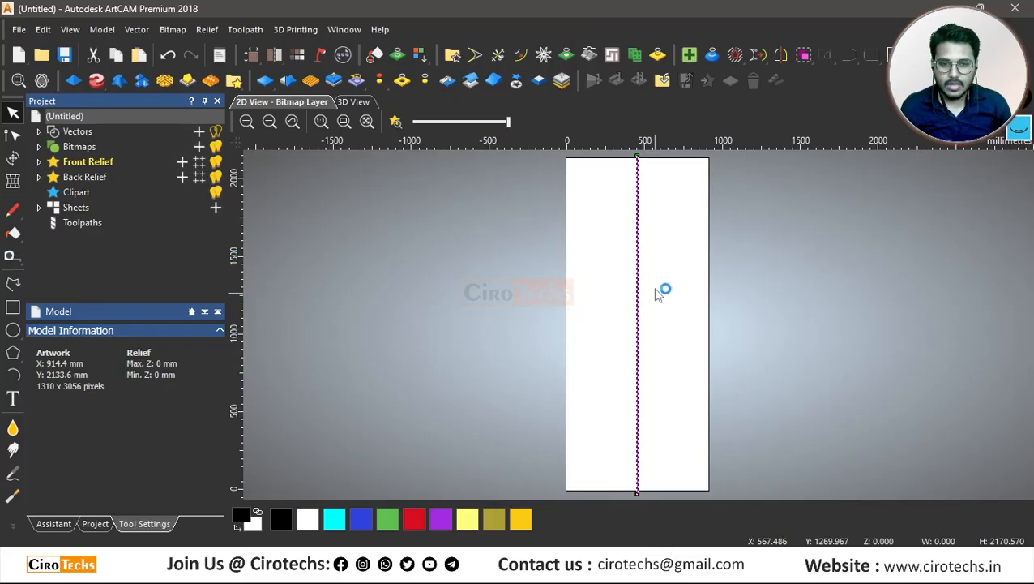
left_click_drag(637, 274, 685, 323)
key("Escape")
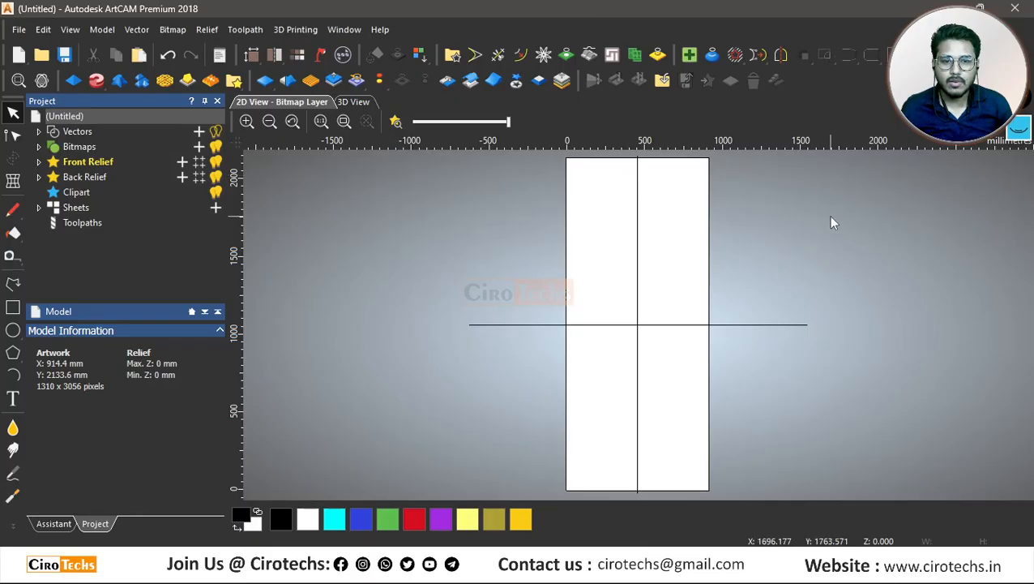
- Draw a 914.4 × 2133.6 mm rectangle along the page border as the door outline
left_click(13, 307)
left_click_drag(565, 159, 710, 490)
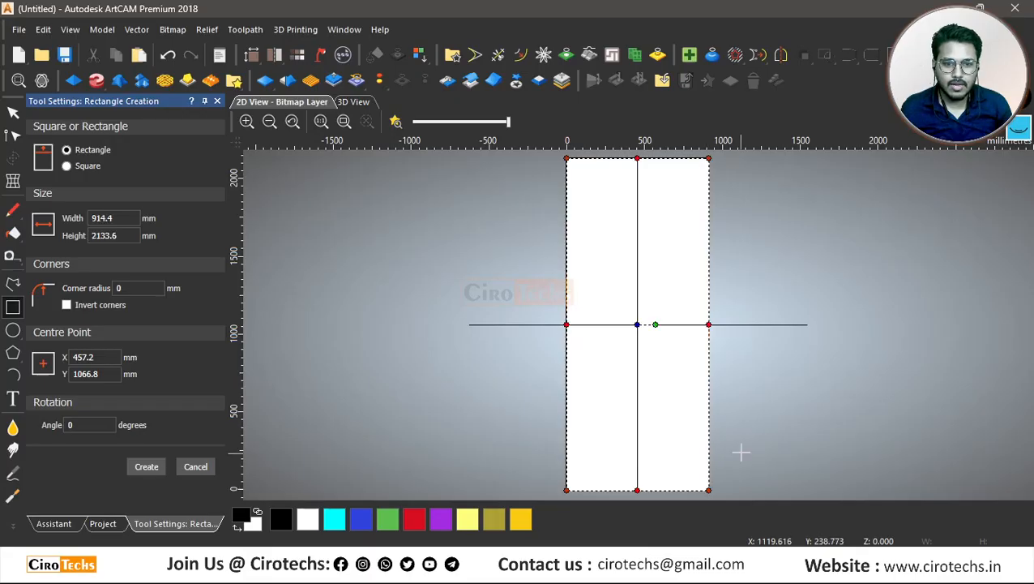
key("Escape")
left_click(732, 237)
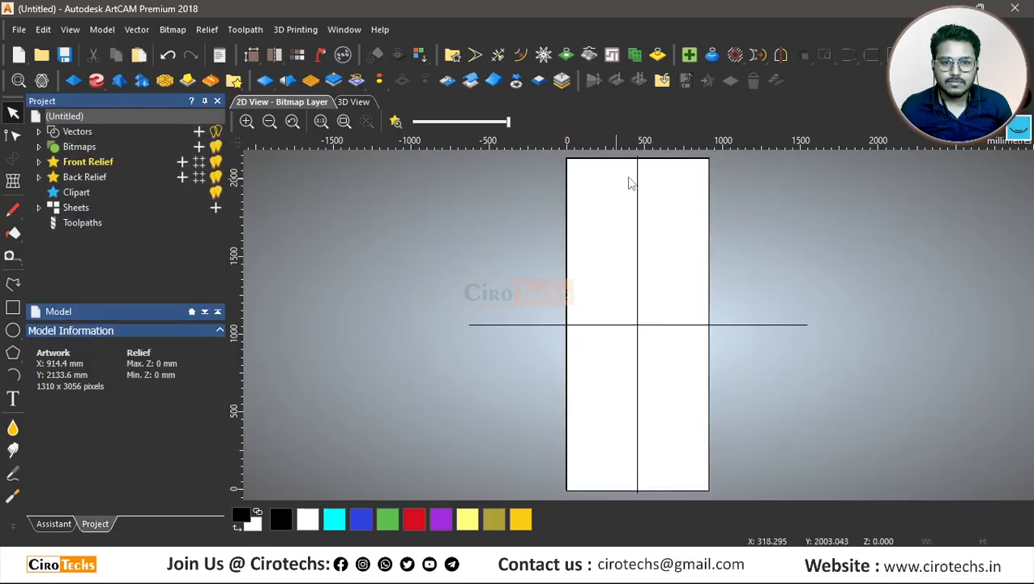
- Consult the door reference photo and create a rectangle 100 mm wide and about 903 mm tall beside the upper part of the vertical centre line
left_click(649, 542)
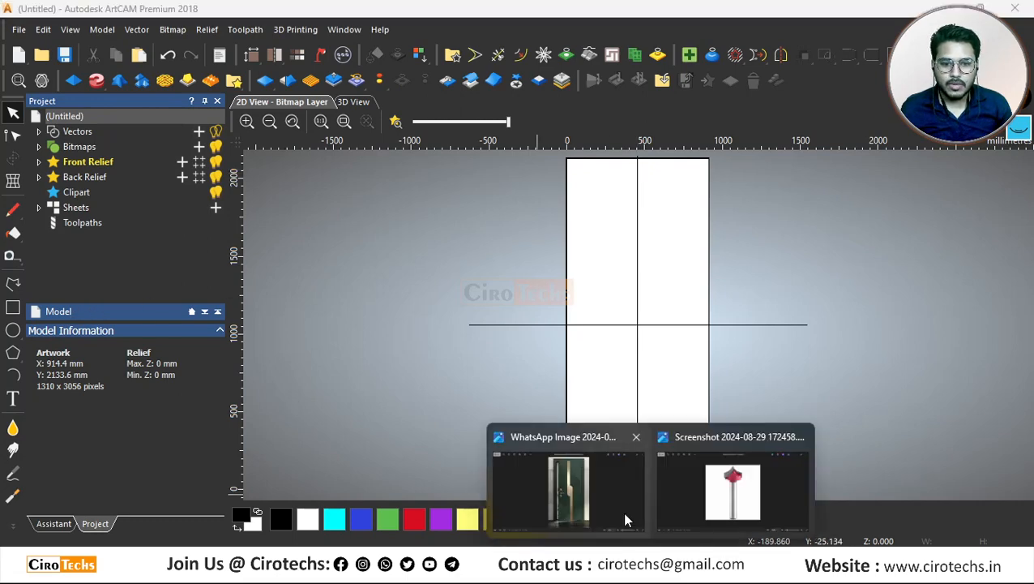
left_click(568, 486)
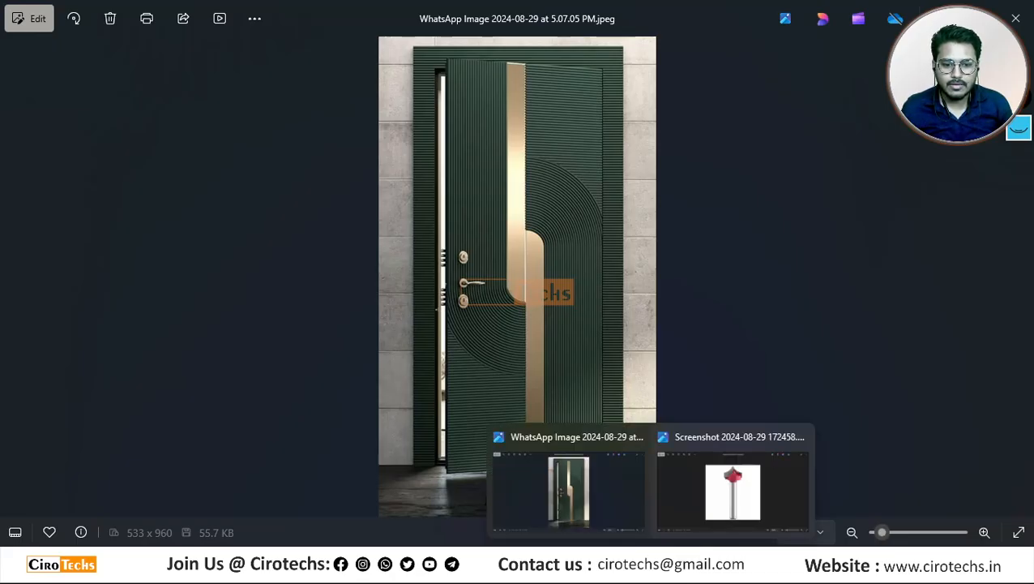
left_click(679, 566)
left_click(13, 308)
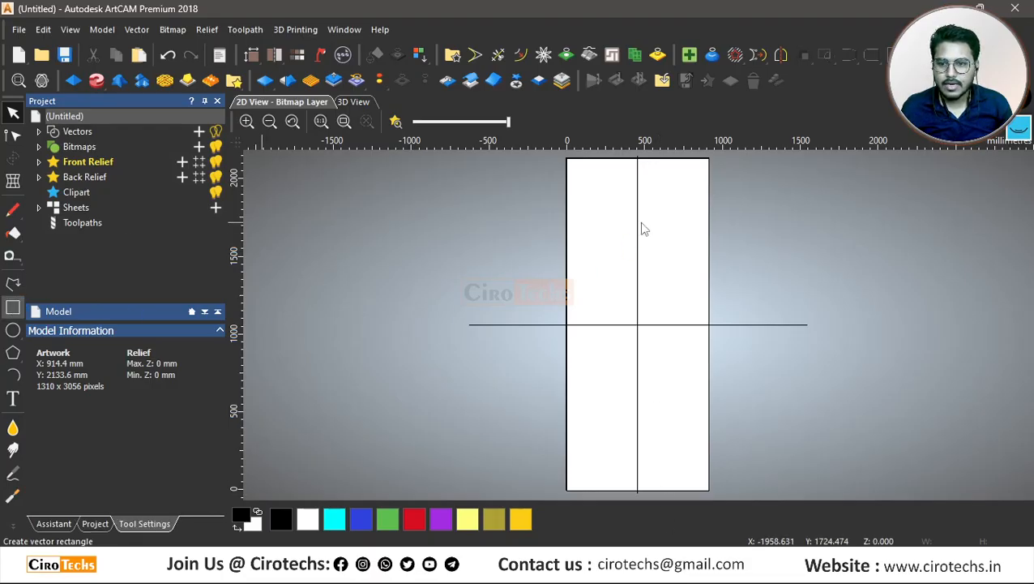
left_click_drag(614, 159, 637, 299)
double_click(113, 218)
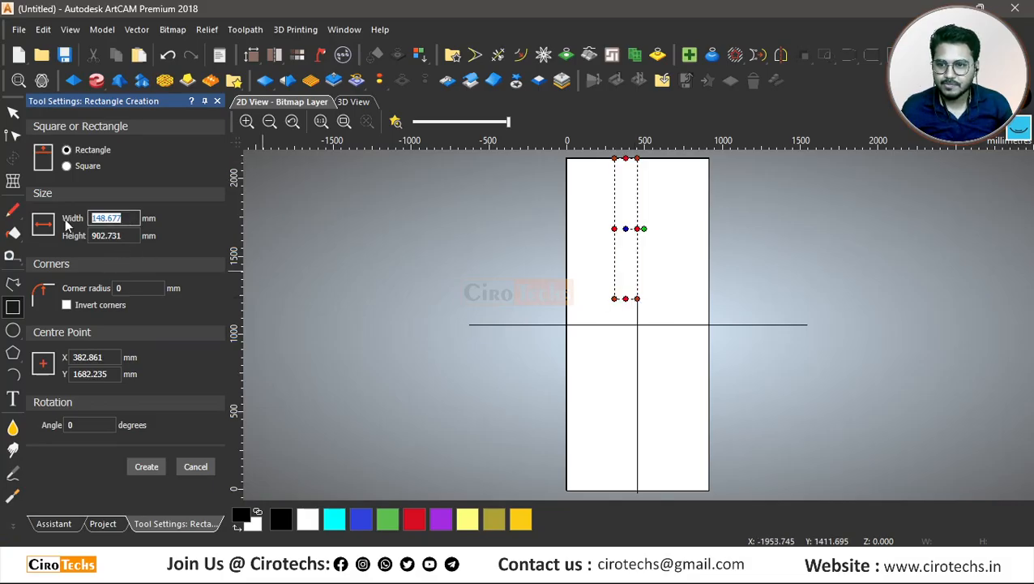
type("100")
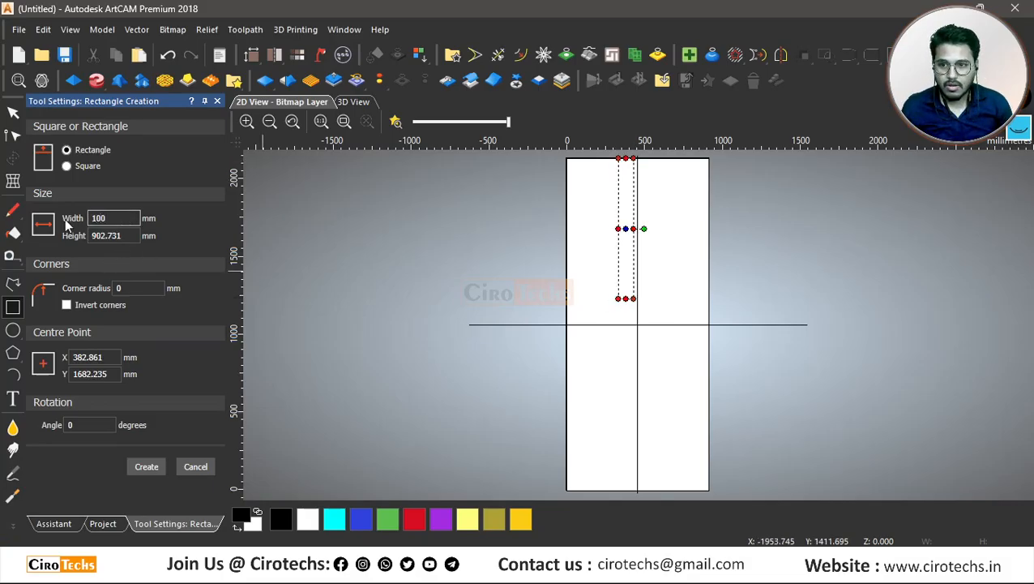
left_click(432, 289)
key("Escape")
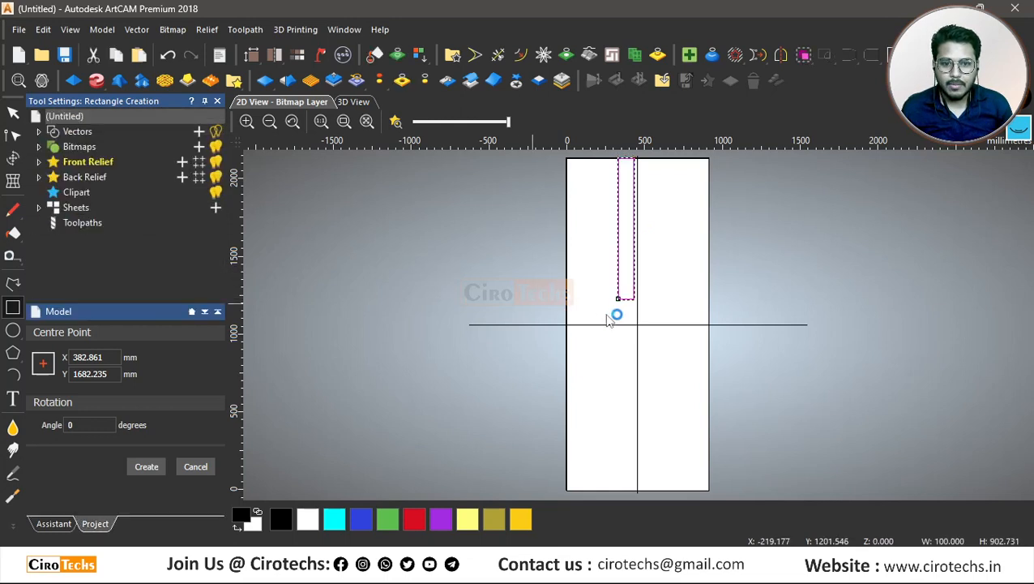
- Move the narrow rectangle so its right side lies on the vertical centre line and its top meets the door's upper edge
left_click_drag(633, 298, 631, 320)
left_click_drag(628, 177, 638, 159)
scroll(639, 152, "up", 3)
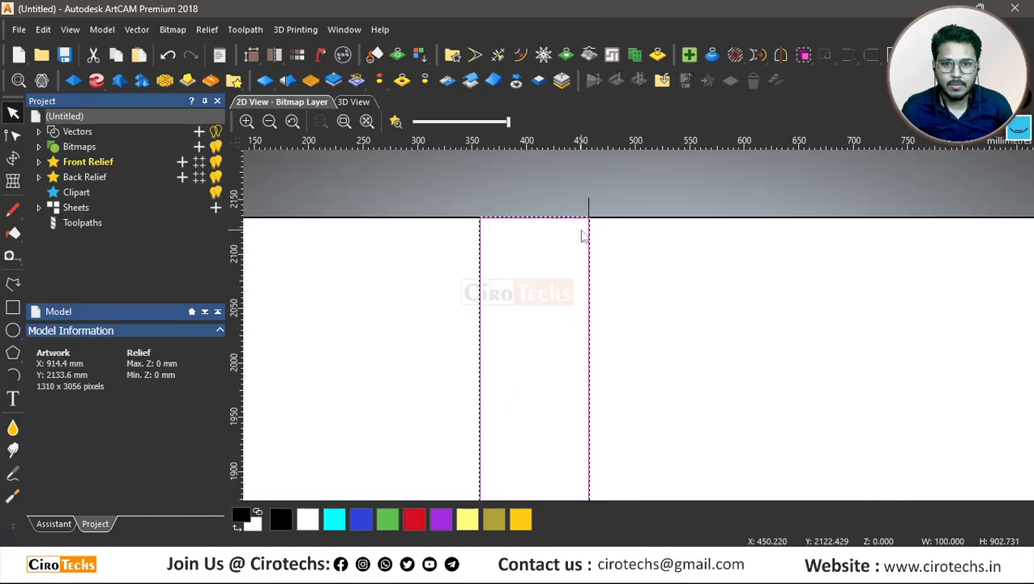
scroll(584, 227, "down", 3)
scroll(580, 243, "down", 1)
scroll(580, 258, "up", 3)
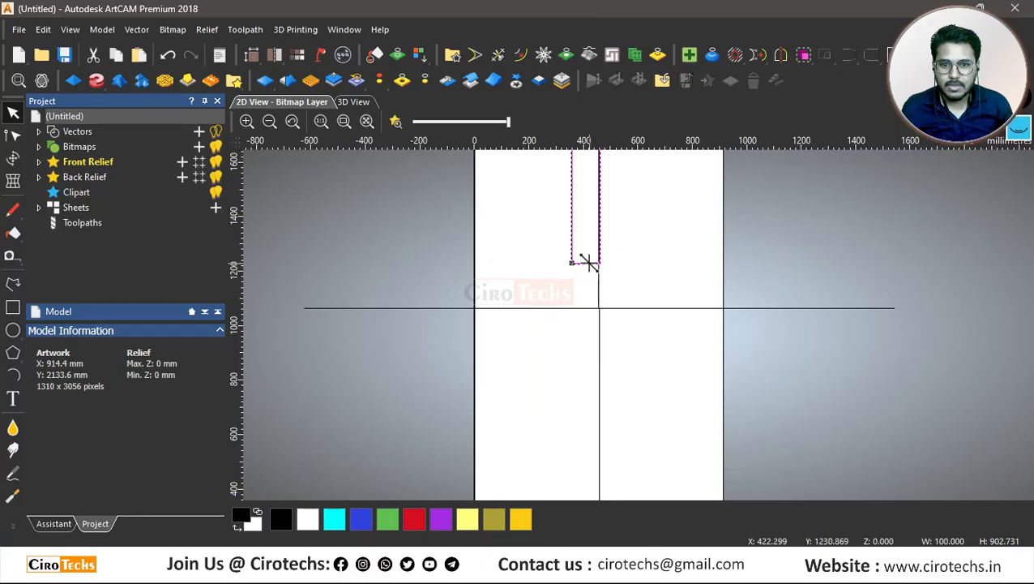
- Stretch the narrow rectangle downward past the horizontal centre line and set its height to 1300 mm
left_click(587, 262)
left_click_drag(585, 262, 583, 361)
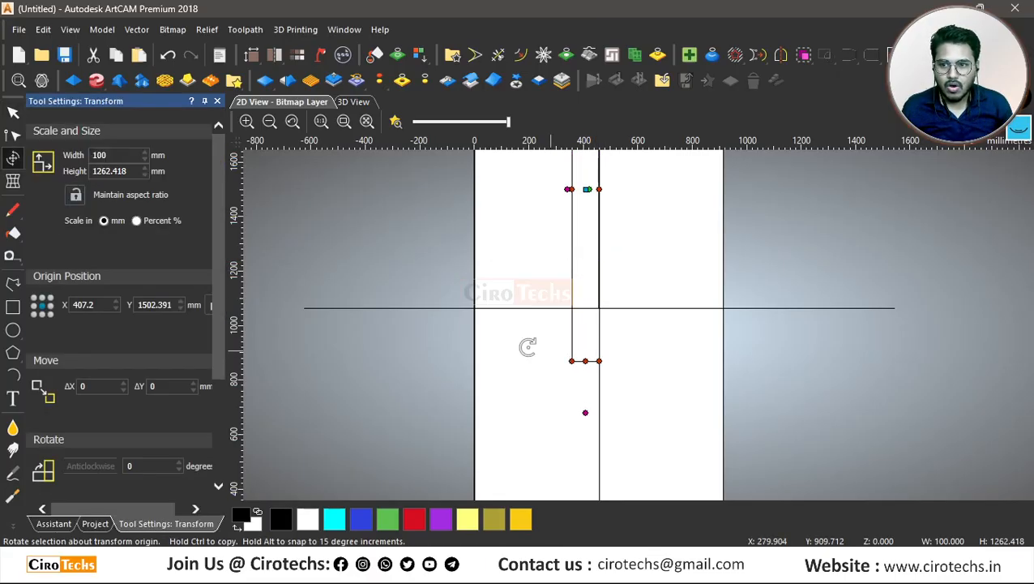
left_click_drag(135, 171, 108, 174)
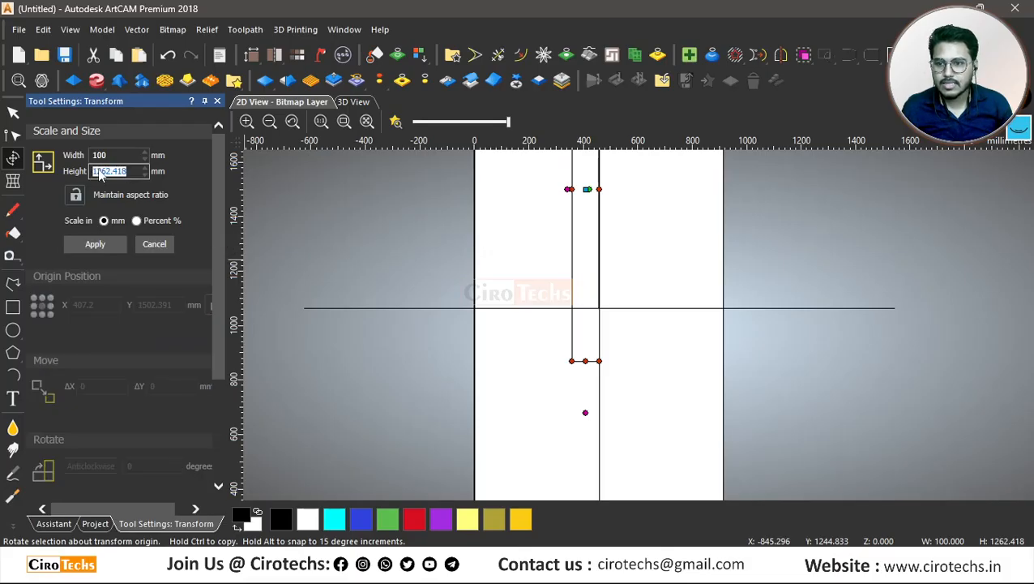
type("12")
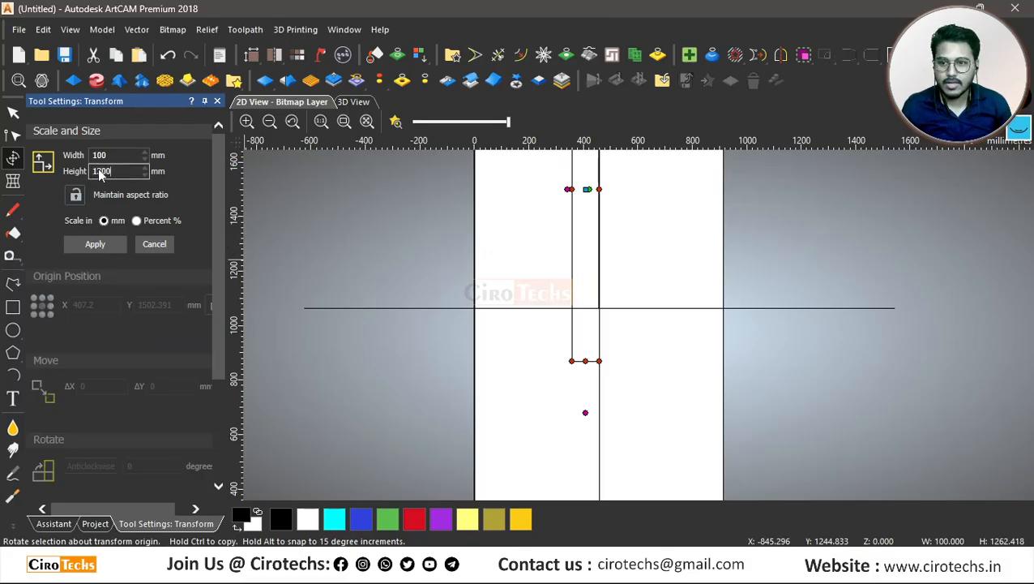
left_click(111, 246)
- Align the narrow rectangle's upper right corner with the door's top edge and the vertical centre line, and check its upper and lower ends
scroll(513, 368, "down", 3)
scroll(678, 256, "up", 2)
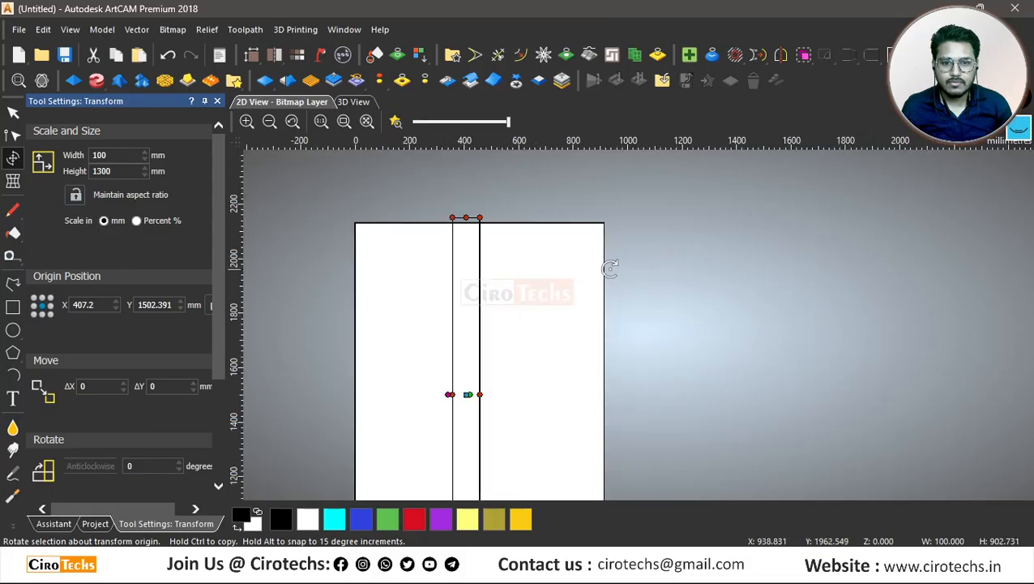
key("Escape")
scroll(490, 229, "up", 1)
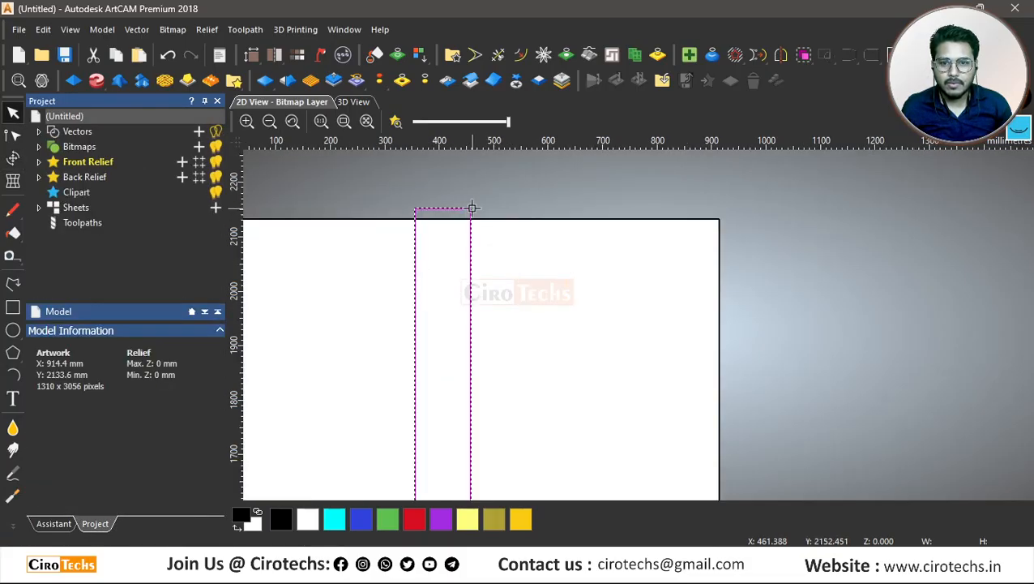
scroll(578, 300, "down", 3)
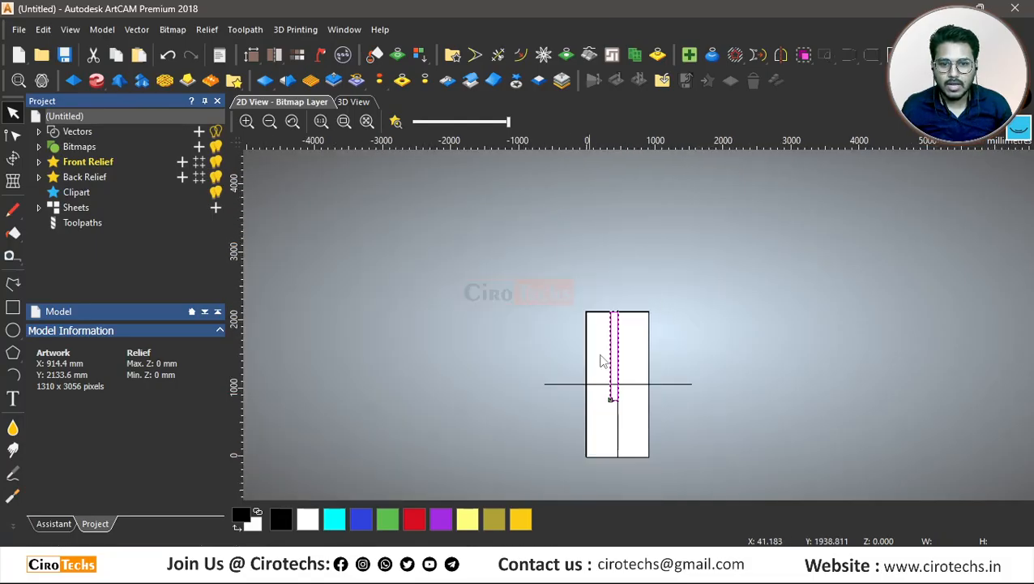
scroll(640, 373, "up", 2)
scroll(647, 336, "down", 2)
scroll(622, 227, "up", 2)
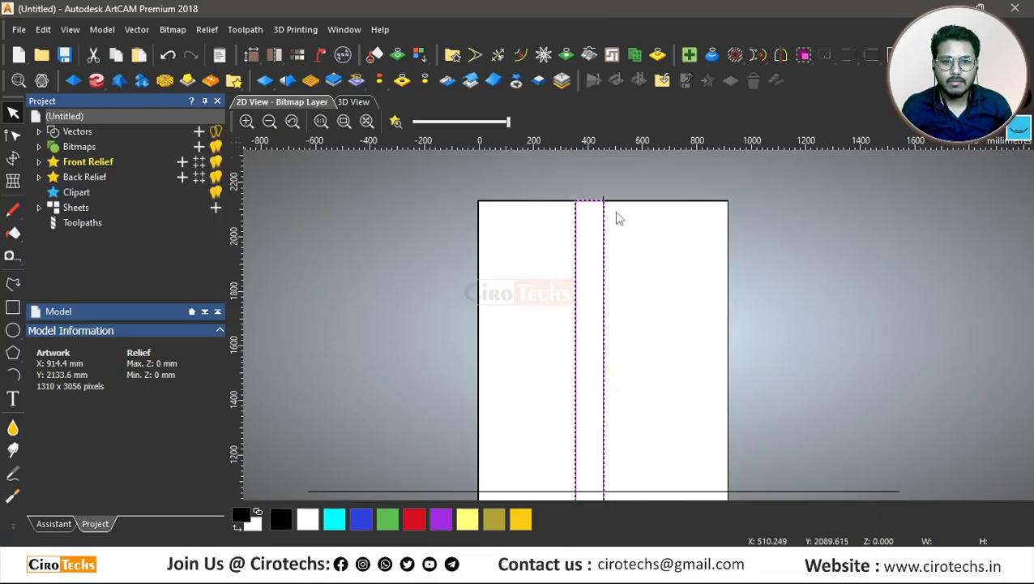
scroll(621, 224, "up", 2)
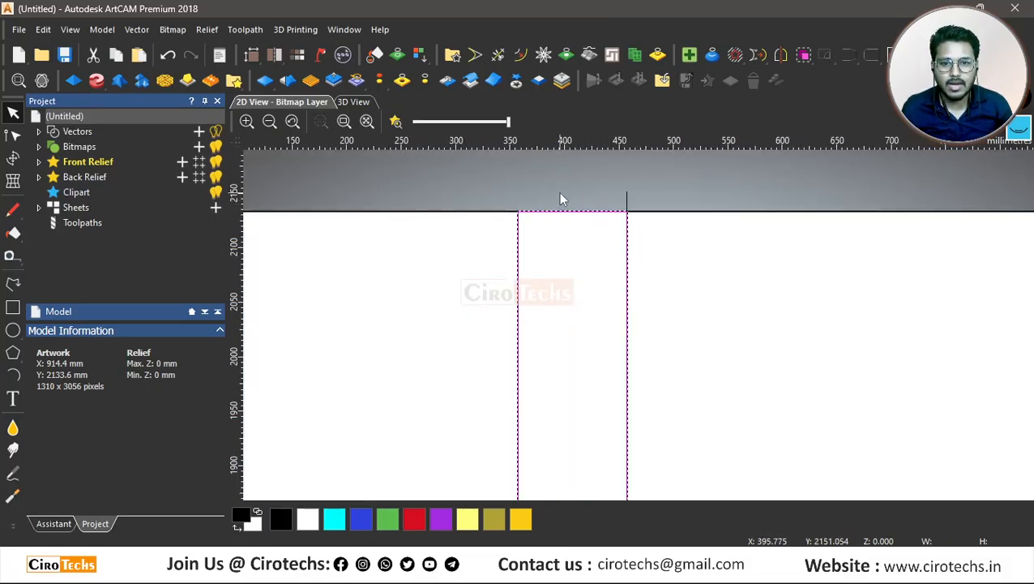
scroll(596, 223, "down", 3)
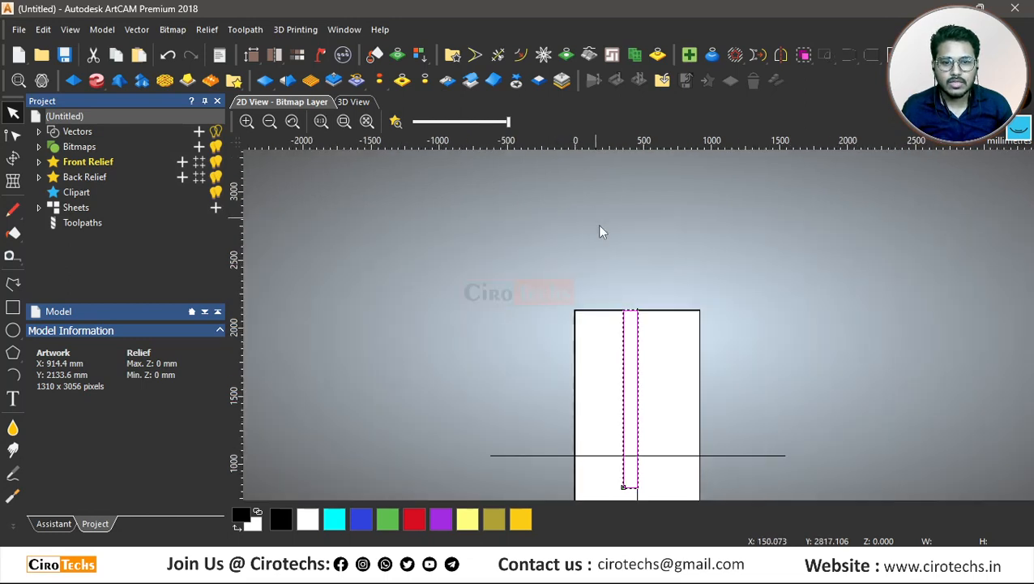
scroll(679, 327, "up", 2)
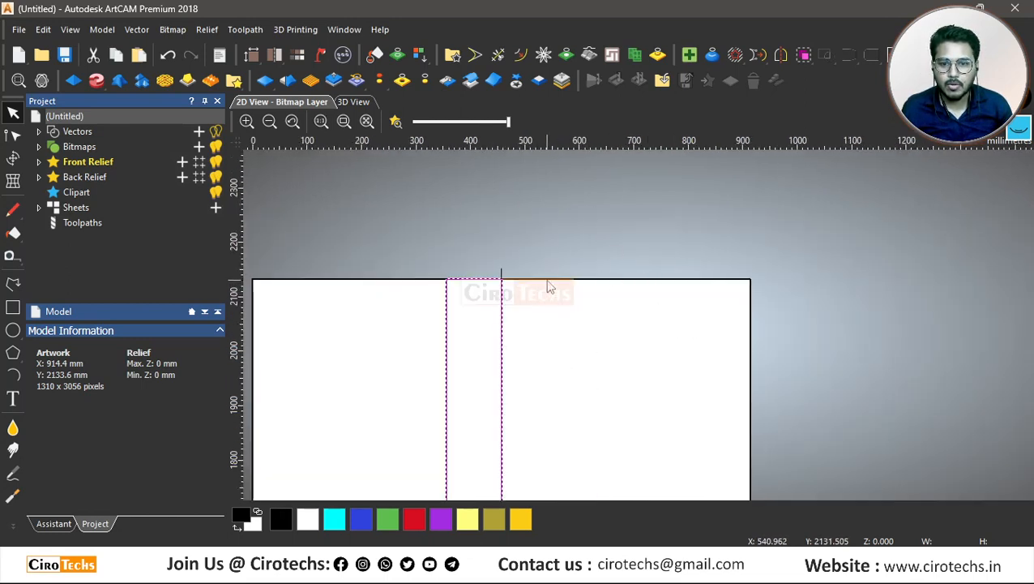
scroll(566, 266, "down", 2)
scroll(635, 357, "down", 1)
scroll(642, 404, "up", 3)
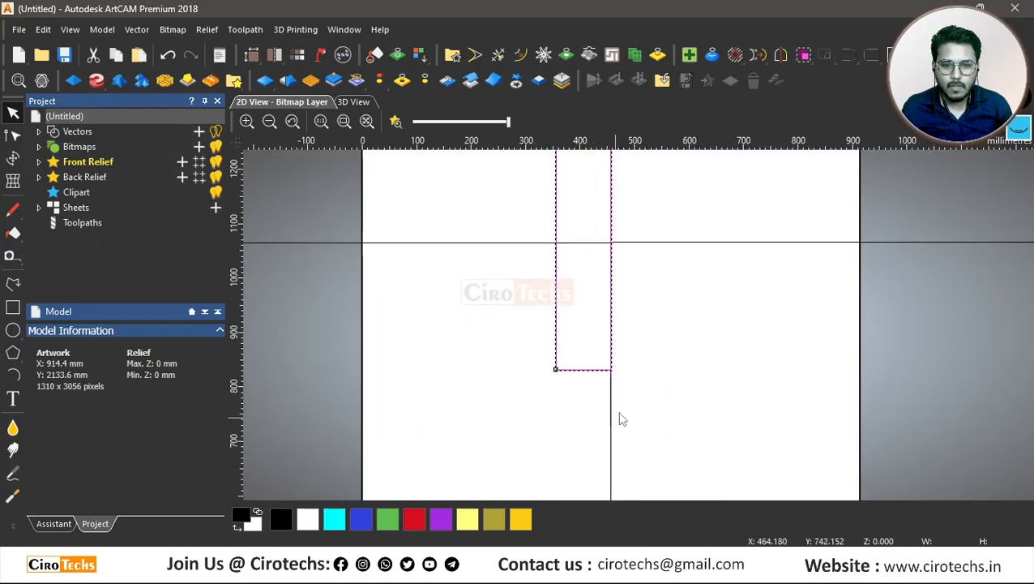
left_click(655, 377)
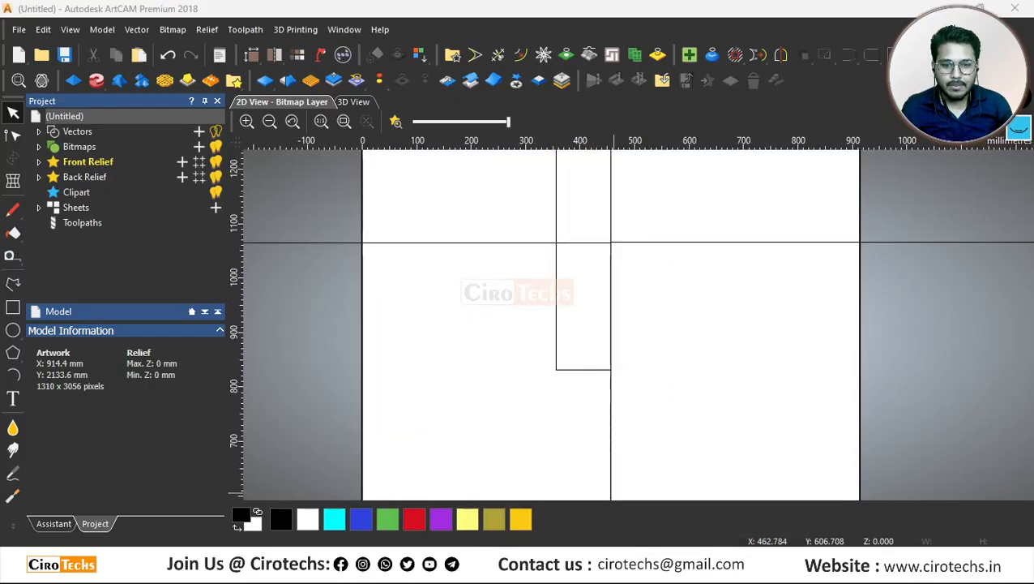
- Consult the door reference photo and round the narrow rectangle's lower left corner with a 100 mm fillet arc
left_click(600, 500)
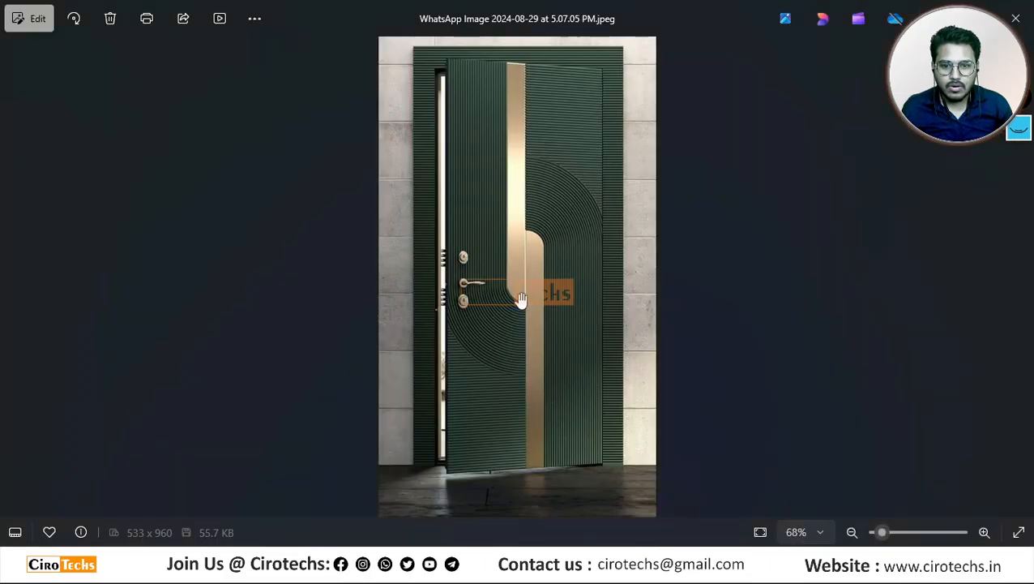
left_click(683, 561)
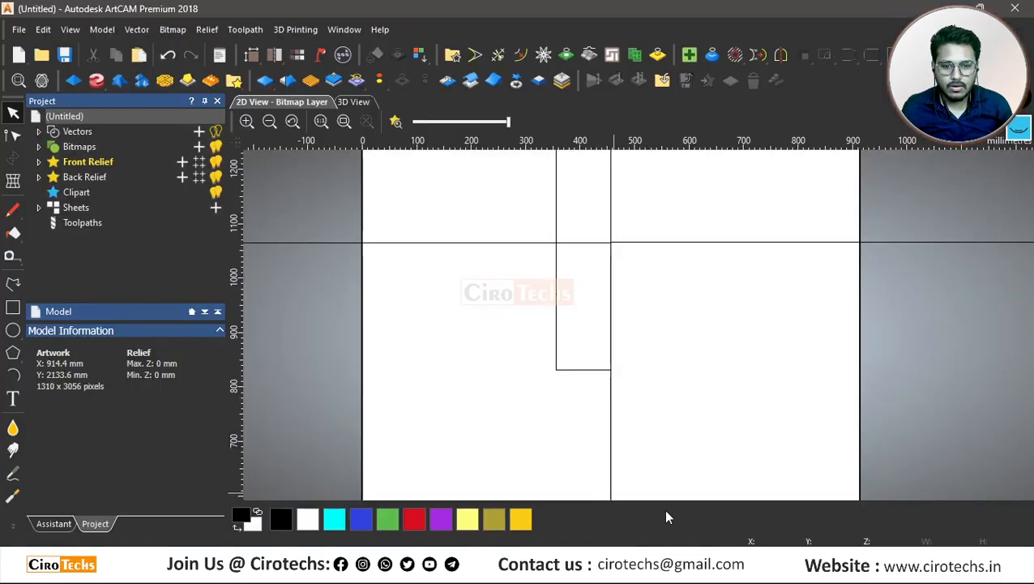
left_click(585, 370)
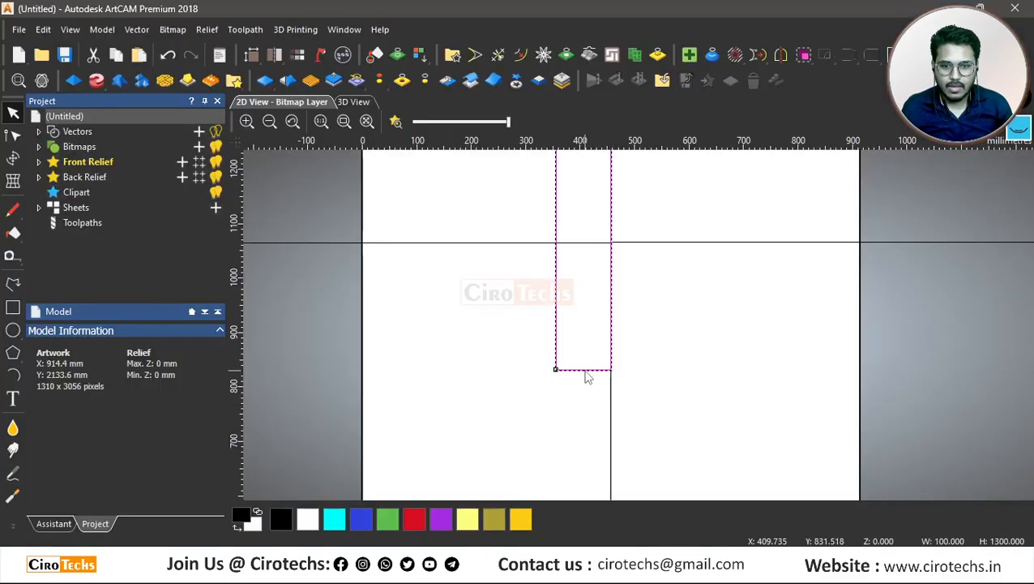
left_click(53, 523)
scroll(150, 331, "up", 5)
left_click(152, 328)
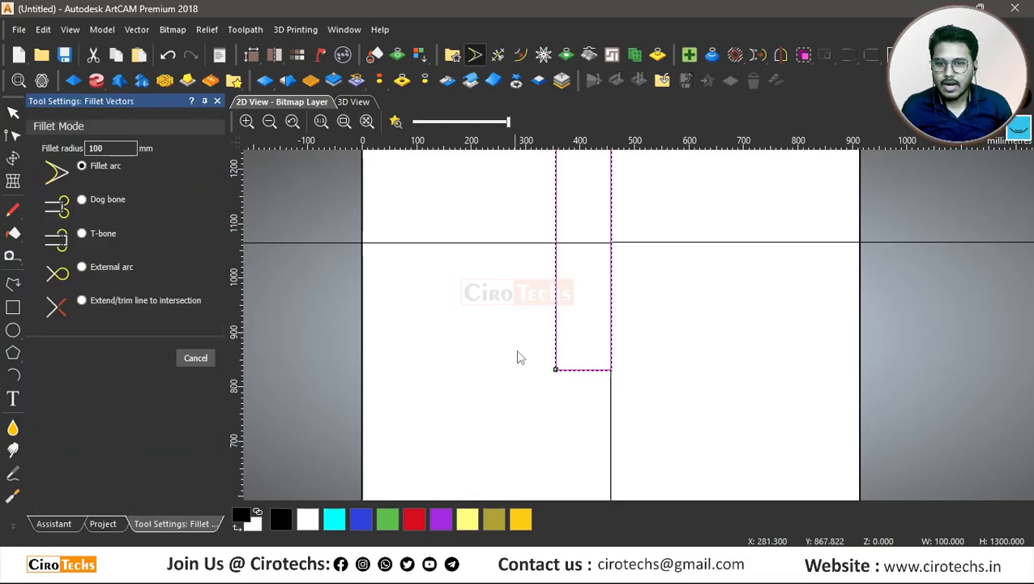
left_click(557, 303)
left_click(604, 371)
scroll(597, 372, "down", 2)
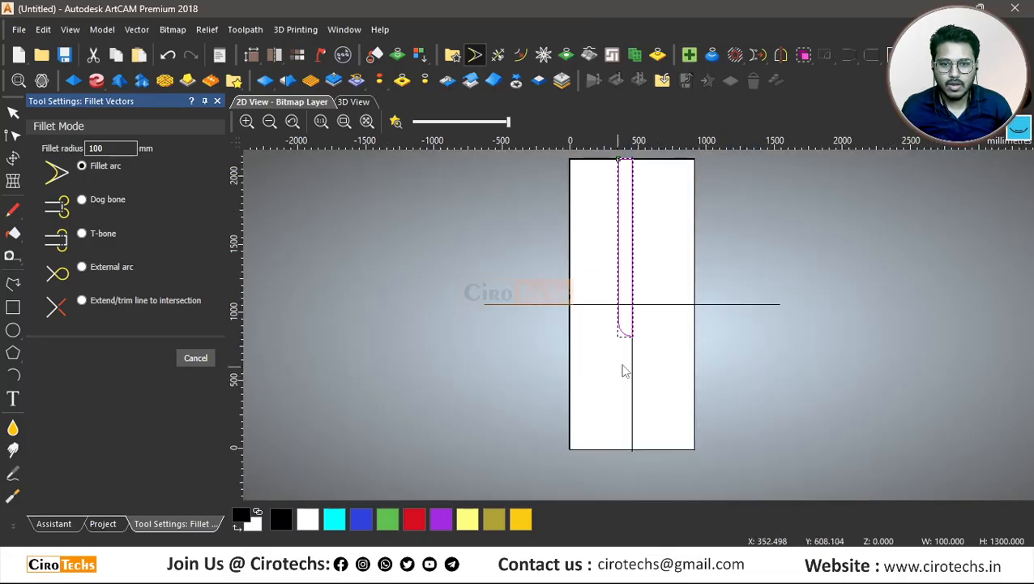
key("Escape")
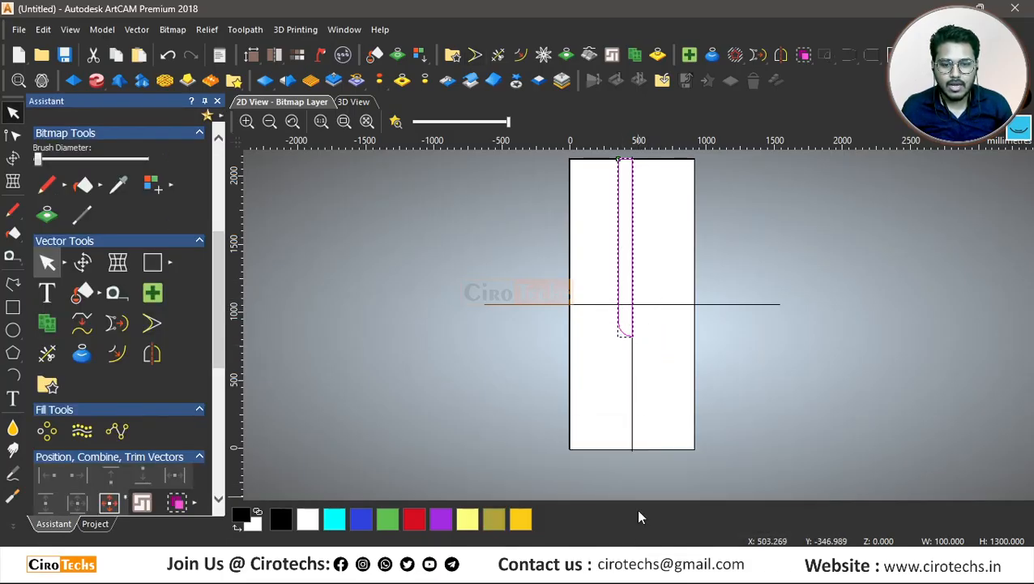
- Consult the door reference photo and split the rounded strip's outline open at its lower right corner by node editing
left_click(605, 516)
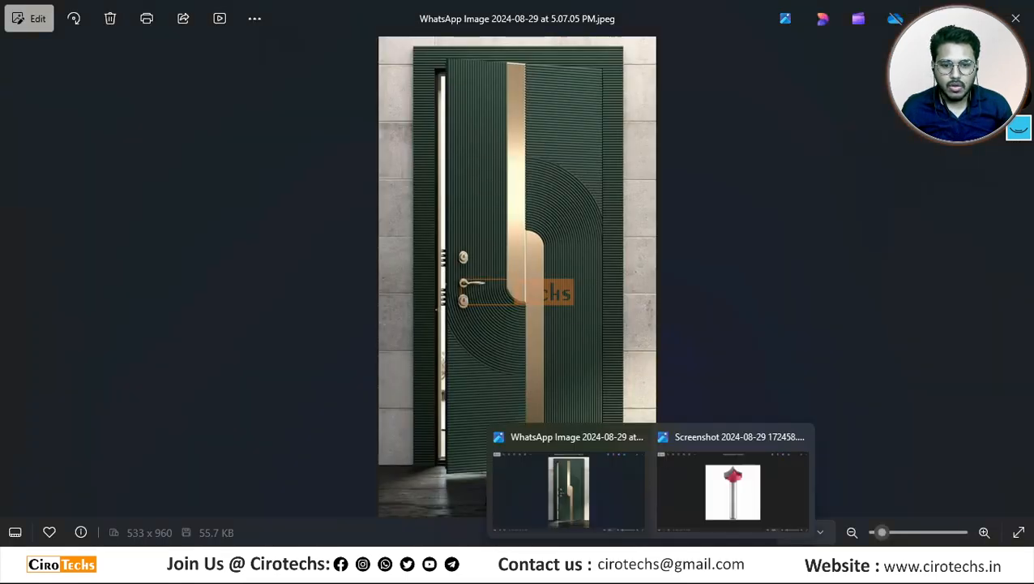
left_click(626, 565)
left_click(610, 337)
scroll(629, 288, "up", 2)
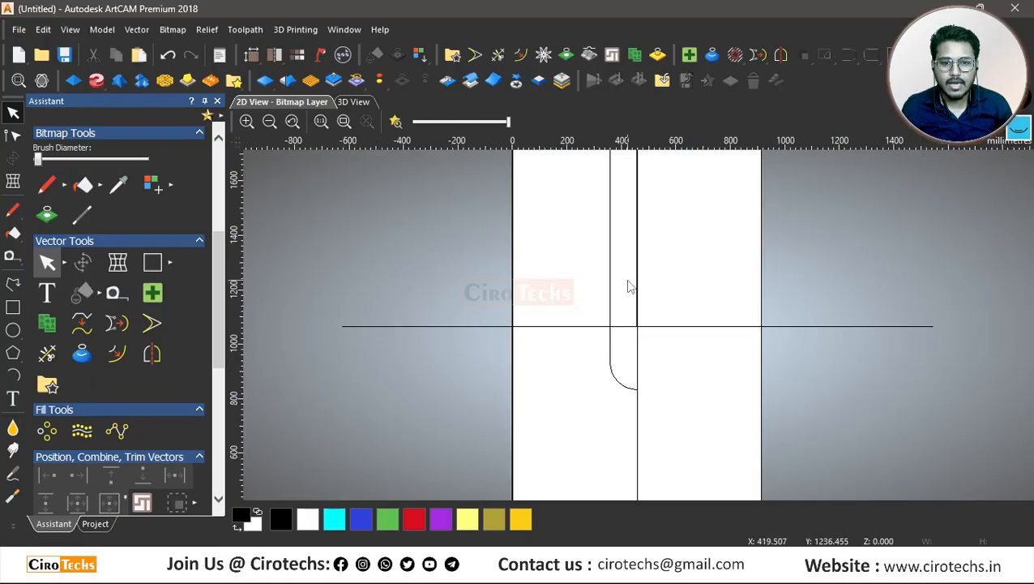
left_click(610, 283)
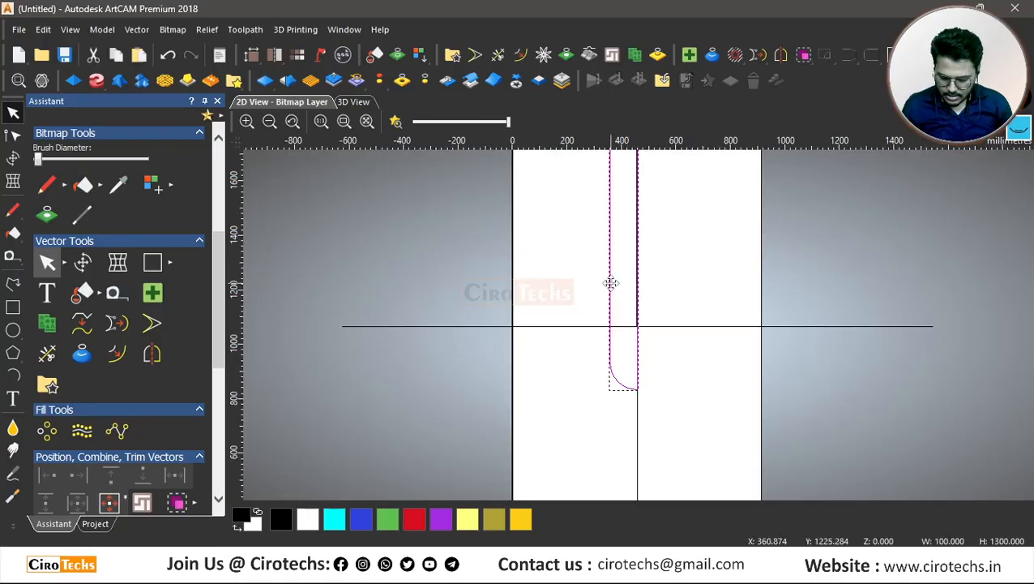
key("n")
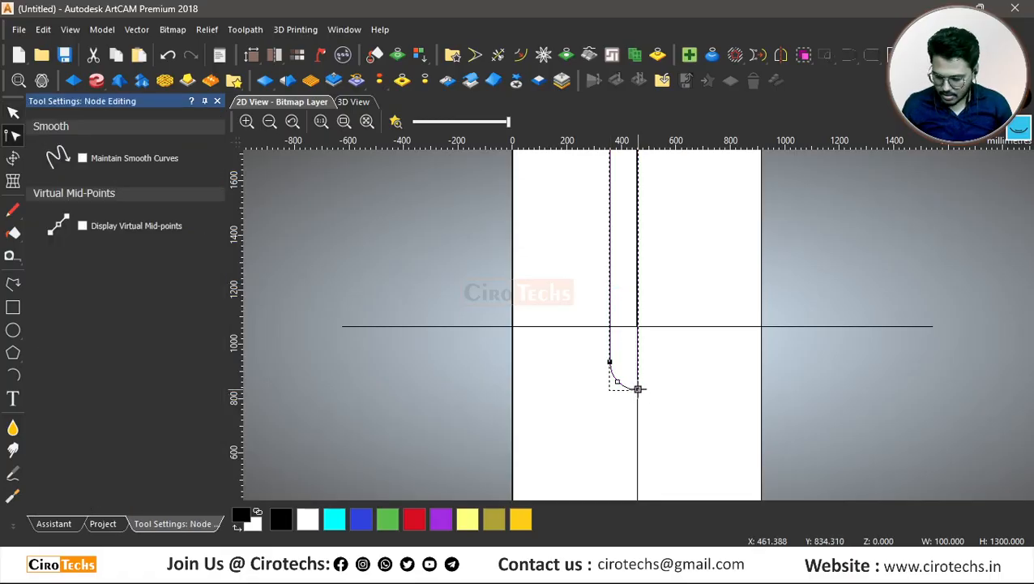
scroll(638, 389, "down", 2)
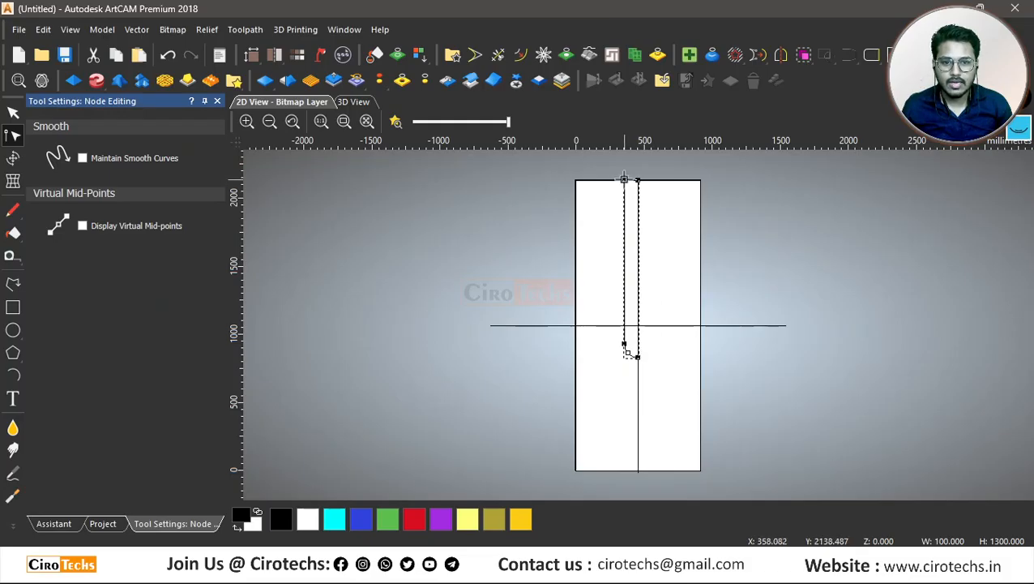
key("n")
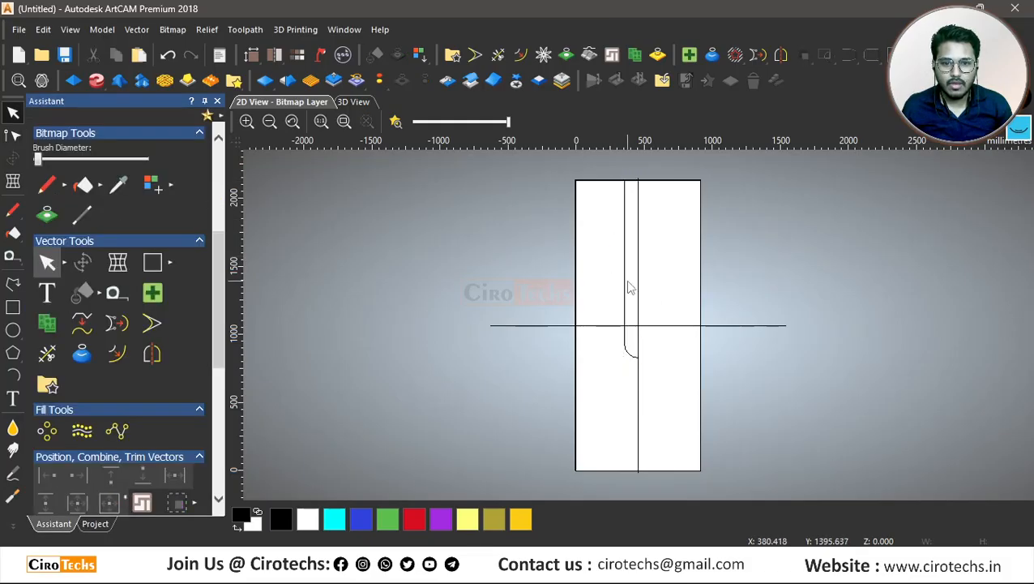
- Try moving the strip outline sideways to check how it separates, and undo the move
left_click(618, 289)
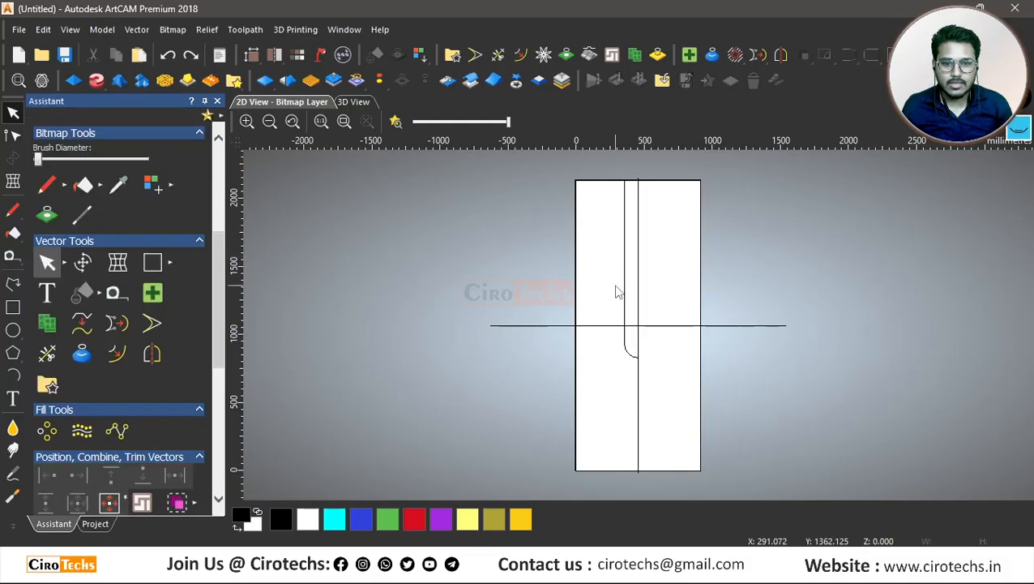
left_click(625, 267)
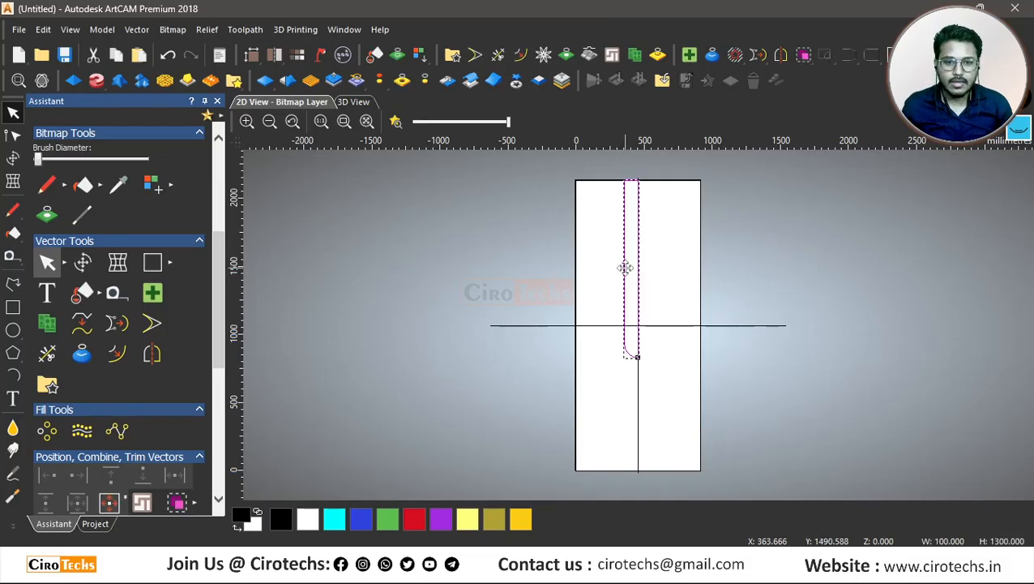
left_click_drag(625, 268, 656, 270)
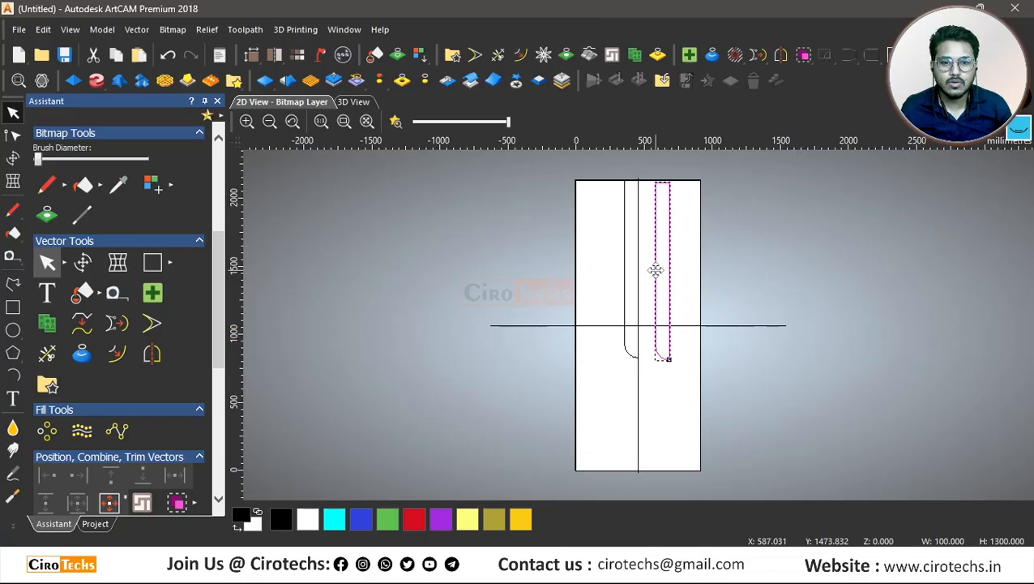
key("ctrl+z")
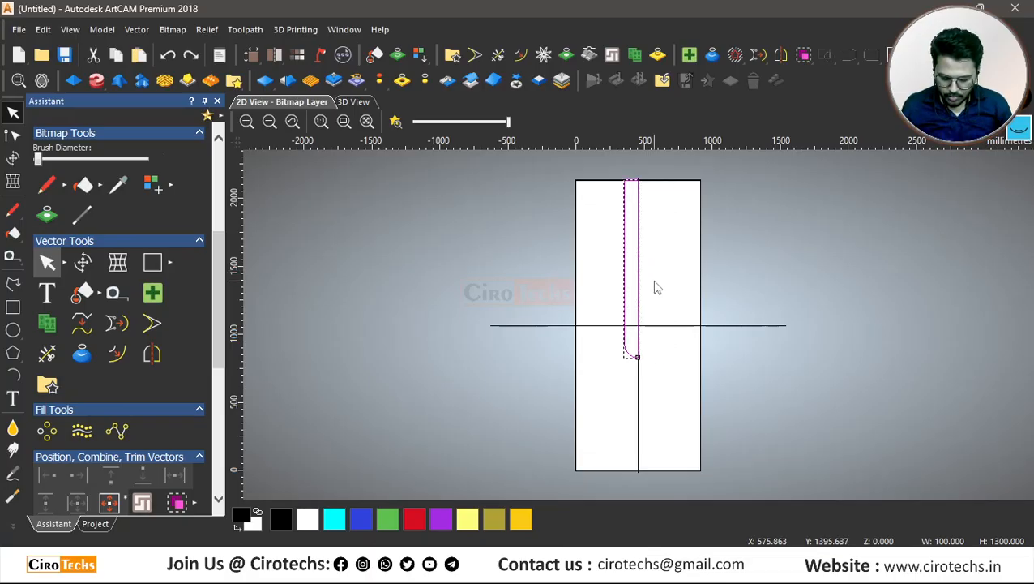
- Split the strip outline at its upper left corner by node editing and delete the separated right-hand section
key("n")
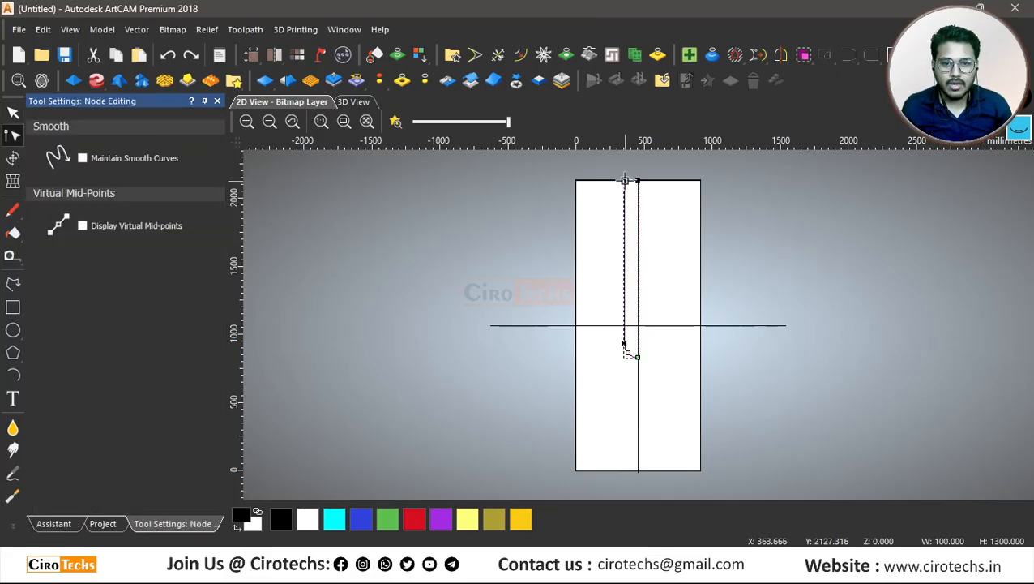
key("r")
key("r")
key("n")
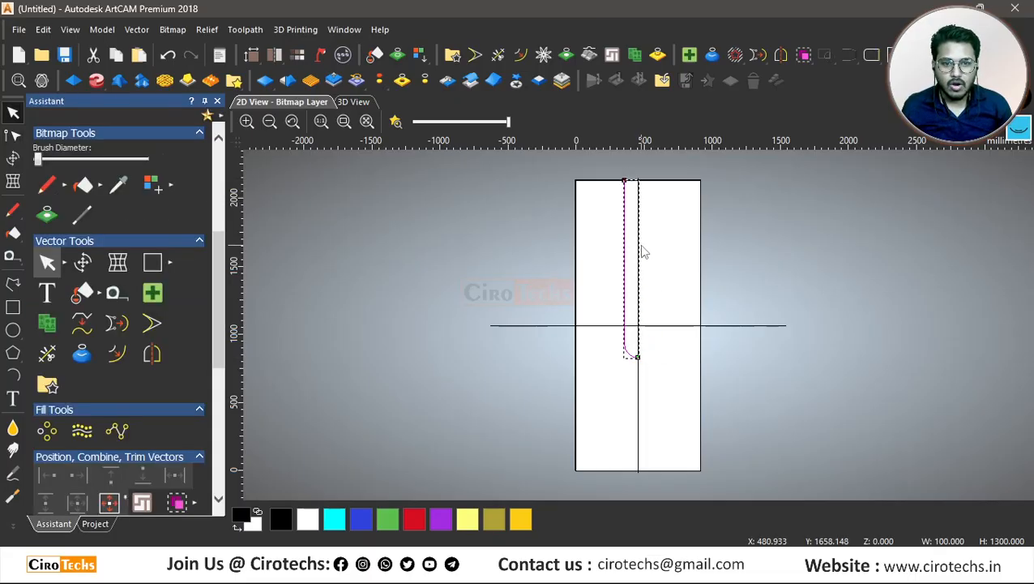
left_click_drag(639, 245, 689, 254)
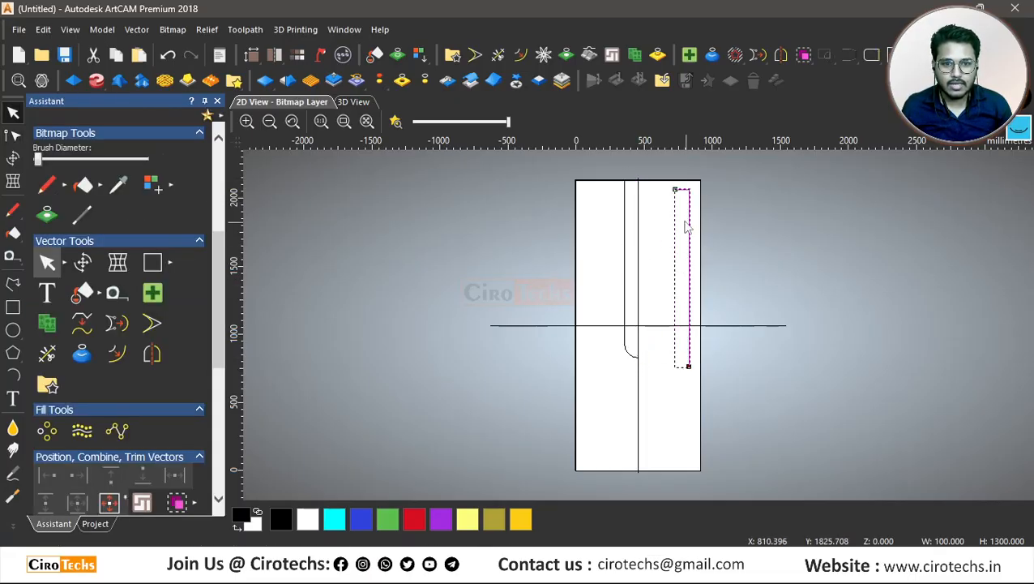
key("Delete")
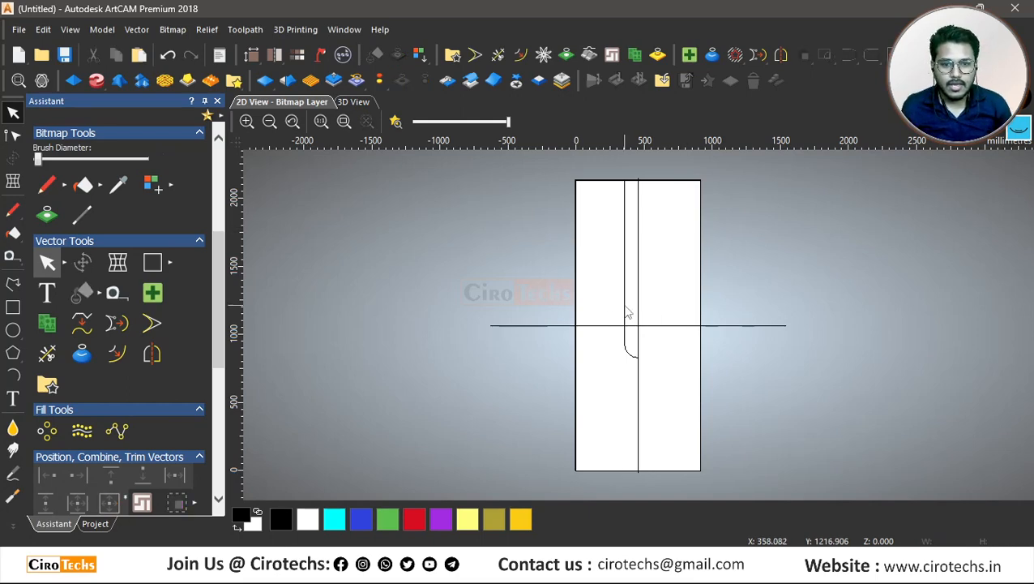
- Move the strip's remaining left side and rounded corner aside as a check, and undo the move
left_click(623, 308)
left_click_drag(620, 310, 590, 361)
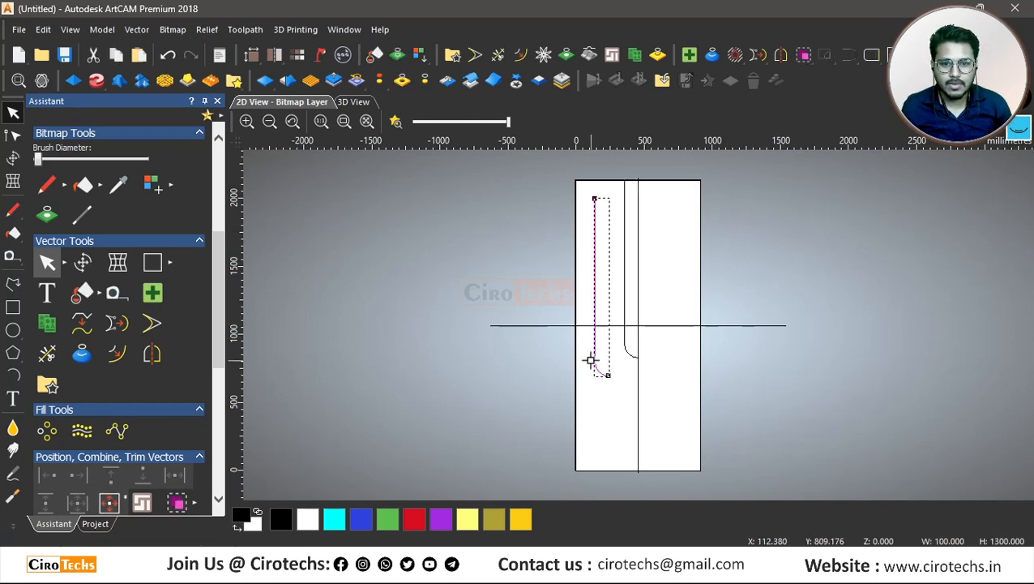
key("ctrl+z")
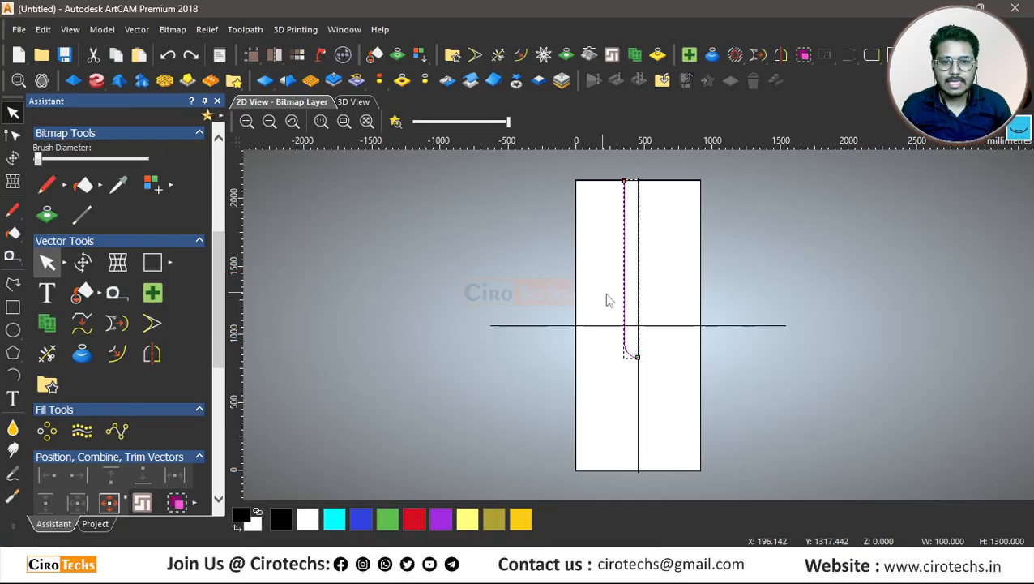
- Offset the strip's left side and rounded corner inwards/left by 15 mm repeatedly, with sharp corners, until the lines reach the door's left edge
scroll(635, 336, "up", 2)
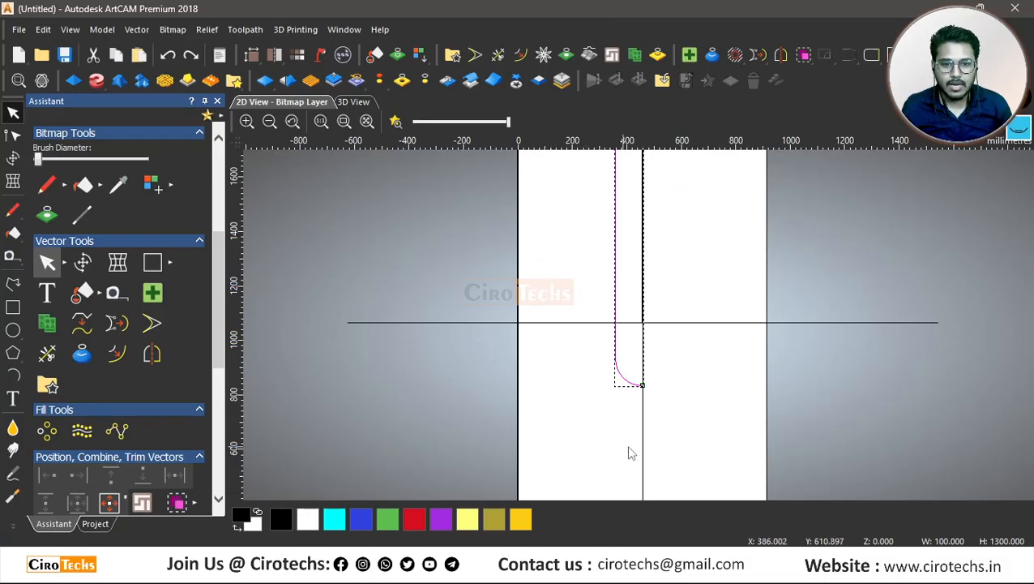
scroll(636, 324, "down", 2)
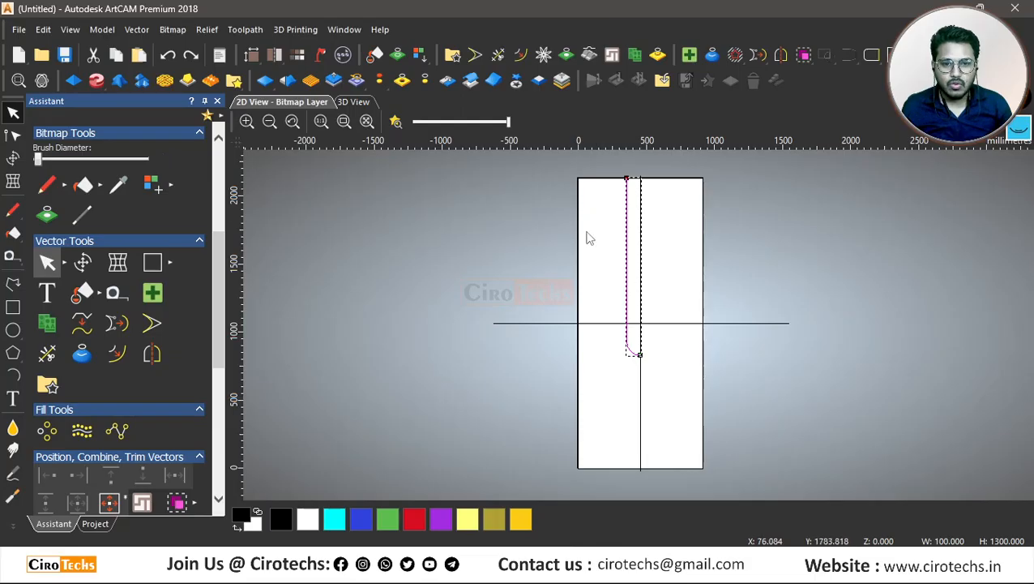
scroll(625, 340, "up", 2)
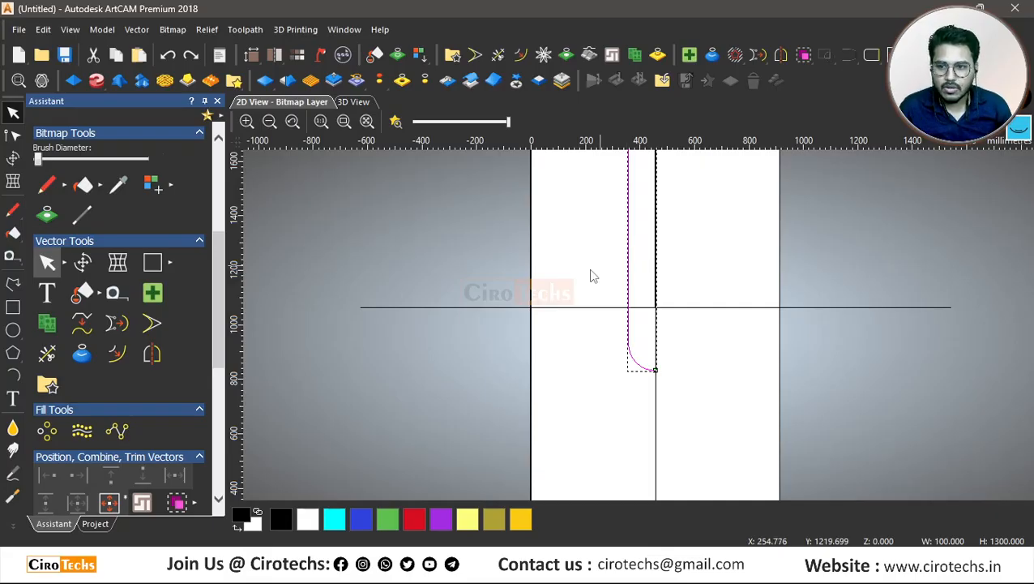
left_click(117, 355)
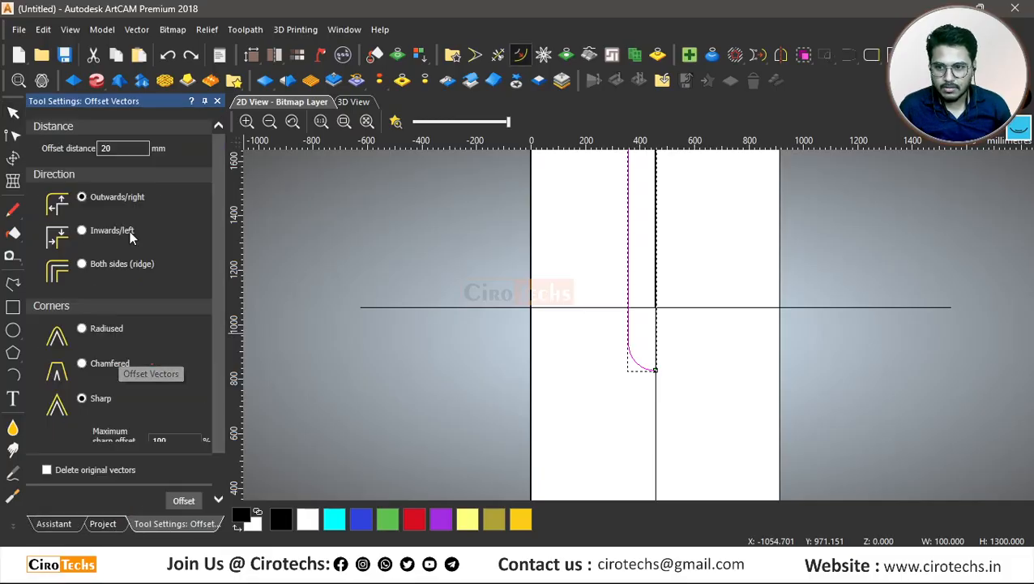
type("15")
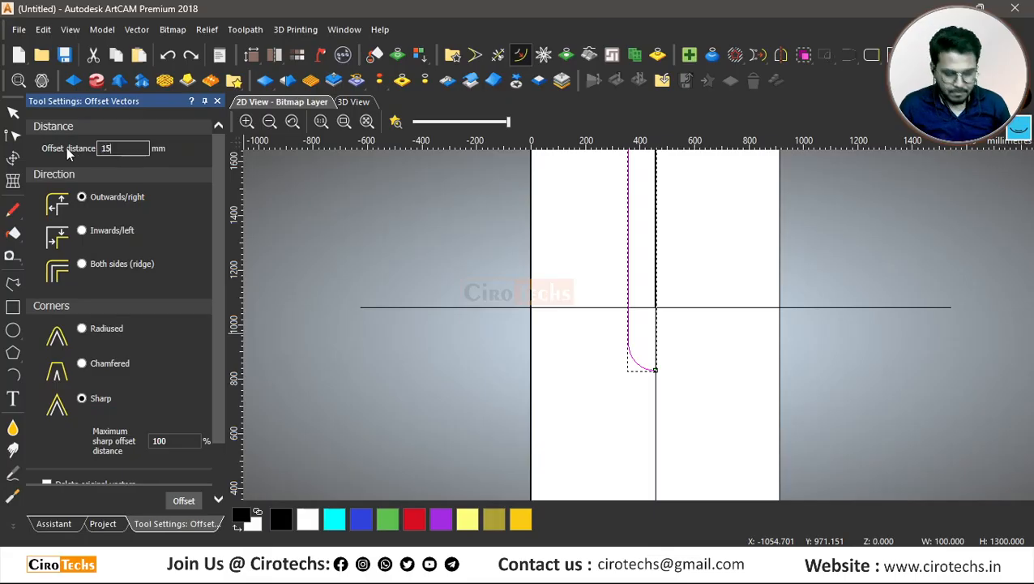
left_click(84, 235)
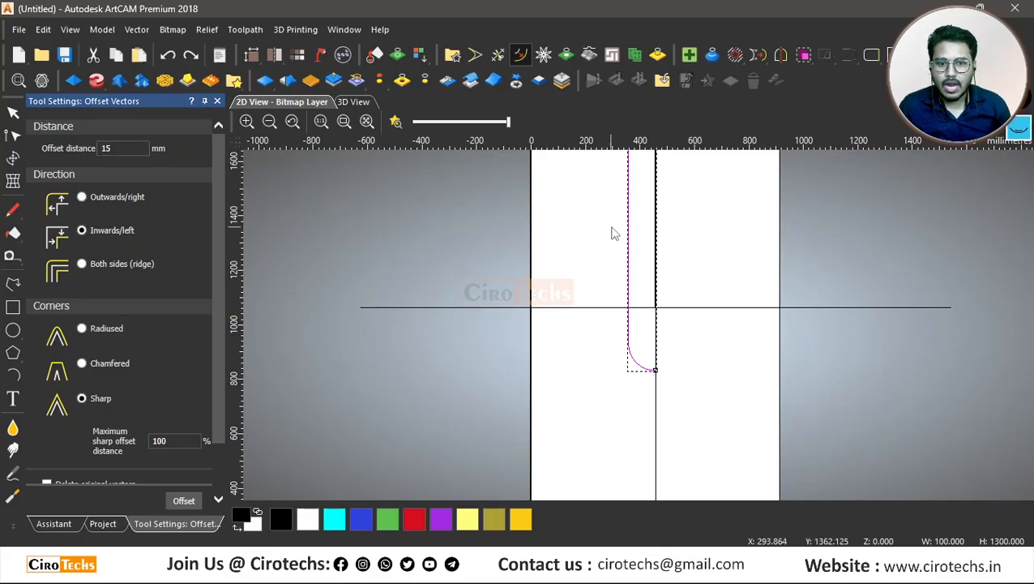
left_click(187, 499)
left_click(188, 499)
left_click(187, 500)
left_click(187, 500)
left_click(186, 500)
left_click(186, 500)
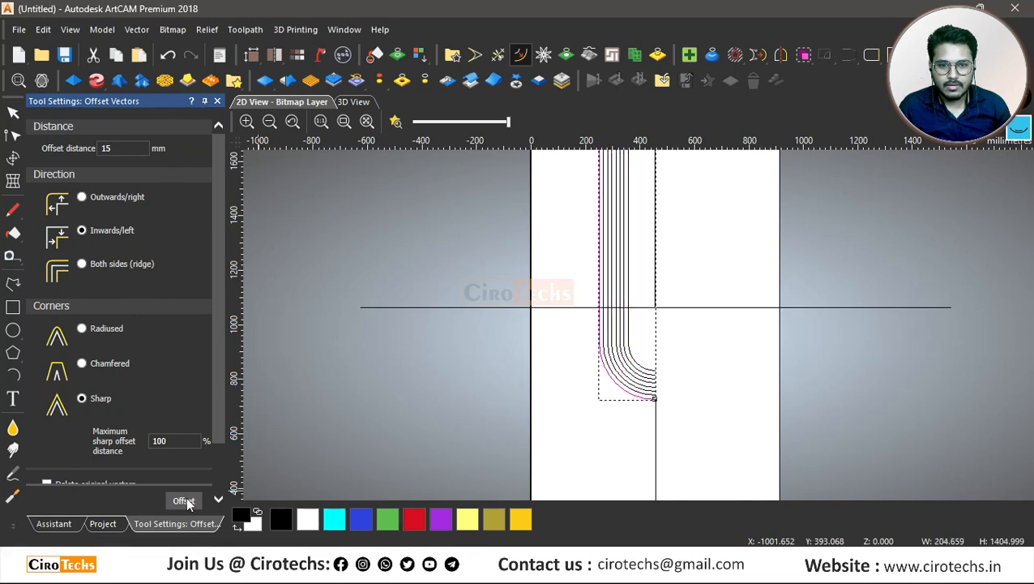
left_click(186, 499)
left_click(186, 499)
left_click(185, 499)
left_click(186, 499)
left_click(185, 499)
left_click(185, 499)
left_click(185, 499)
left_click(186, 499)
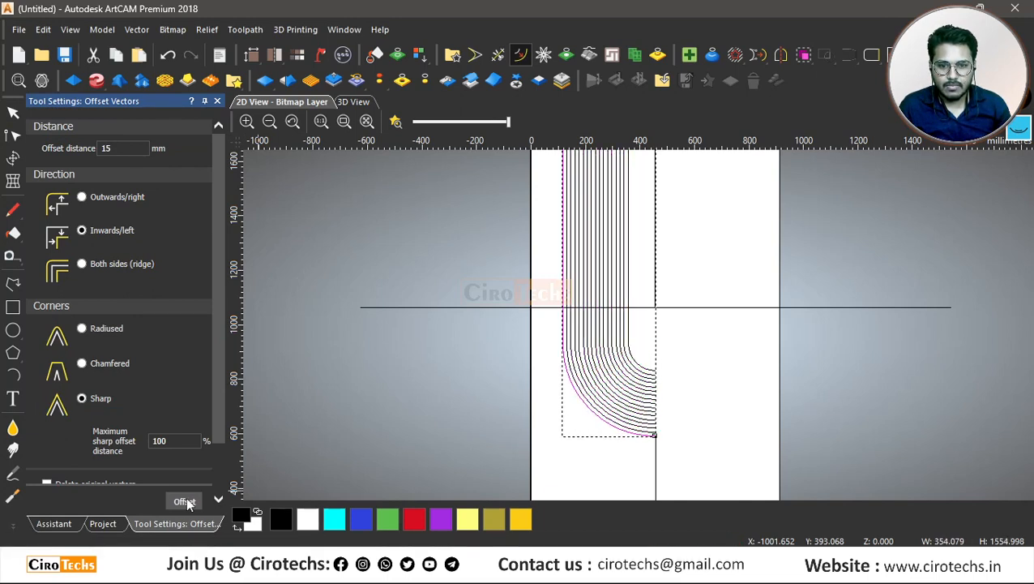
left_click(185, 500)
left_click(185, 500)
left_click(185, 499)
left_click(185, 500)
left_click(184, 499)
left_click(184, 499)
left_click(185, 500)
- Trim the outermost offset line below the horizontal centre line where it runs past the door's left edge
scroll(487, 365, "up", 4)
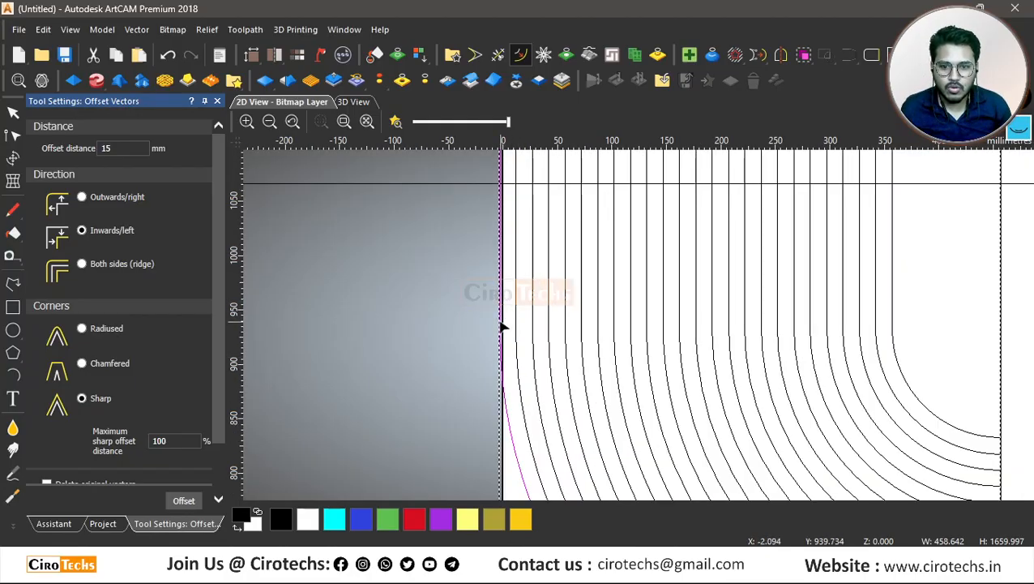
scroll(450, 280, "down", 2)
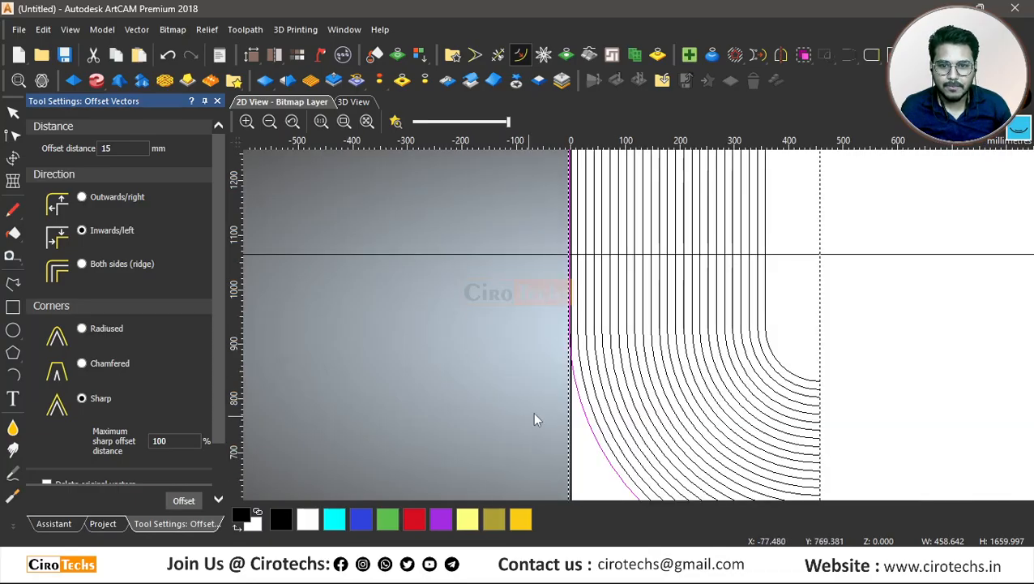
left_click(450, 172)
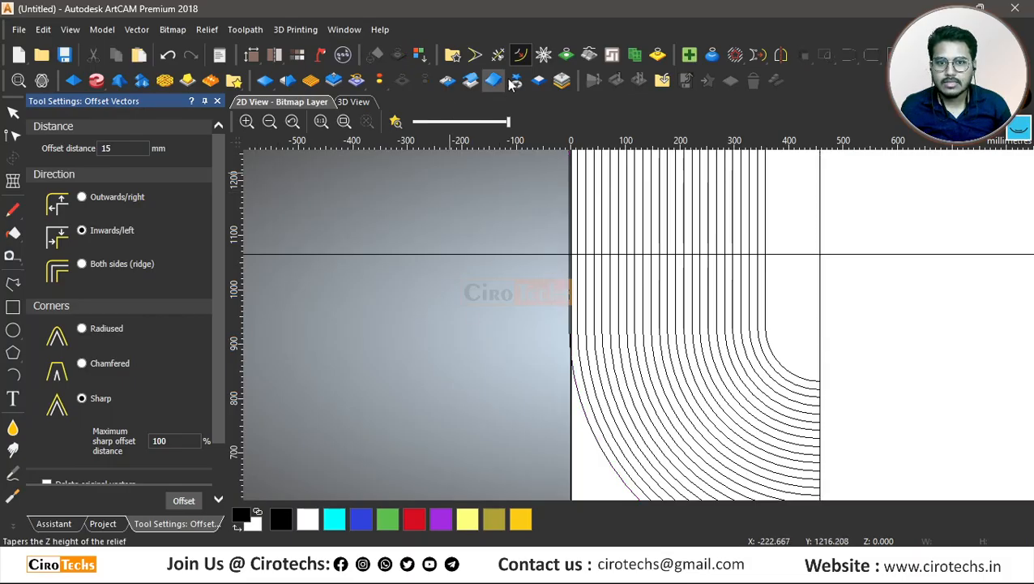
left_click(498, 54)
scroll(572, 331, "up", 3)
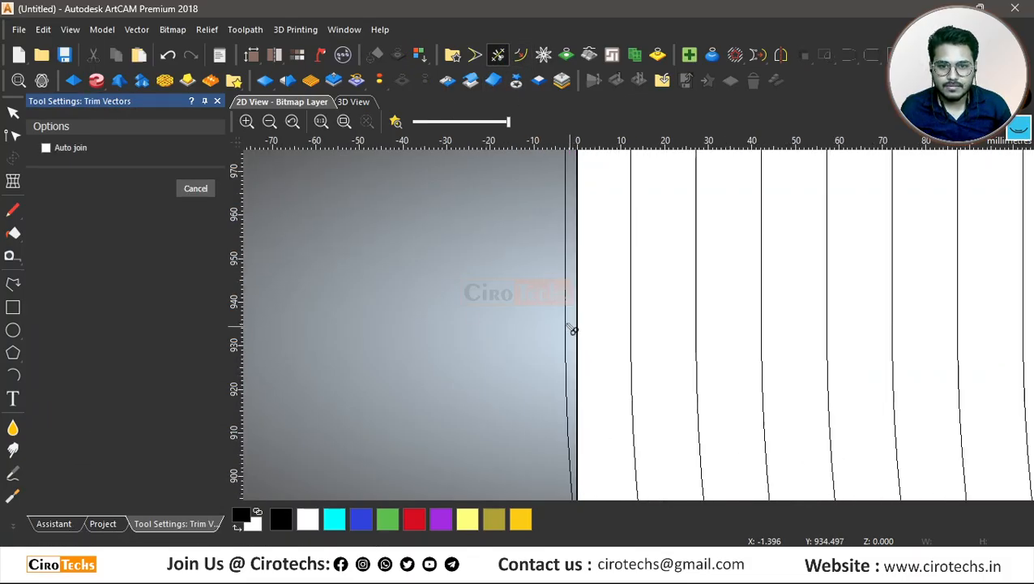
scroll(561, 314, "down", 2)
key("Escape")
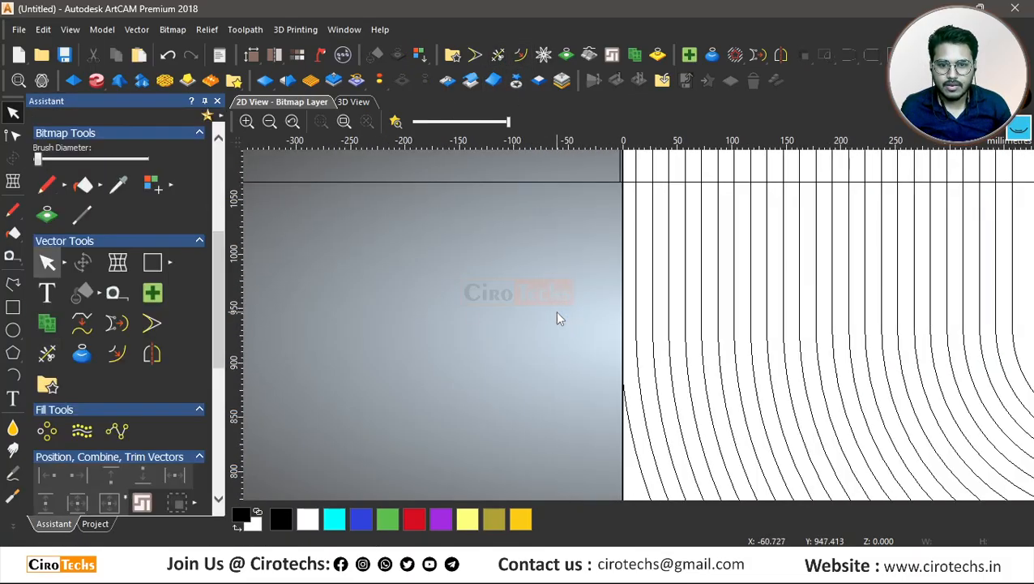
- Compare the curved line pattern with the door reference photo
scroll(559, 314, "down", 5)
left_click_drag(612, 160, 708, 420)
left_click(601, 388)
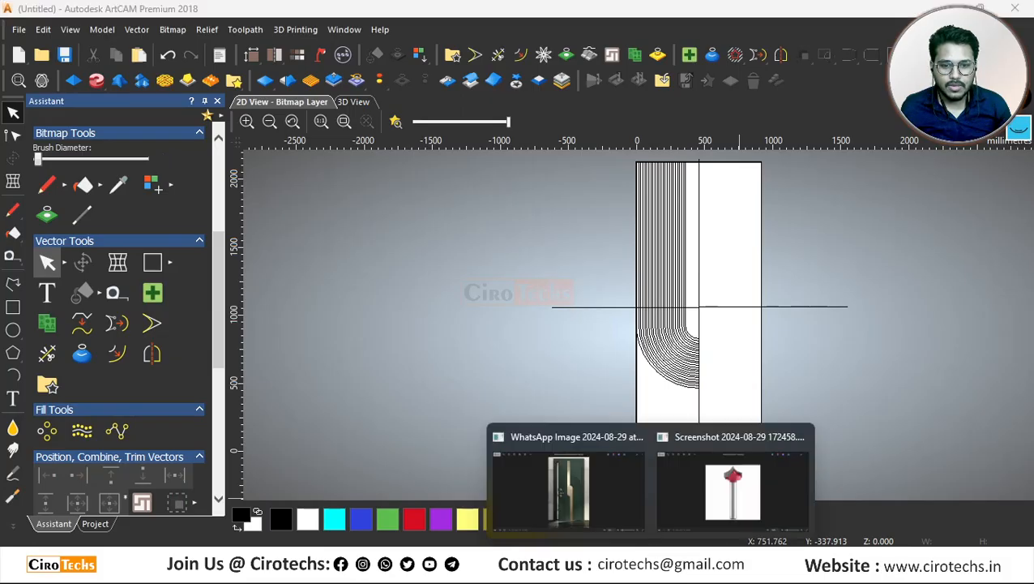
left_click(602, 472)
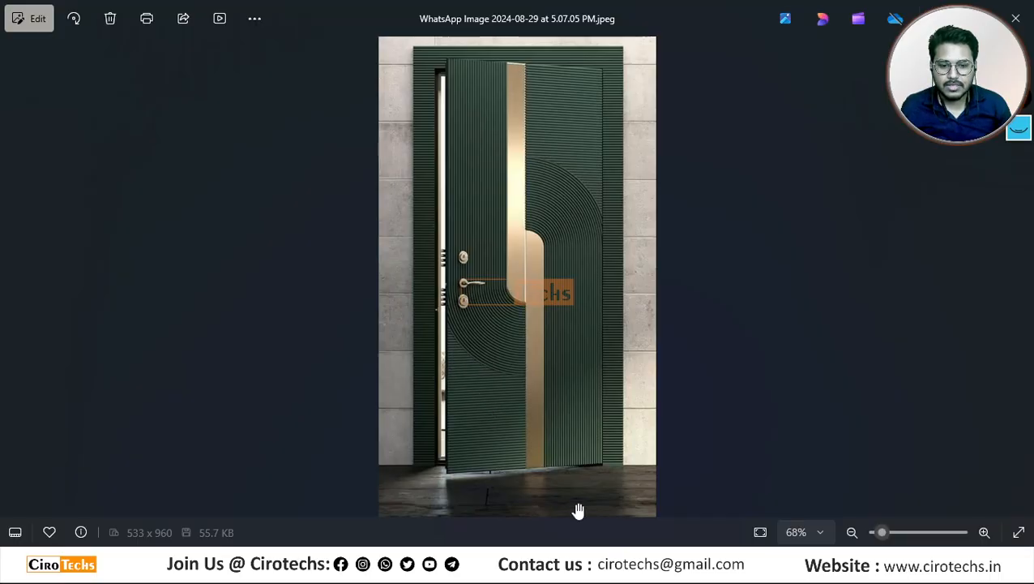
left_click(629, 574)
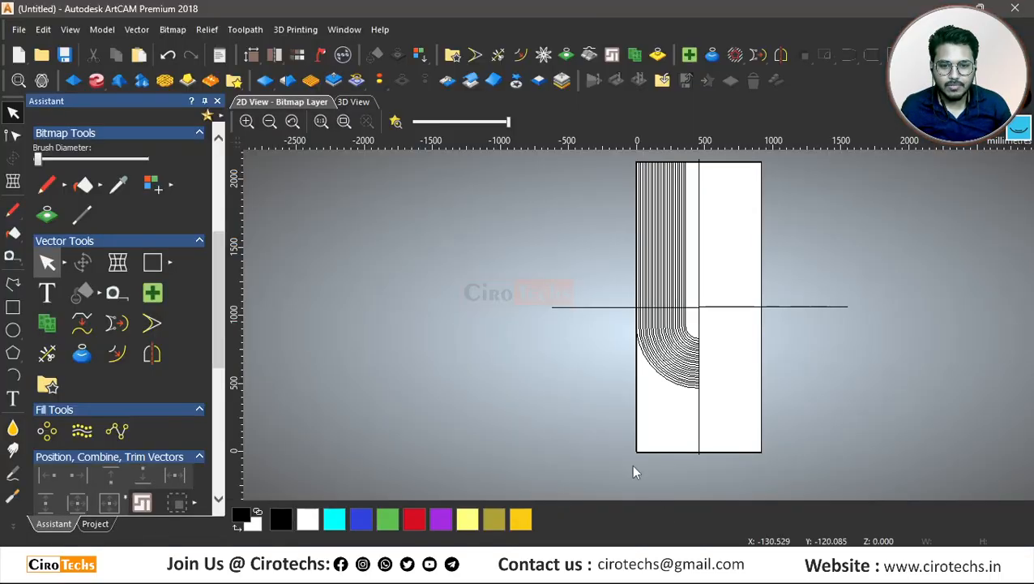
- Draw a 457.2 mm polyline along the door's bottom edge from the vertical centre line to the lower left corner
scroll(687, 456, "up", 4)
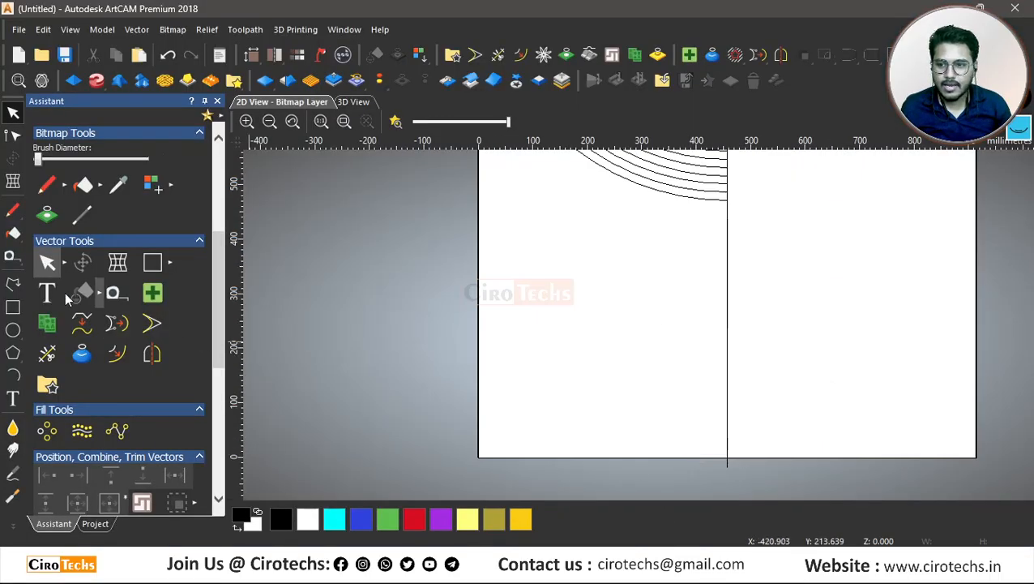
left_click(13, 283)
left_click(728, 459)
left_click(479, 459)
key("Escape")
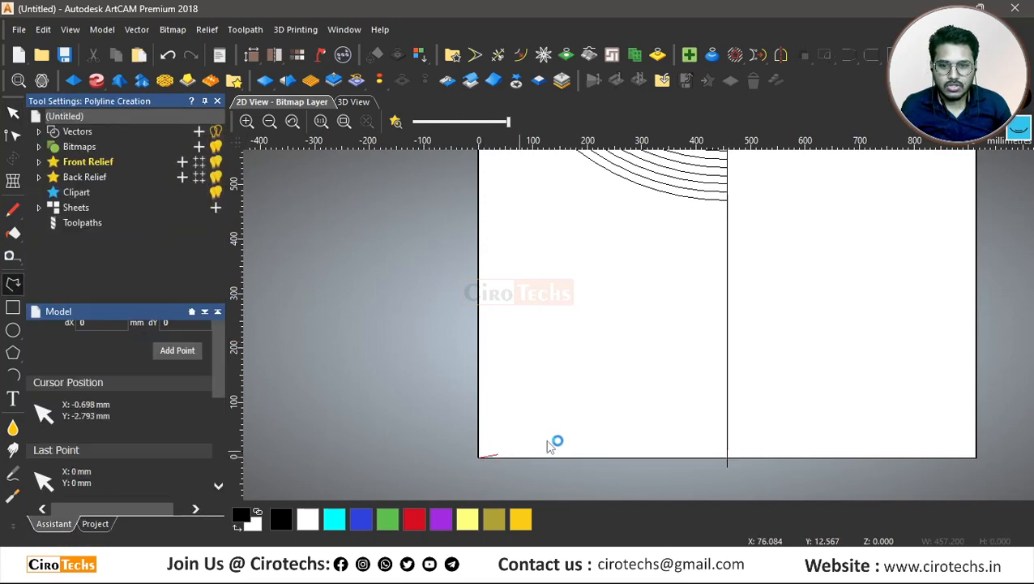
scroll(640, 267, "down", 2)
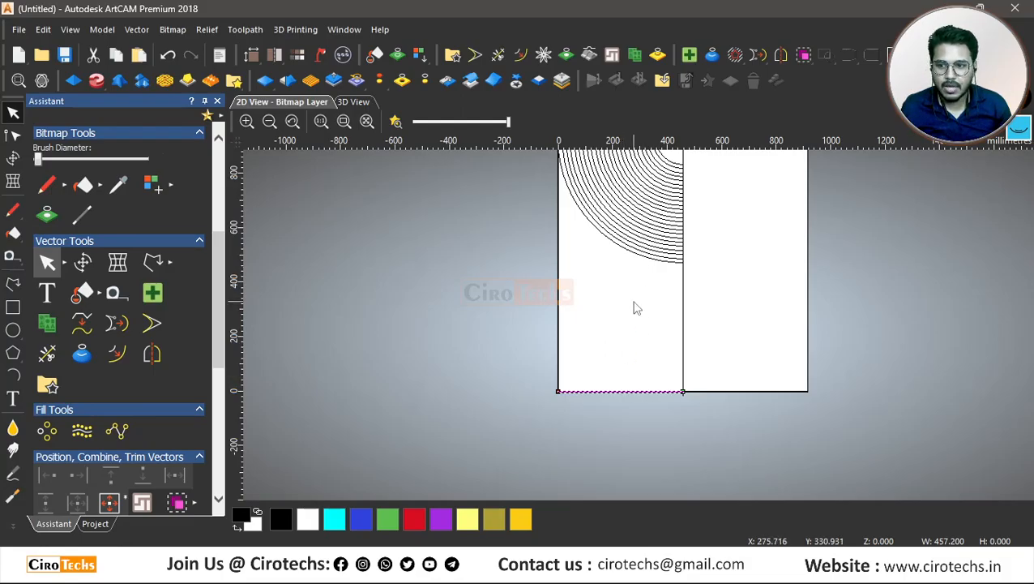
- Offset the bottom edge line outwards/right by 15 mm repeatedly with sharp corners until the horizontal lines reach the strip's rounded end
left_click(117, 354)
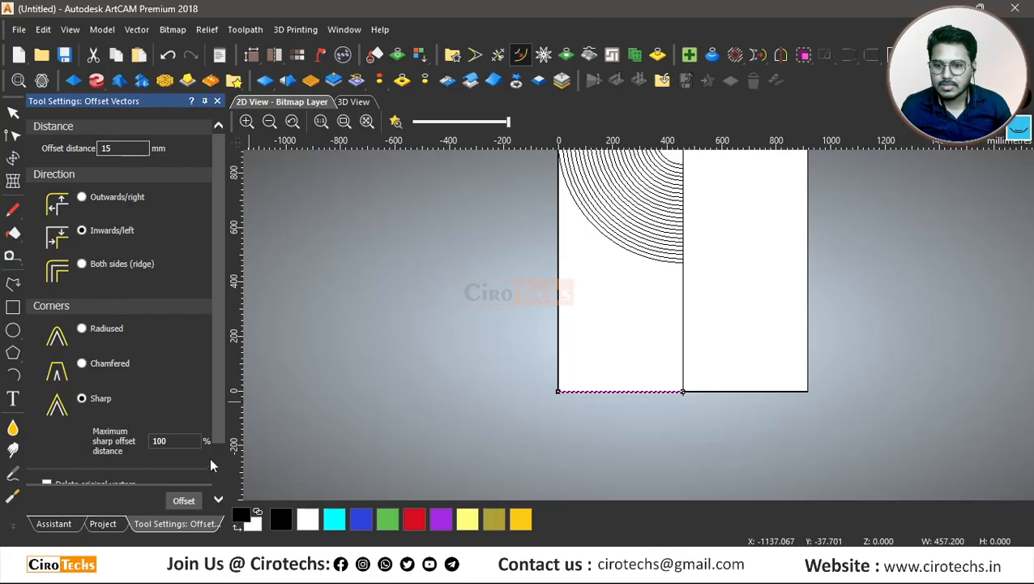
left_click(182, 503)
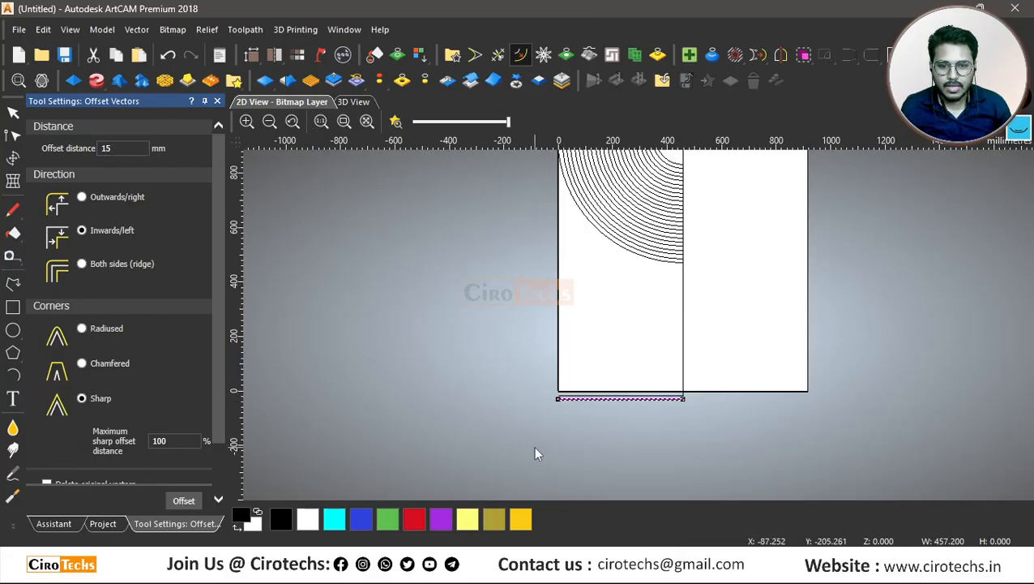
key("ctrl+z")
left_click(81, 198)
left_click(189, 501)
left_click(189, 501)
left_click(190, 501)
left_click(190, 501)
left_click(189, 501)
left_click(189, 501)
left_click(189, 501)
left_click(190, 501)
left_click(190, 502)
left_click(190, 501)
left_click(190, 501)
left_click(189, 501)
left_click(190, 501)
left_click(189, 501)
left_click(189, 501)
left_click(190, 501)
left_click(190, 501)
left_click(190, 501)
left_click(190, 501)
left_click(190, 501)
left_click(190, 501)
left_click(190, 501)
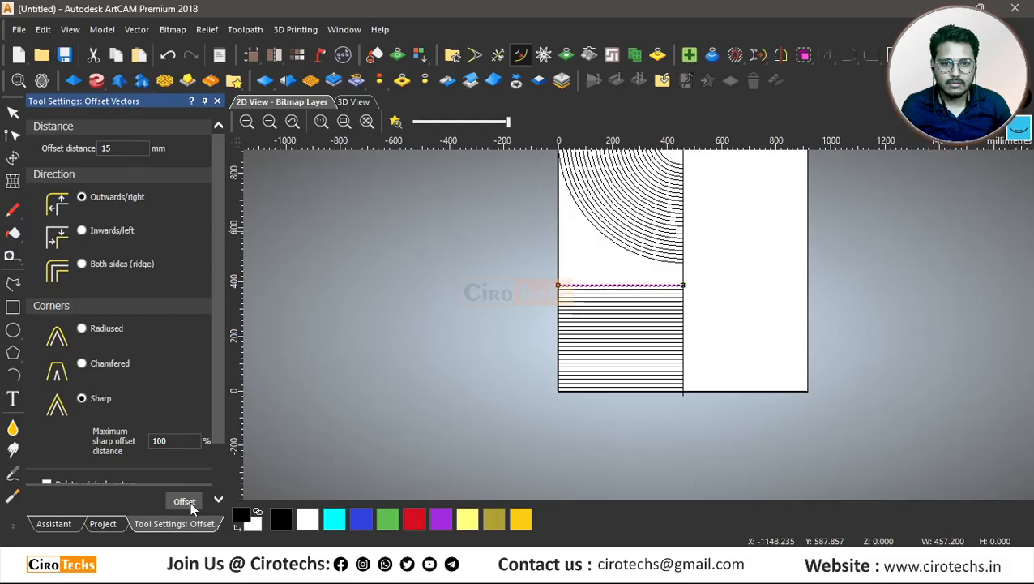
left_click(190, 501)
left_click(190, 501)
left_click(189, 501)
left_click(190, 501)
left_click(189, 501)
left_click(189, 501)
left_click(189, 501)
left_click(190, 501)
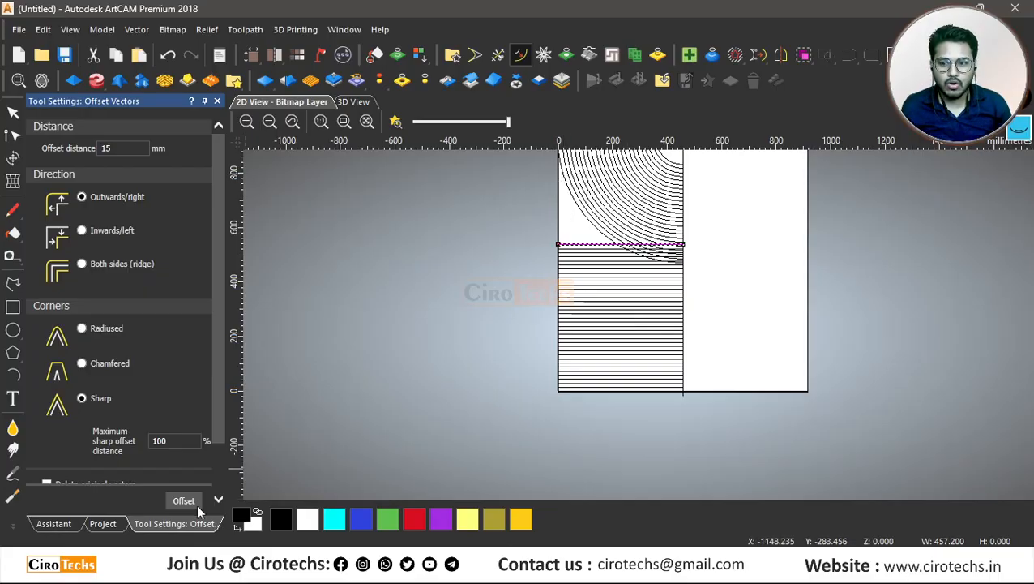
left_click(183, 501)
left_click(183, 501)
left_click(183, 501)
left_click(182, 501)
left_click(183, 501)
left_click(182, 502)
left_click(183, 501)
left_click(183, 501)
left_click(183, 501)
left_click(183, 502)
left_click(183, 501)
left_click(183, 501)
left_click(183, 501)
left_click(183, 501)
left_click(183, 501)
left_click(184, 501)
left_click(183, 501)
scroll(608, 271, "up", 2)
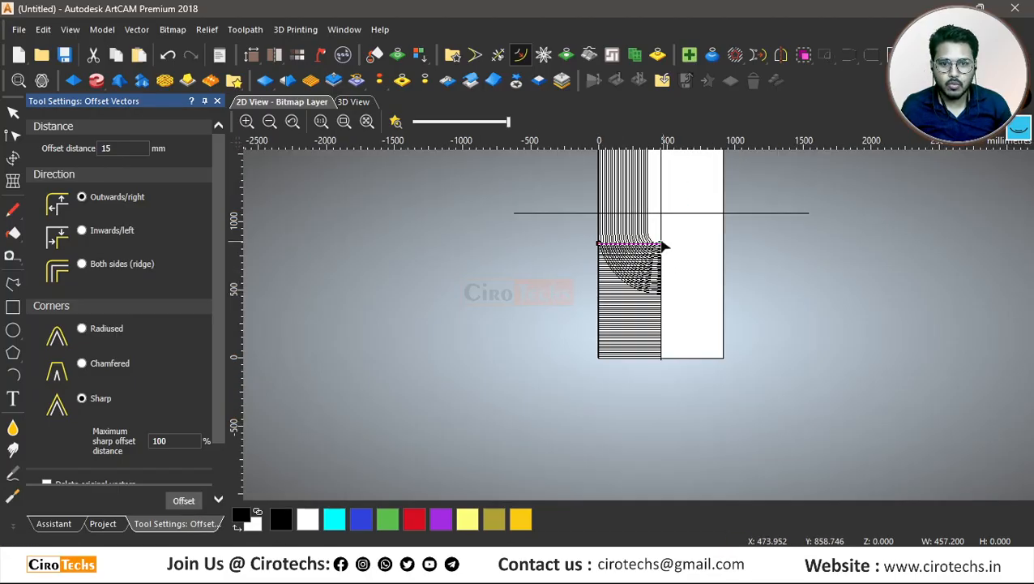
- Group all the horizontal offset lines in the lower left part of the door
scroll(486, 258, "down", 2)
left_click(539, 289)
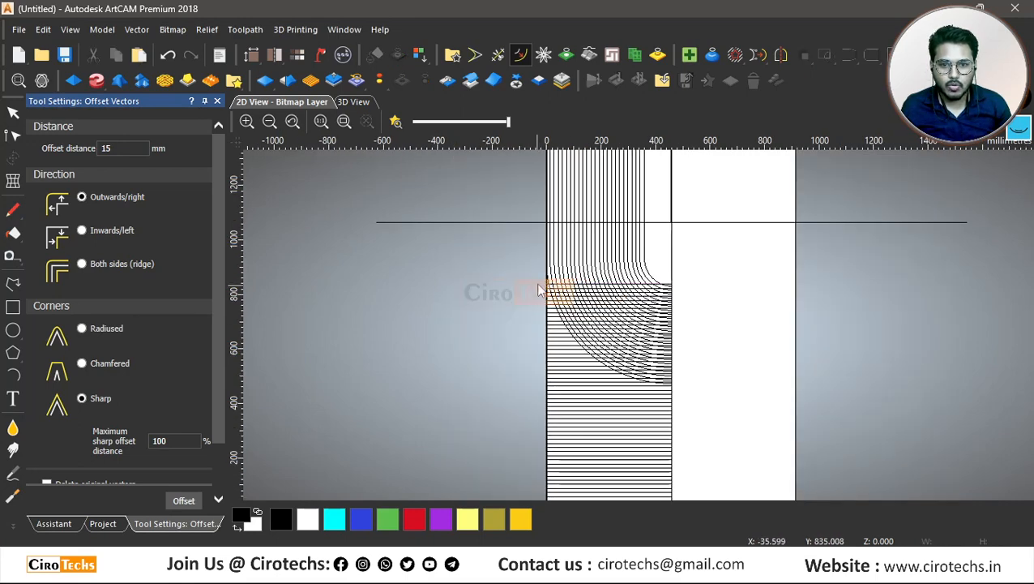
left_click_drag(545, 285, 723, 496)
scroll(661, 323, "down", 2)
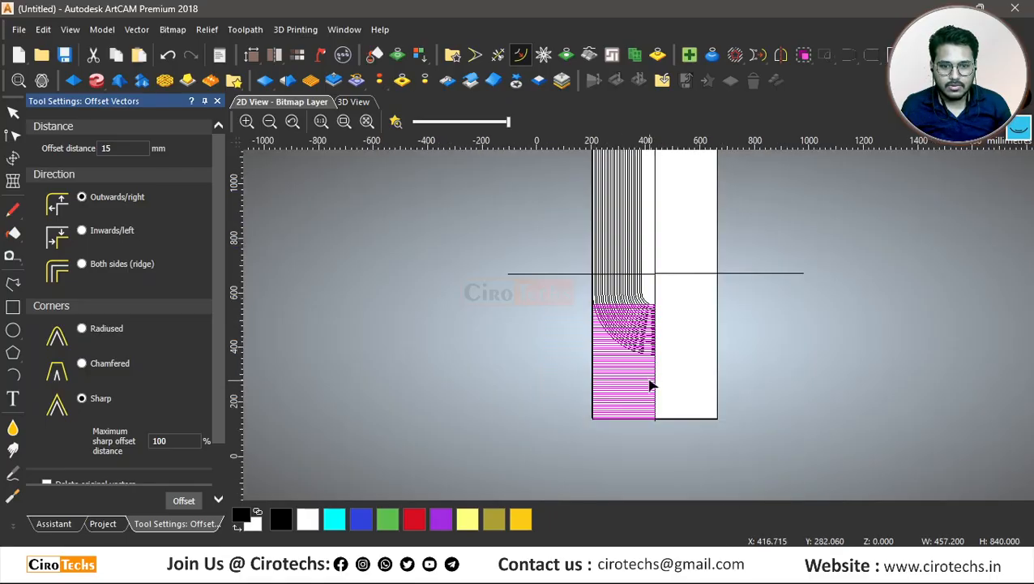
scroll(652, 386, "up", 2)
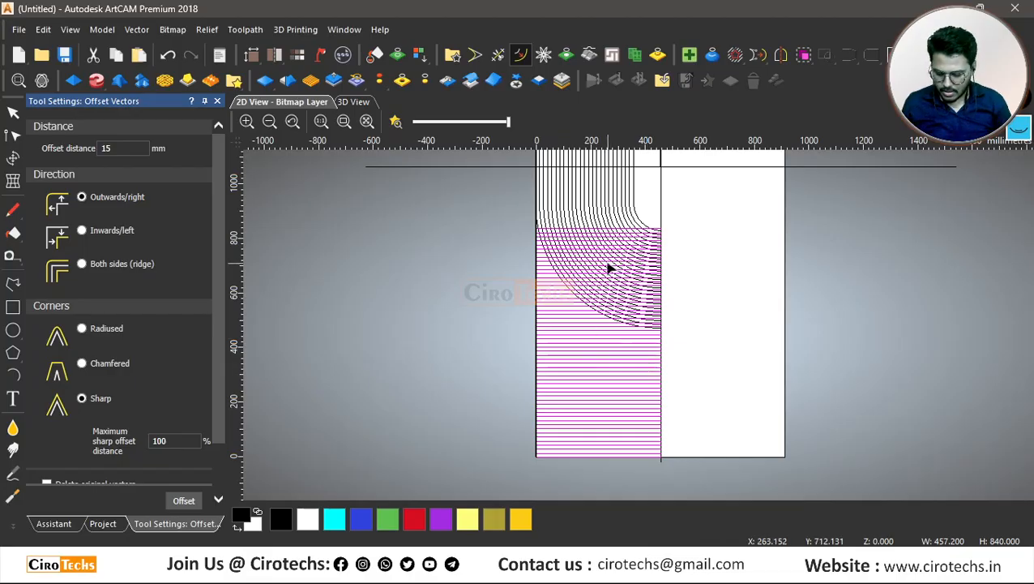
scroll(573, 250, "up", 2)
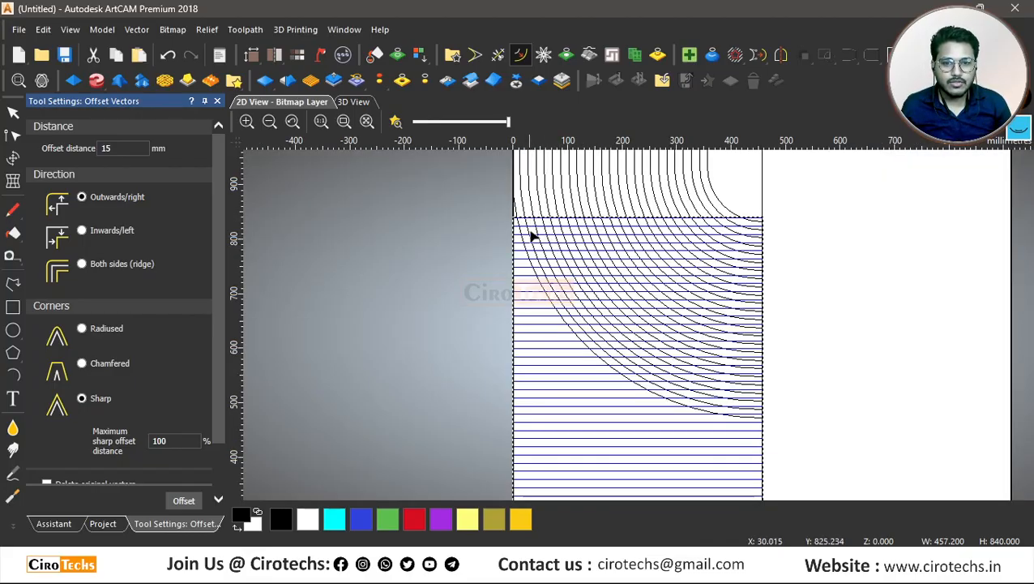
left_click(415, 234)
scroll(527, 231, "up", 2)
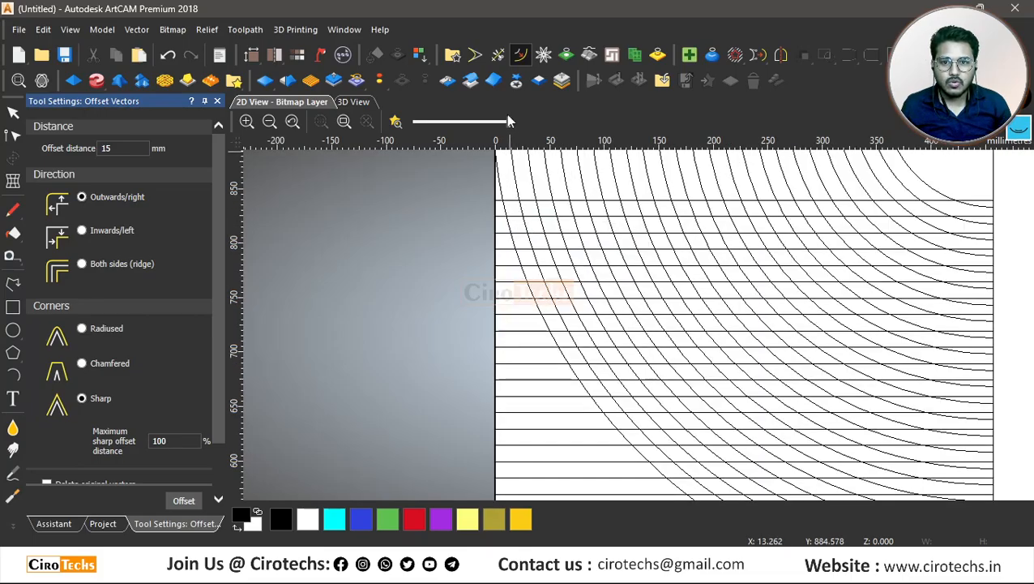
left_click(497, 54)
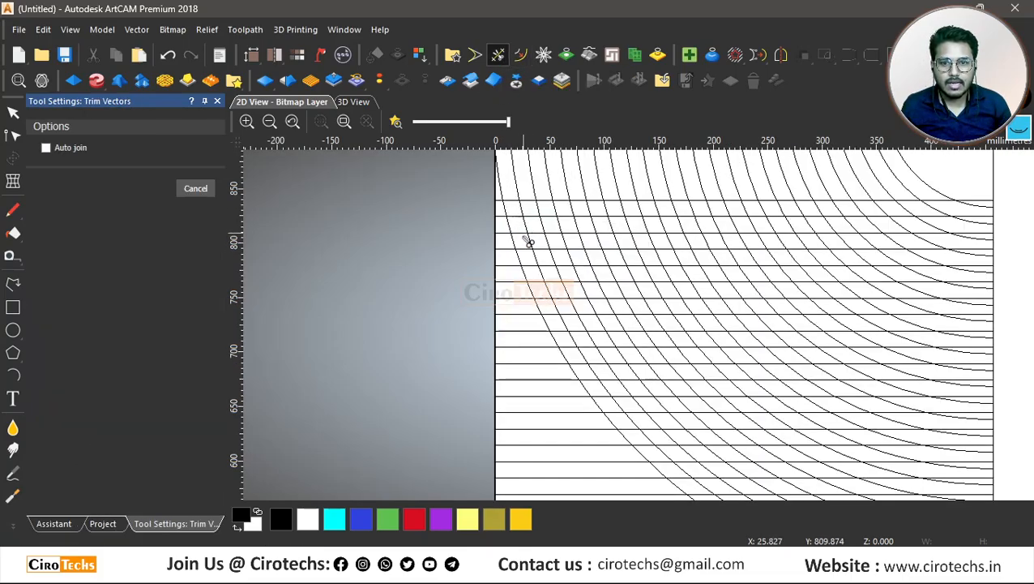
key("Escape")
scroll(450, 257, "down", 2)
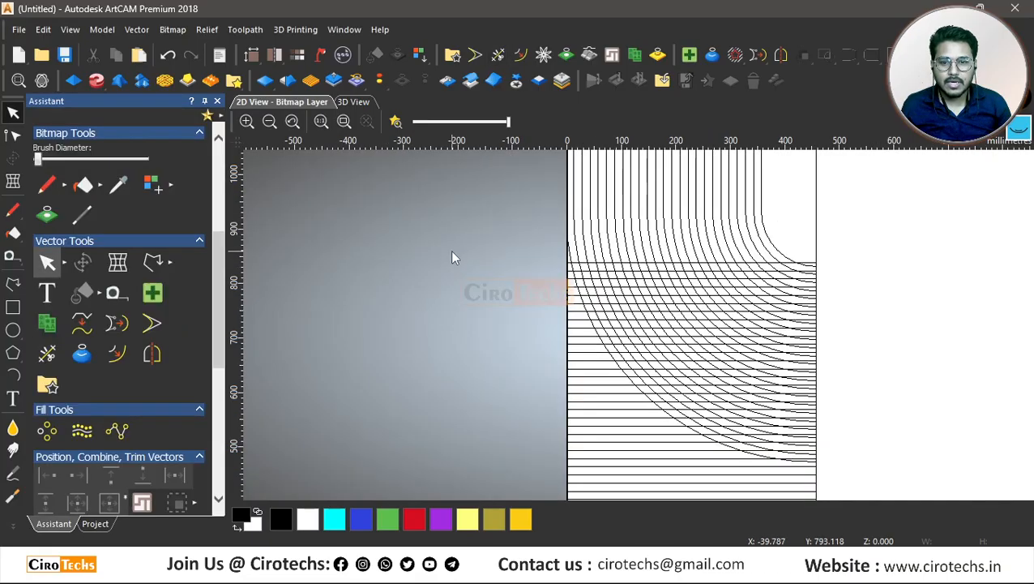
left_click(570, 252)
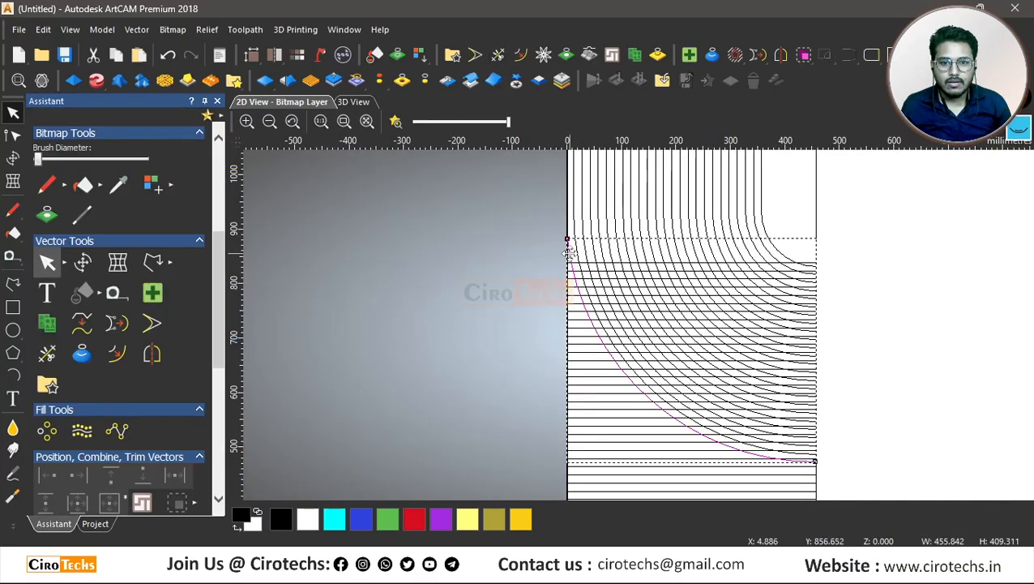
left_click(479, 282)
scroll(436, 288, "down", 2)
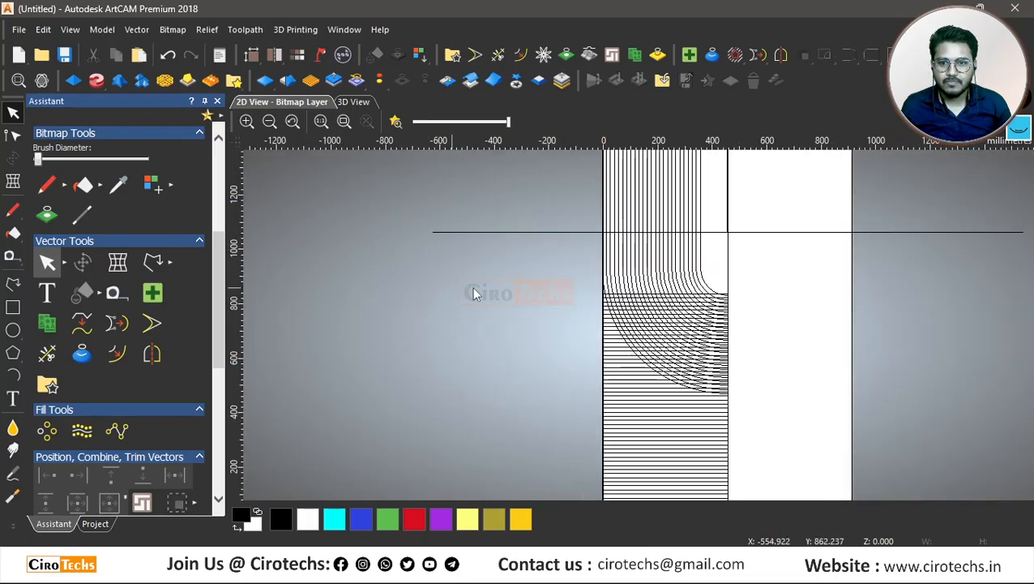
scroll(631, 277, "up", 2)
left_click(582, 316)
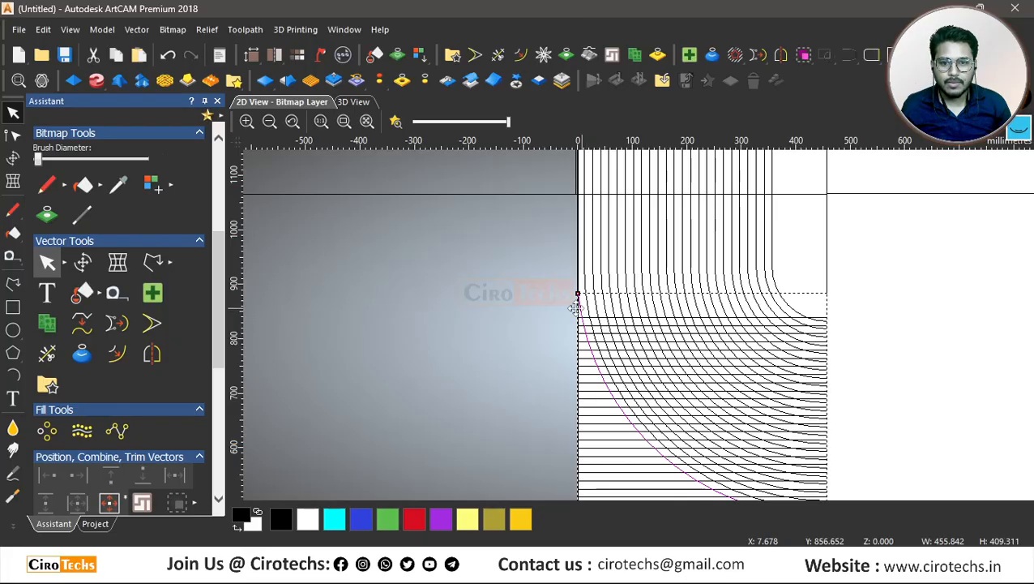
scroll(195, 406, "up", 3)
scroll(166, 365, "down", 7)
left_click(304, 362)
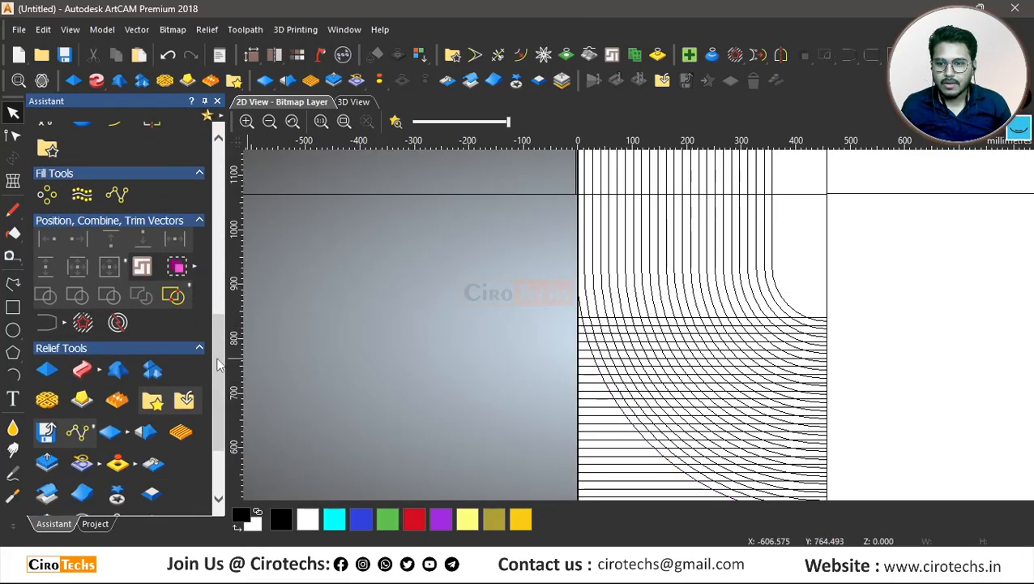
- Slice the grouped horizontal lines with the outermost curved line as the last selected vector, leaving the vectors open
scroll(116, 243, "down", 3)
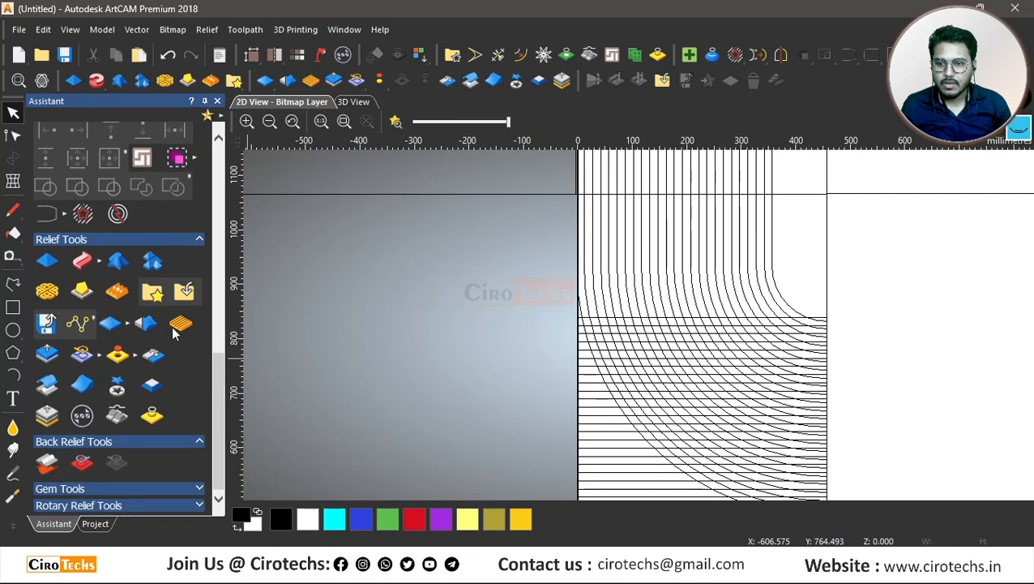
left_click(593, 407)
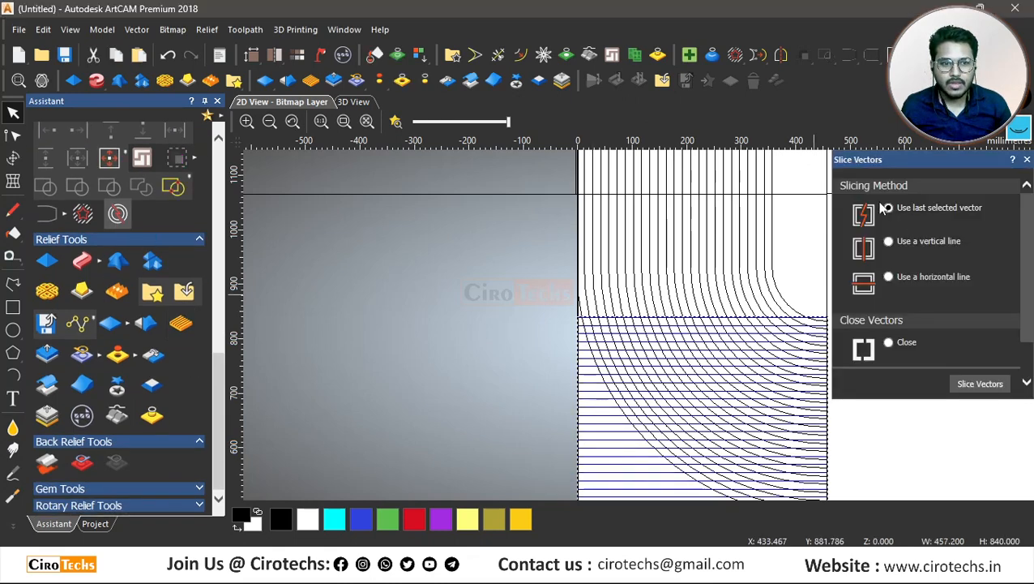
scroll(573, 324, "up", 3)
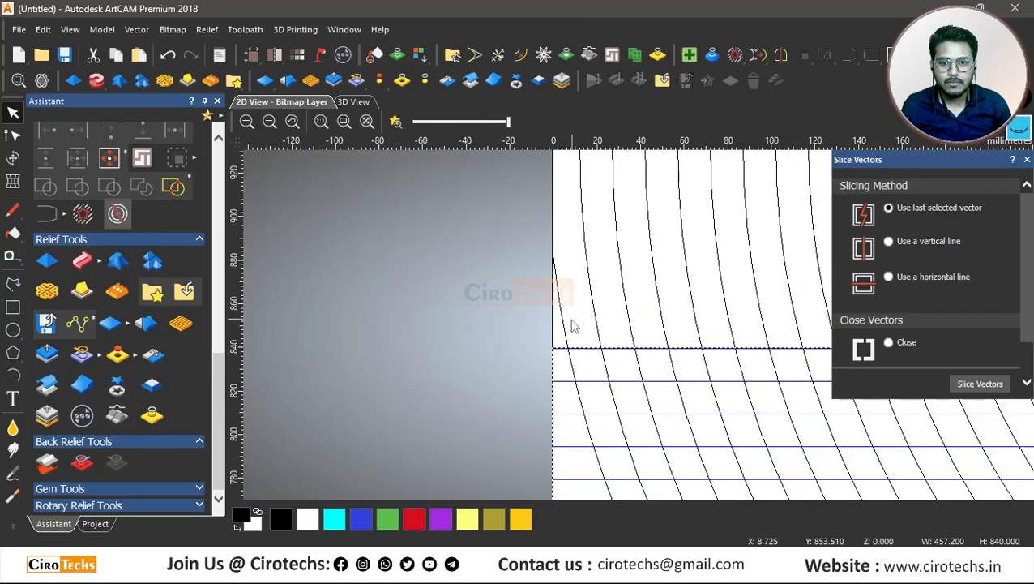
left_click(566, 332, "shift")
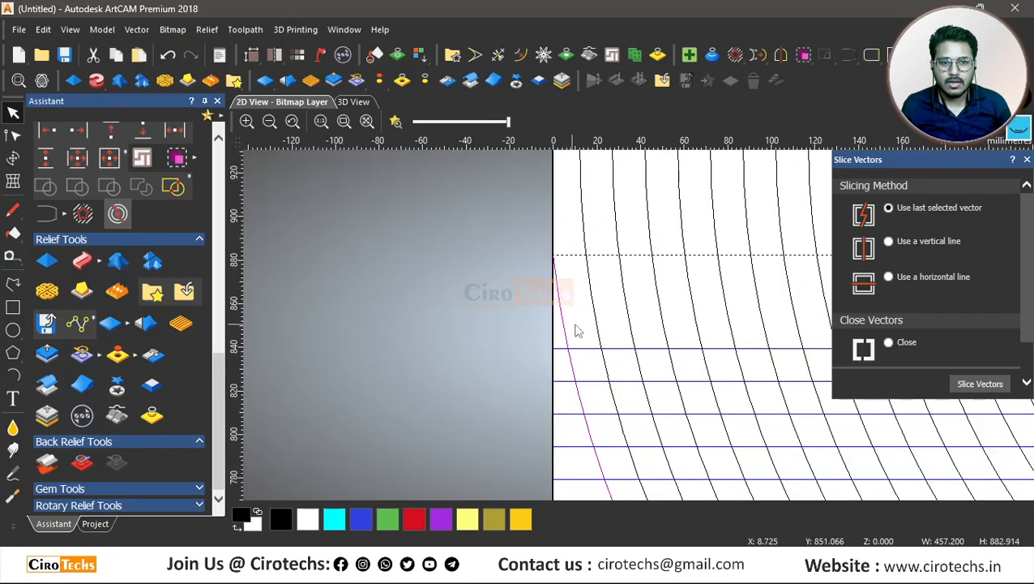
scroll(891, 338, "down", 1)
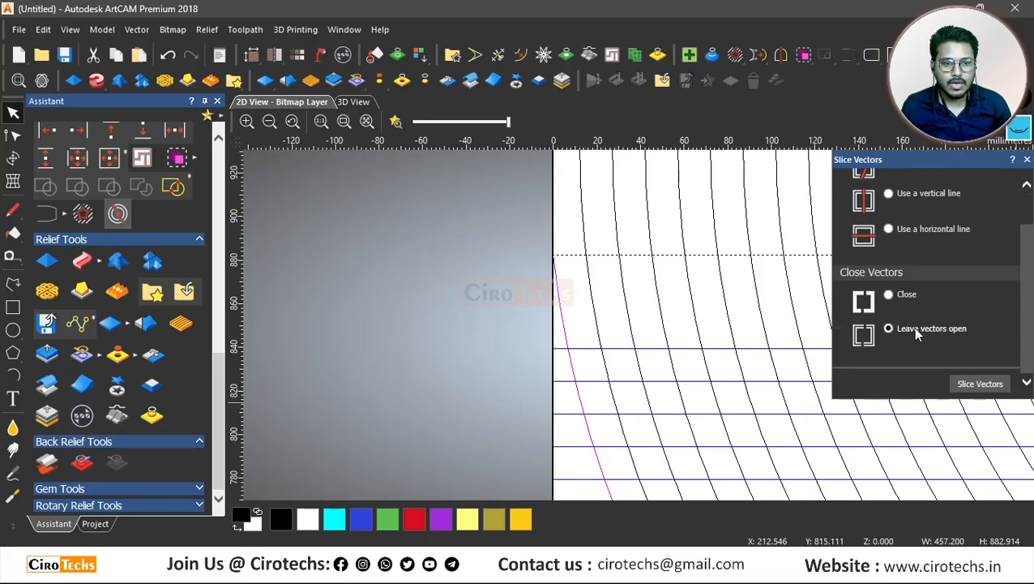
left_click(977, 384)
scroll(648, 333, "down", 3)
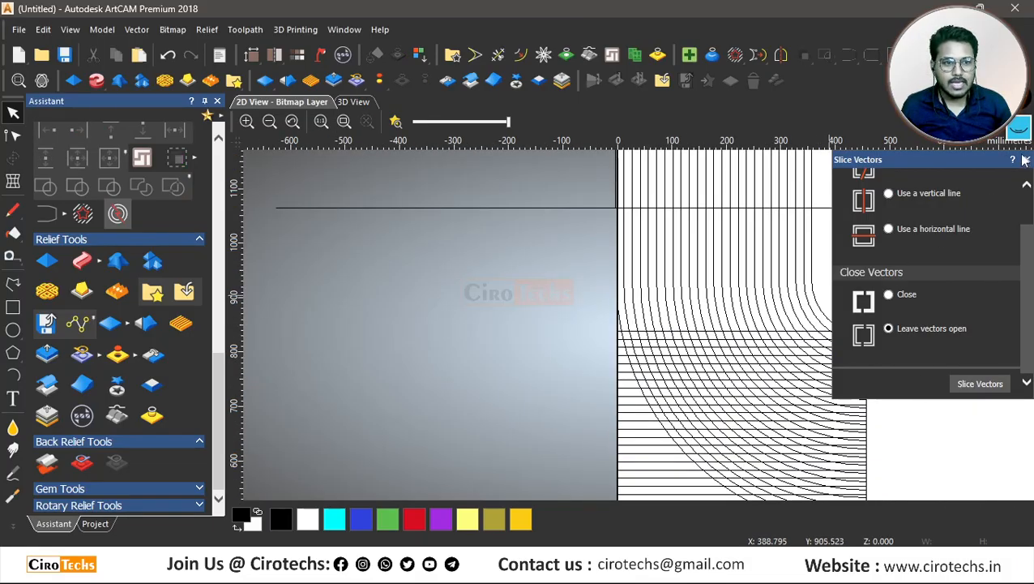
- Delete the sliced-off part of the horizontal lines that overlaps the curved lines, and finish slicing
left_click(642, 337)
left_click_drag(641, 337, 398, 270)
key("Delete")
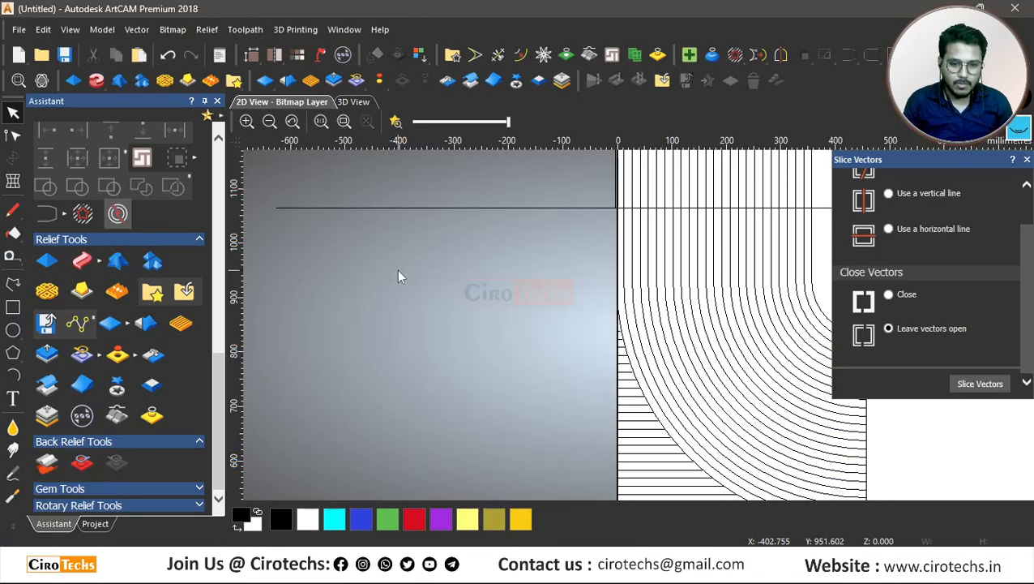
scroll(582, 301, "down", 2)
left_click(1026, 160)
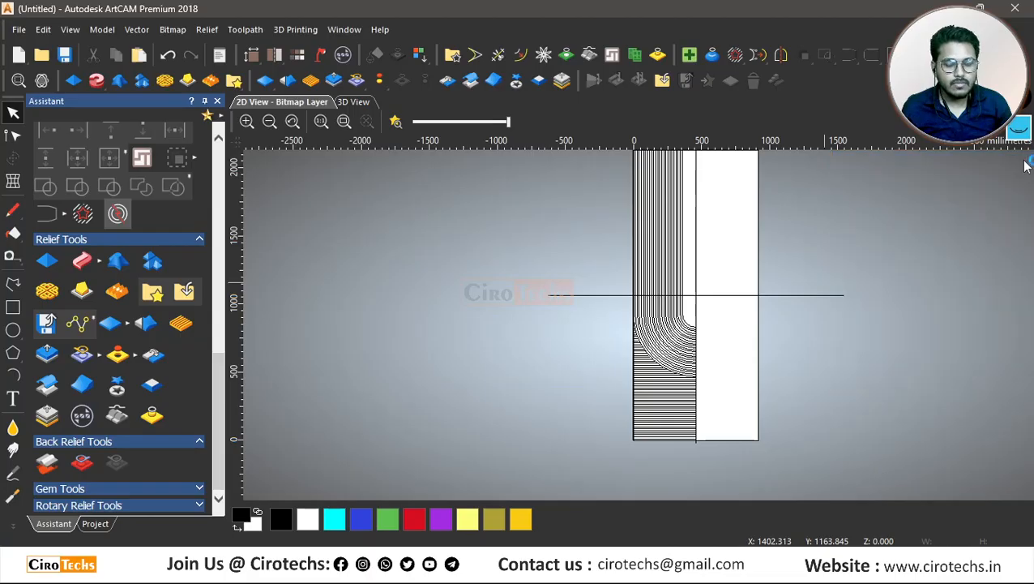
- Compare the curved and horizontal groove pattern with the door reference photo
scroll(697, 357, "up", 2)
scroll(596, 357, "down", 2)
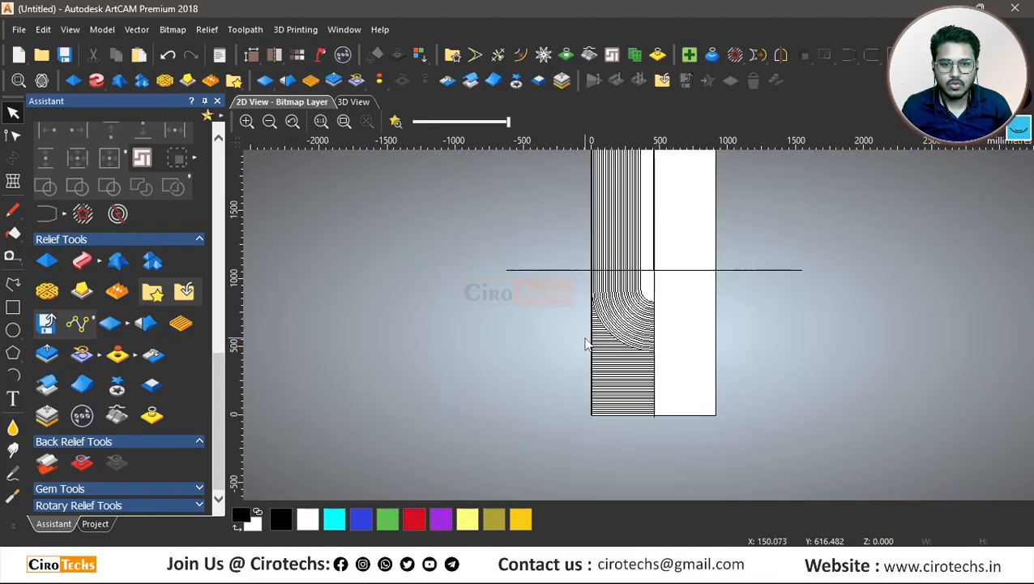
scroll(628, 320, "down", 1)
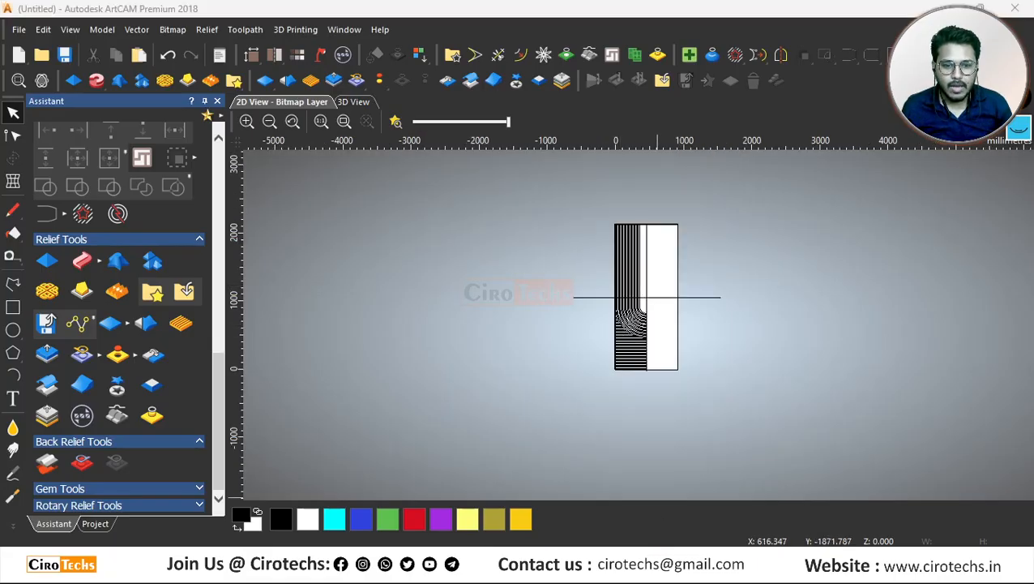
mouse_move(658, 540)
left_click(560, 457)
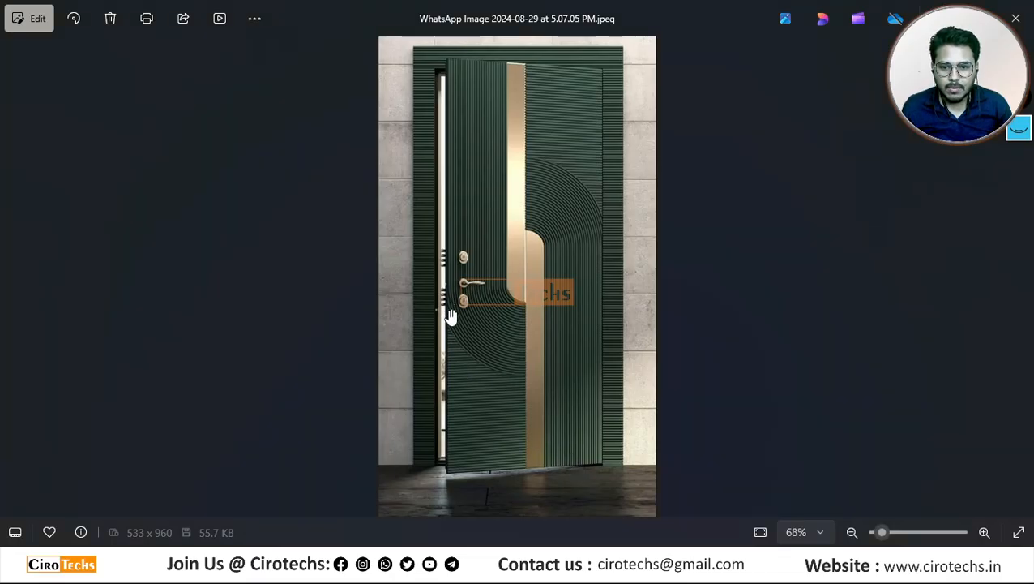
mouse_move(683, 540)
left_click(684, 489)
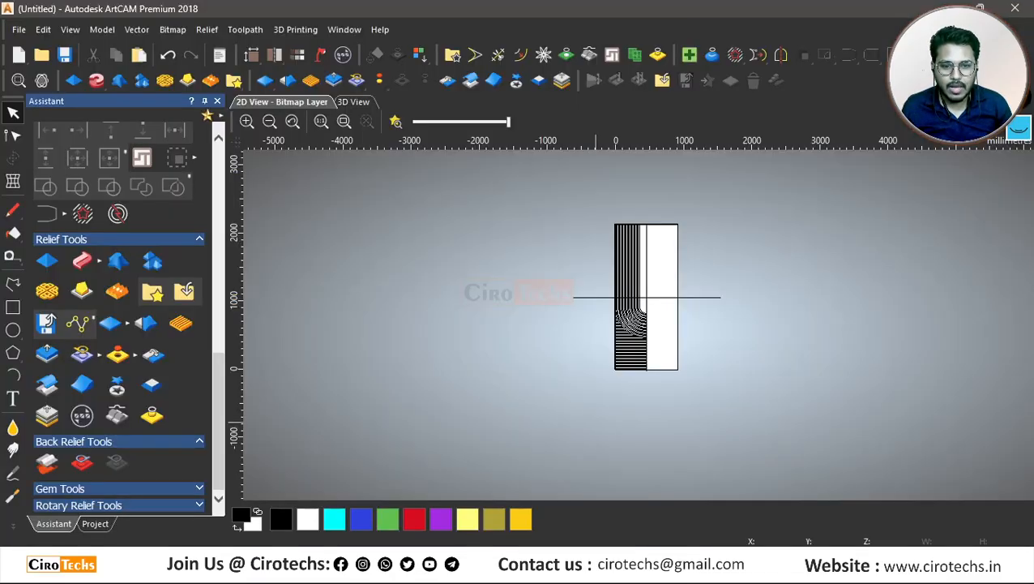
- Group all the vertical, curved and horizontal groove lines on the door's left half
scroll(642, 317, "up", 2)
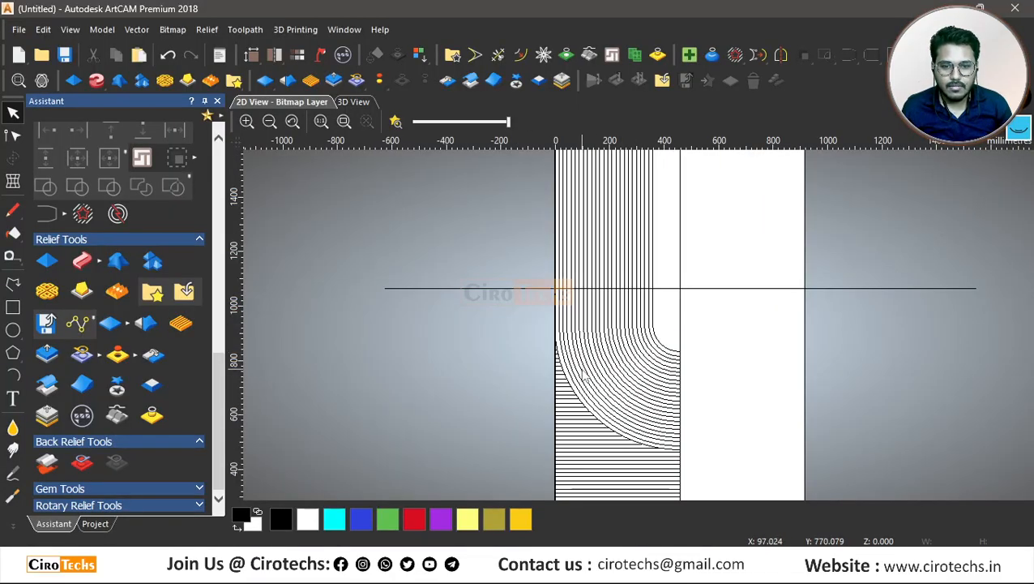
scroll(584, 368, "down", 2)
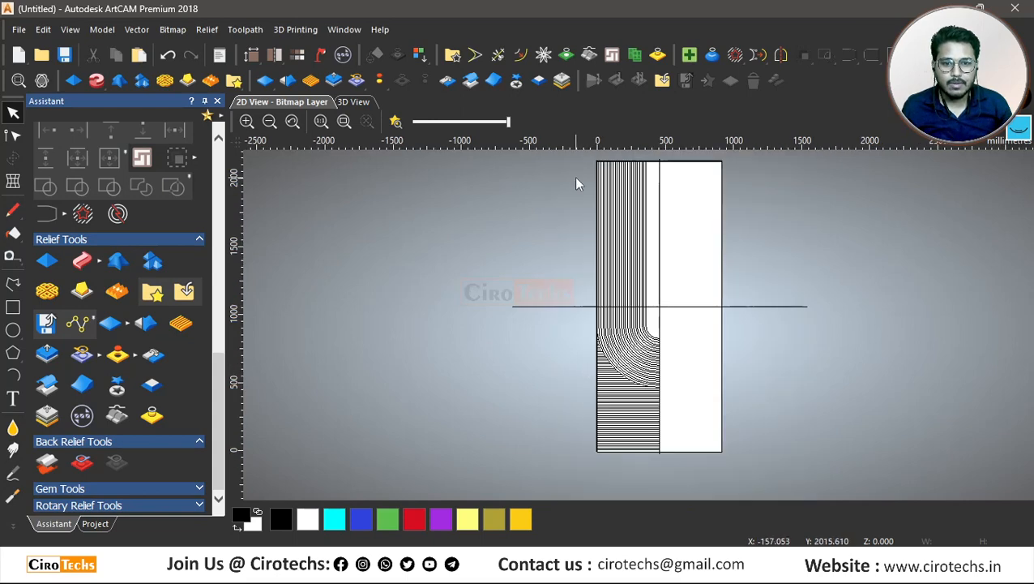
mouse_move(586, 155)
left_mouse_down()
mouse_move(674, 362)
mouse_move(681, 464)
mouse_move(681, 452)
left_mouse_up()
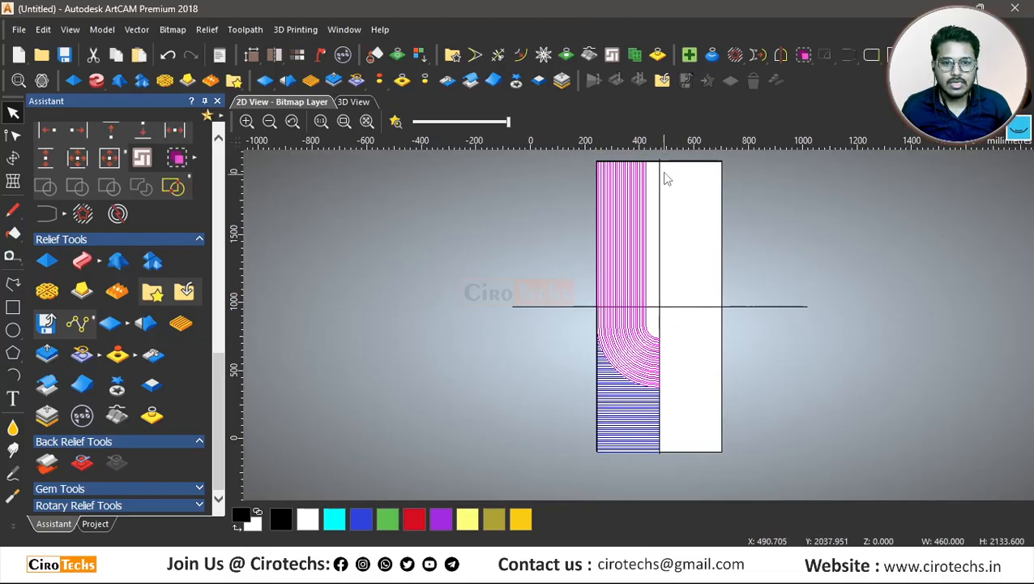
scroll(661, 195, "up", 5)
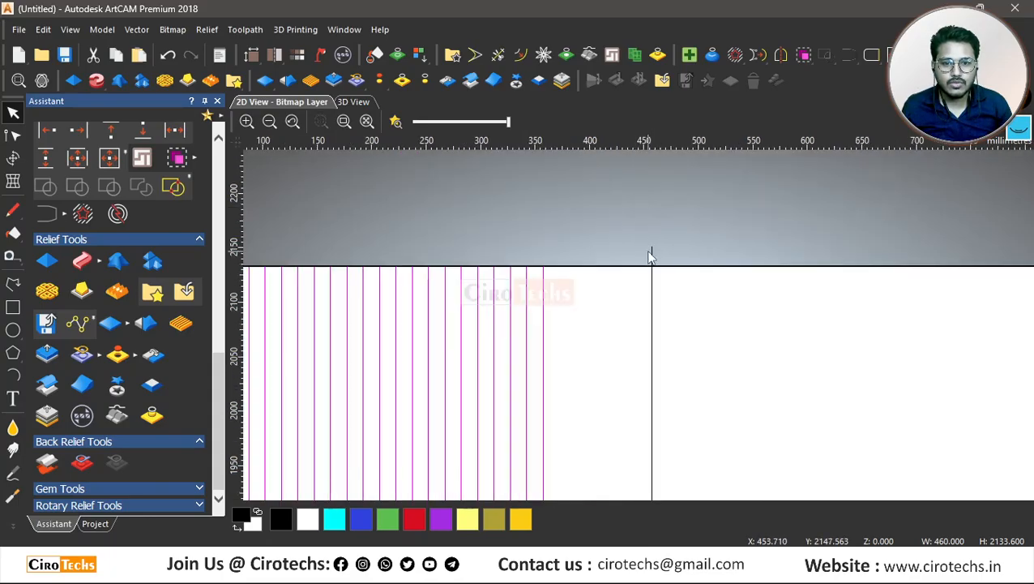
scroll(653, 257, "down", 7)
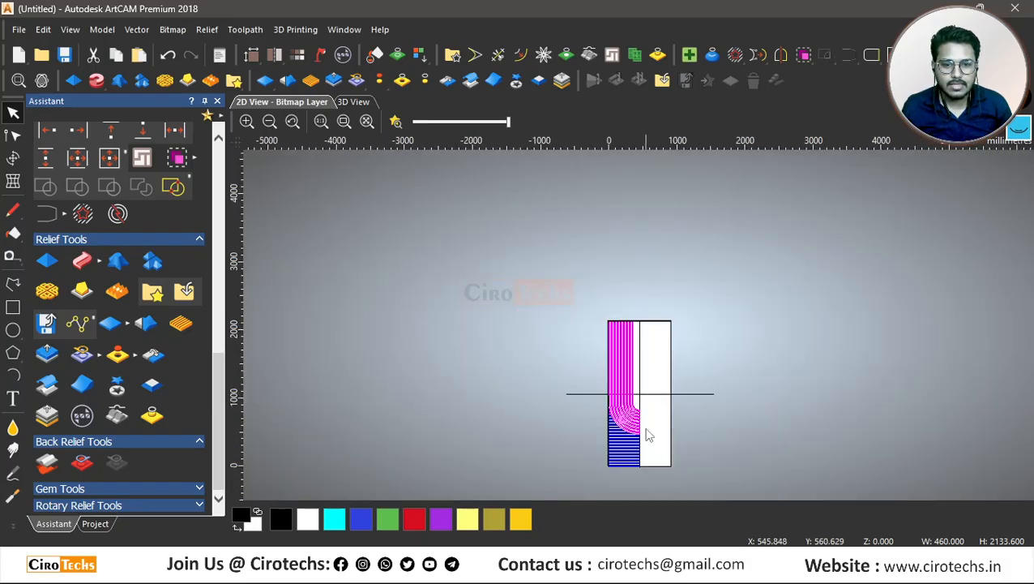
scroll(642, 416, "up", 2)
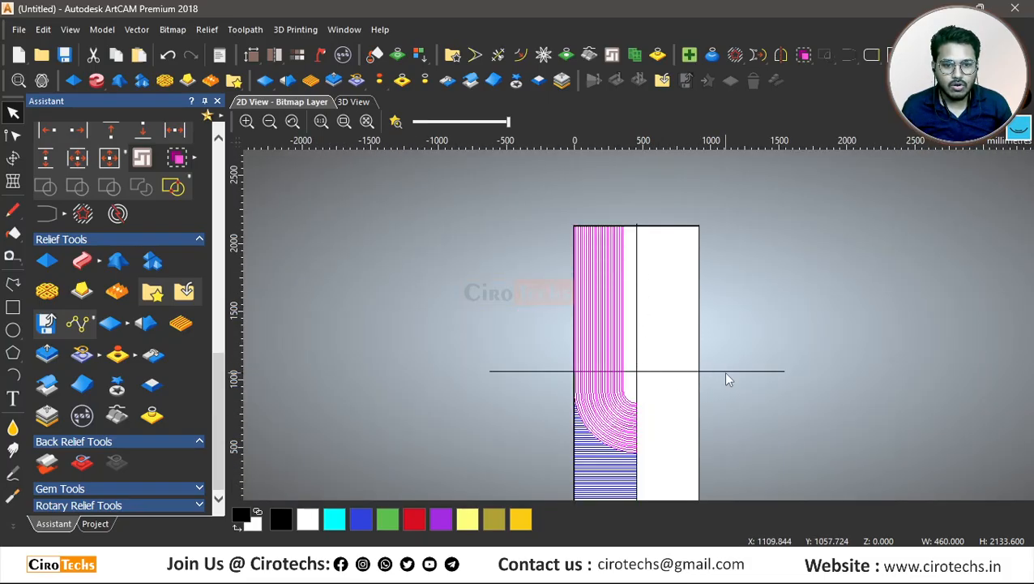
left_click(679, 373)
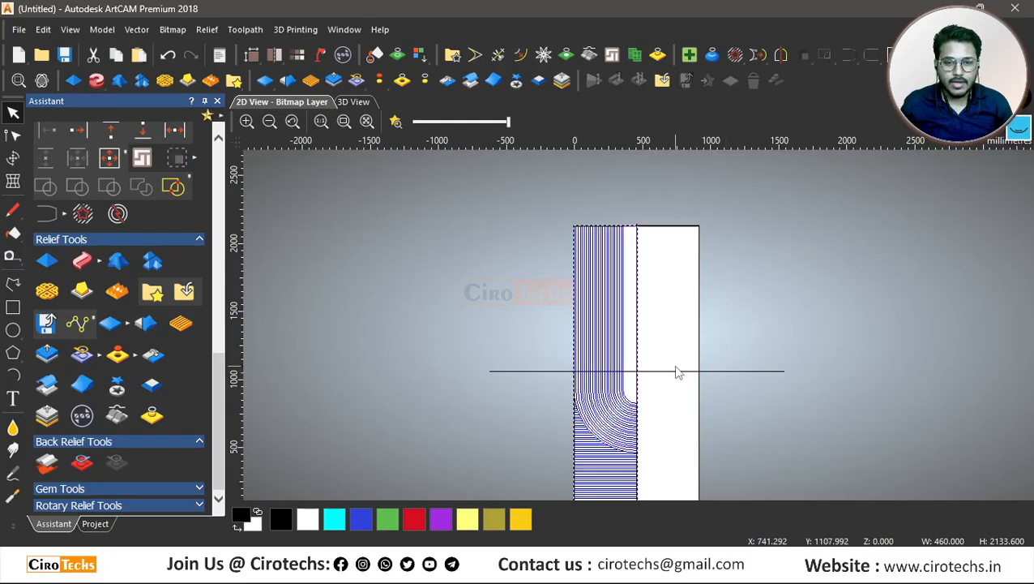
- Mirror a copy of the grouped groove lines horizontally about their right edge onto the door's right half
scroll(640, 326, "down", 2)
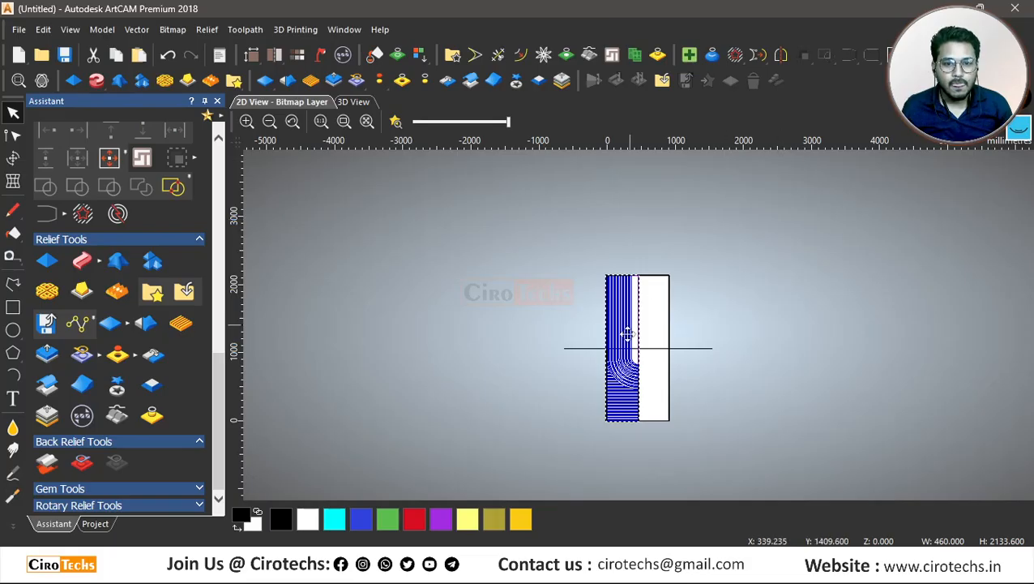
scroll(639, 354, "up", 2)
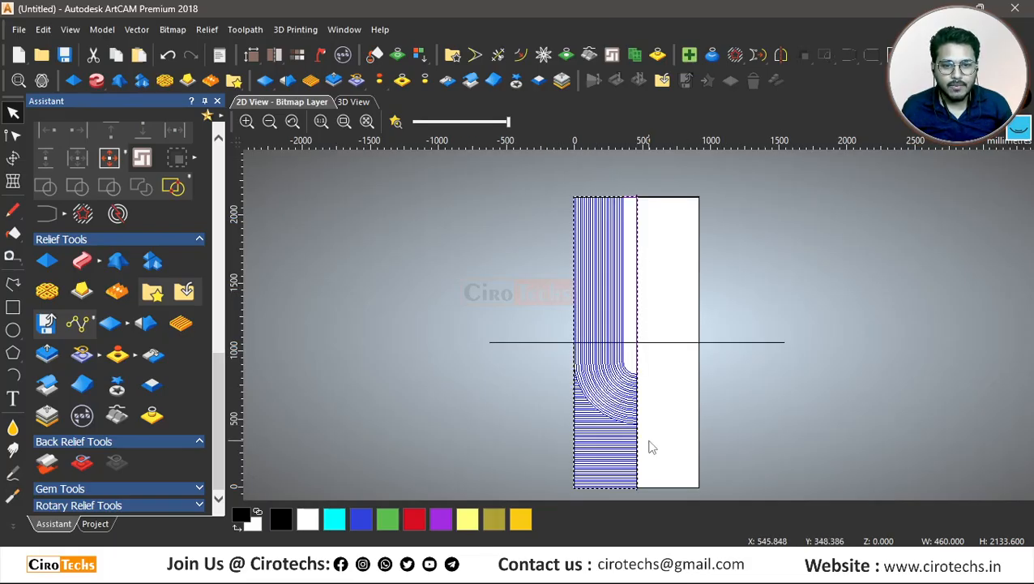
left_click(649, 565)
left_click(626, 483)
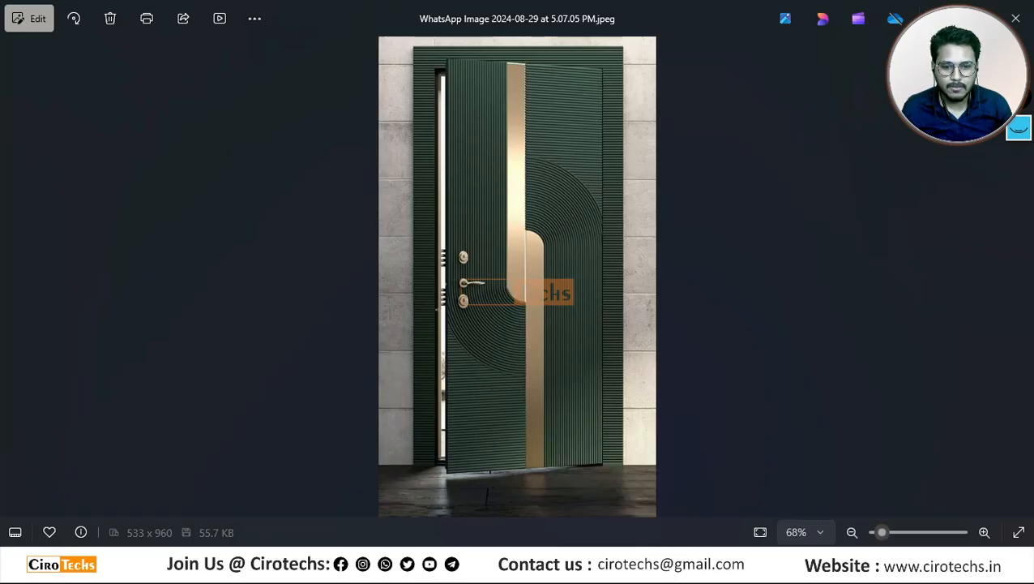
left_click(684, 566)
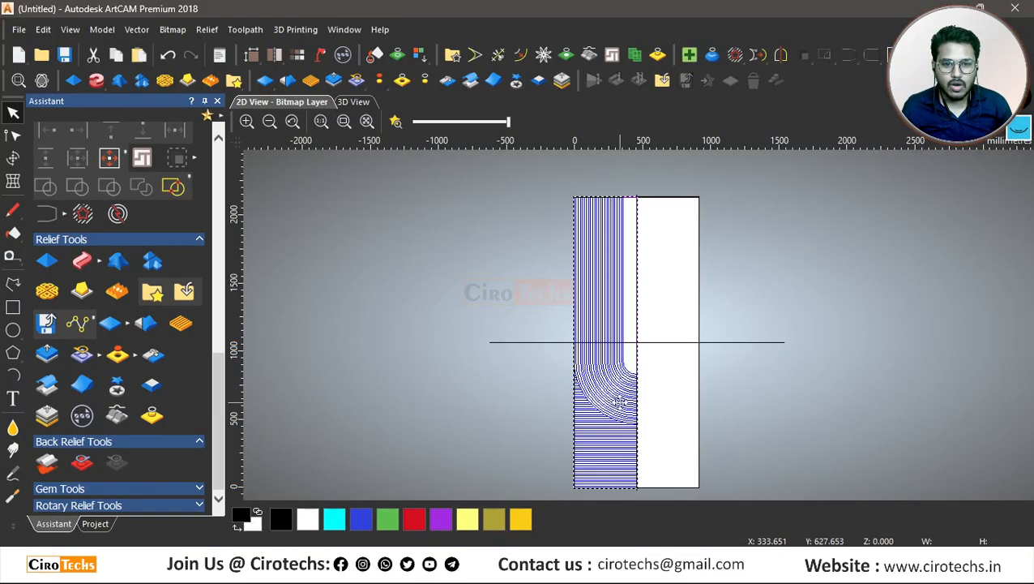
left_click(781, 56)
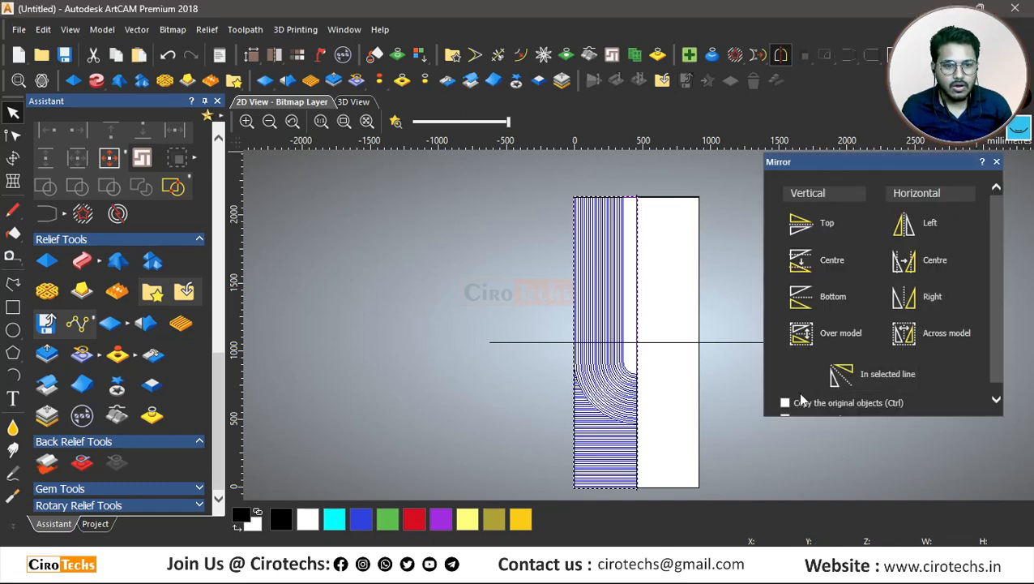
scroll(811, 391, "down", 1)
left_click(784, 392)
left_click(931, 298)
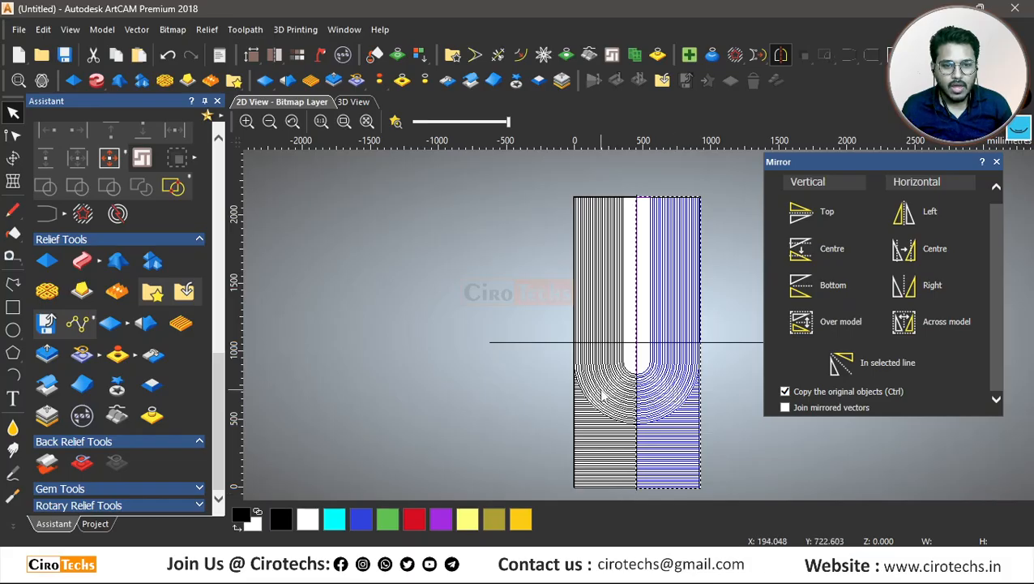
- Flip the right-half groove group vertically about its centre without copying the original, and finish mirroring
left_click(784, 391)
left_click(821, 250)
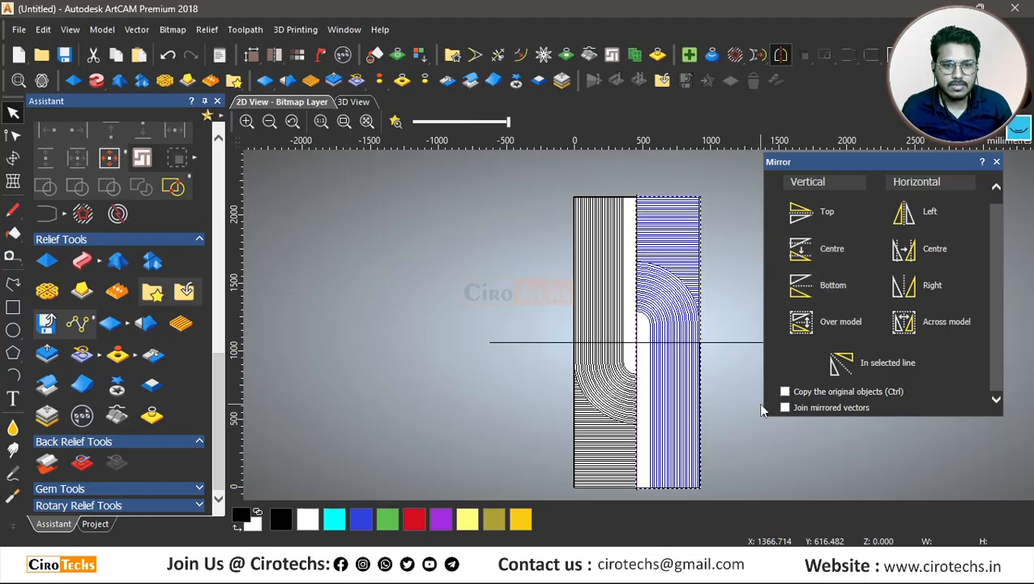
left_click(997, 161)
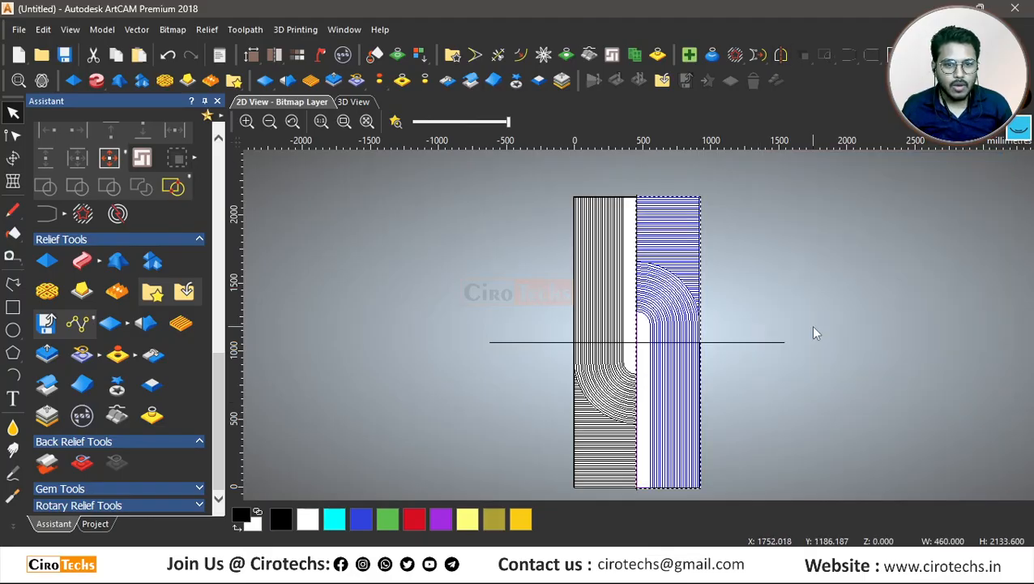
left_click(813, 328)
- Compare the groove layout on both door halves with the door reference photo
scroll(637, 406, "up", 2)
scroll(647, 364, "down", 2)
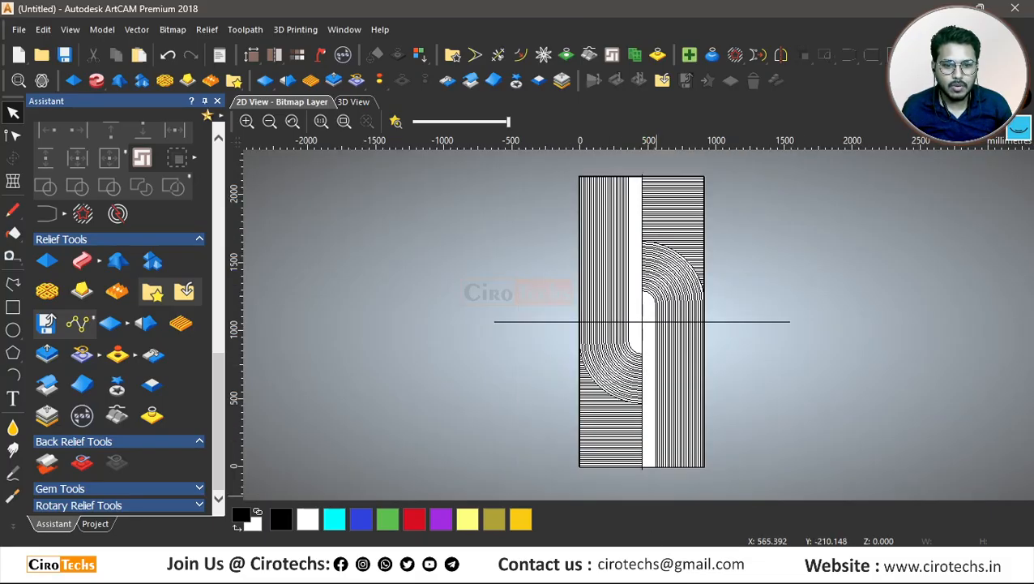
left_click(594, 501)
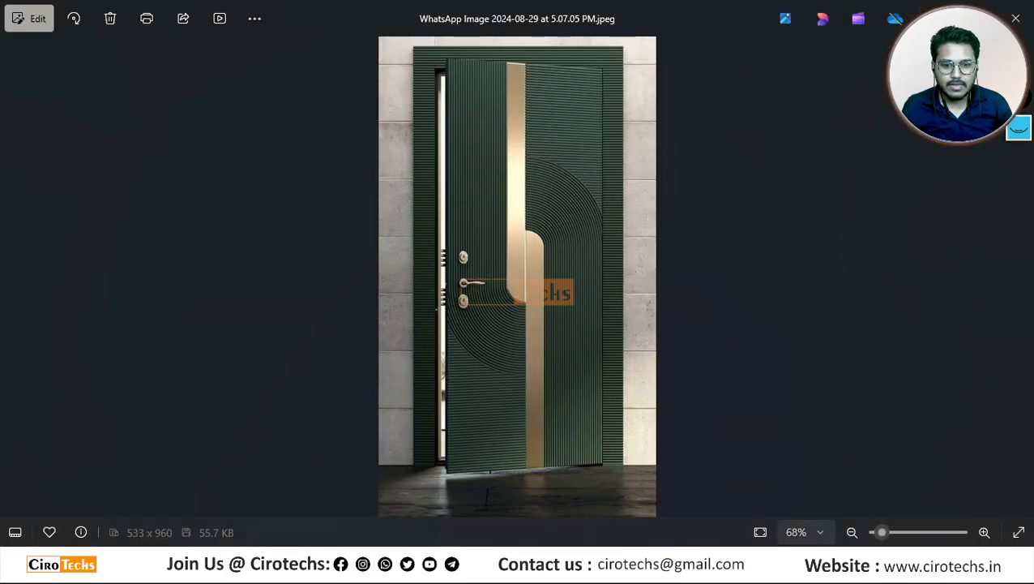
mouse_move(639, 541)
left_click(673, 568)
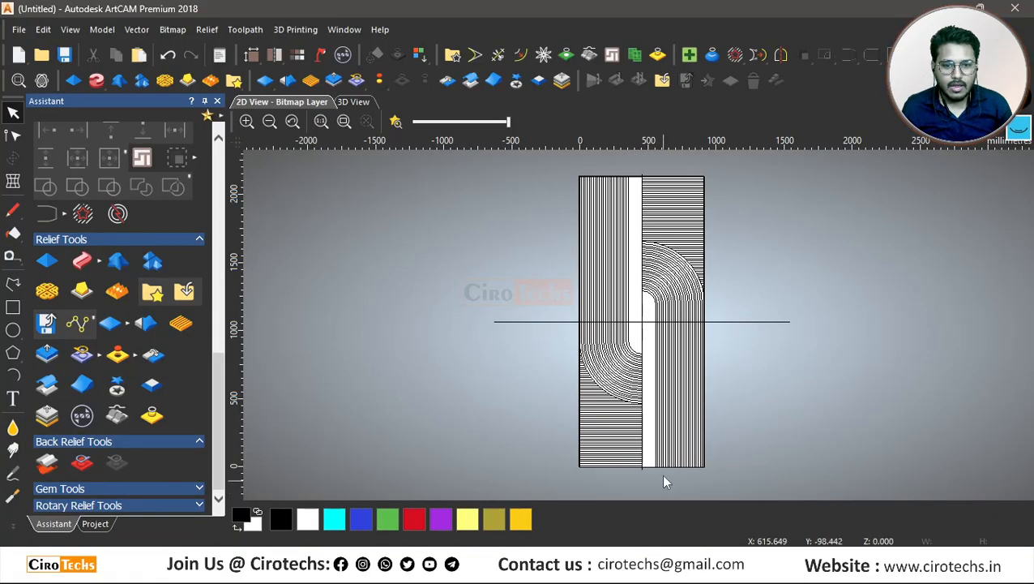
scroll(653, 219, "up", 1)
scroll(646, 225, "down", 1)
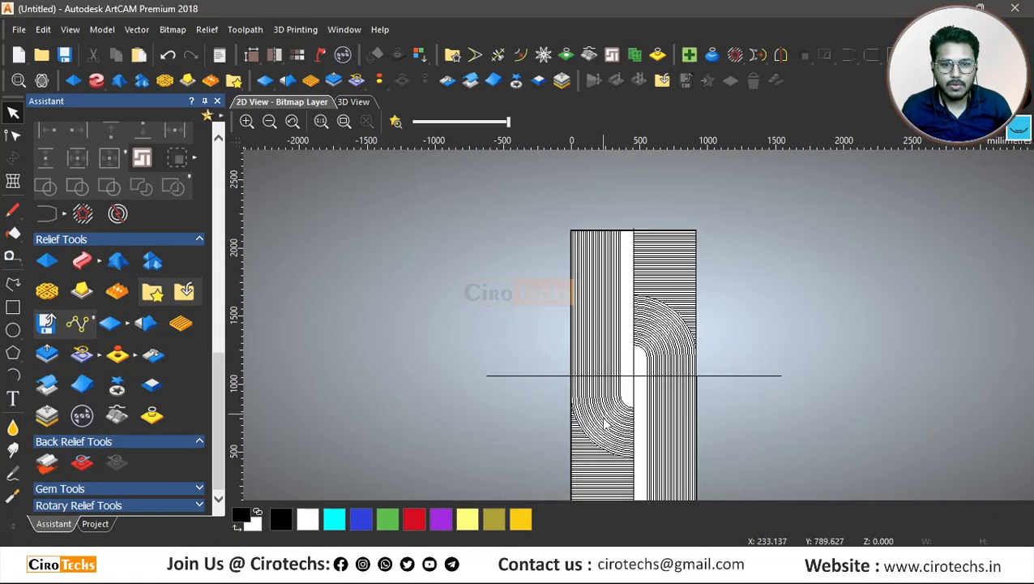
- Ungroup all vectors in the left and right groove groups
scroll(620, 248, "up", 1)
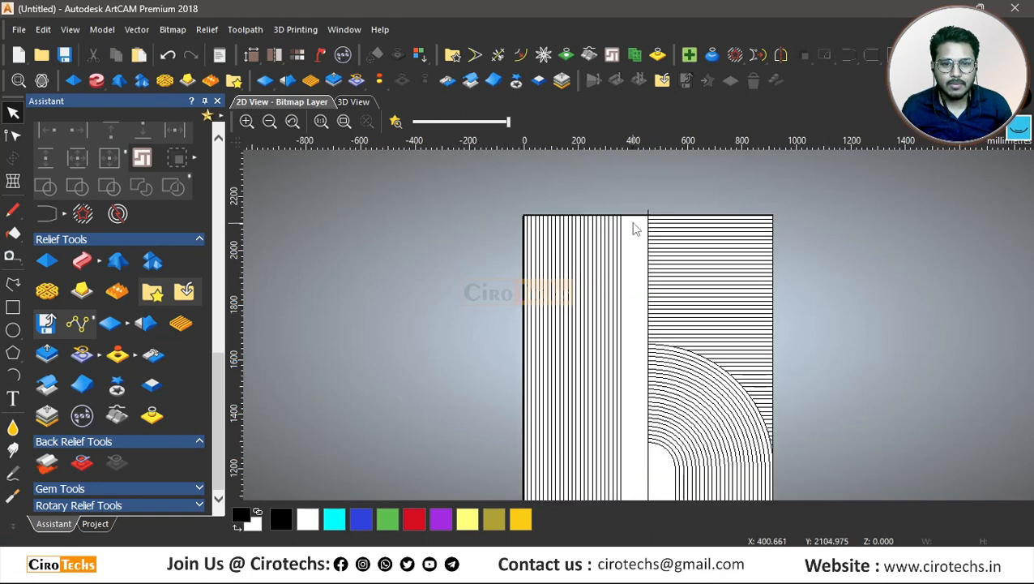
left_click(605, 236)
scroll(605, 233, "down", 1)
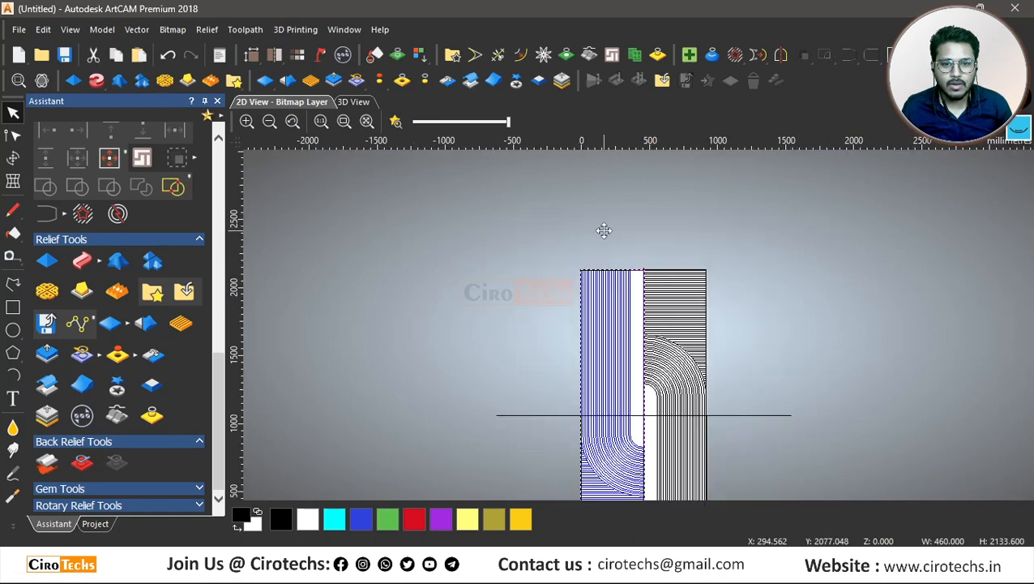
left_click(667, 319, "shift")
right_click(667, 318)
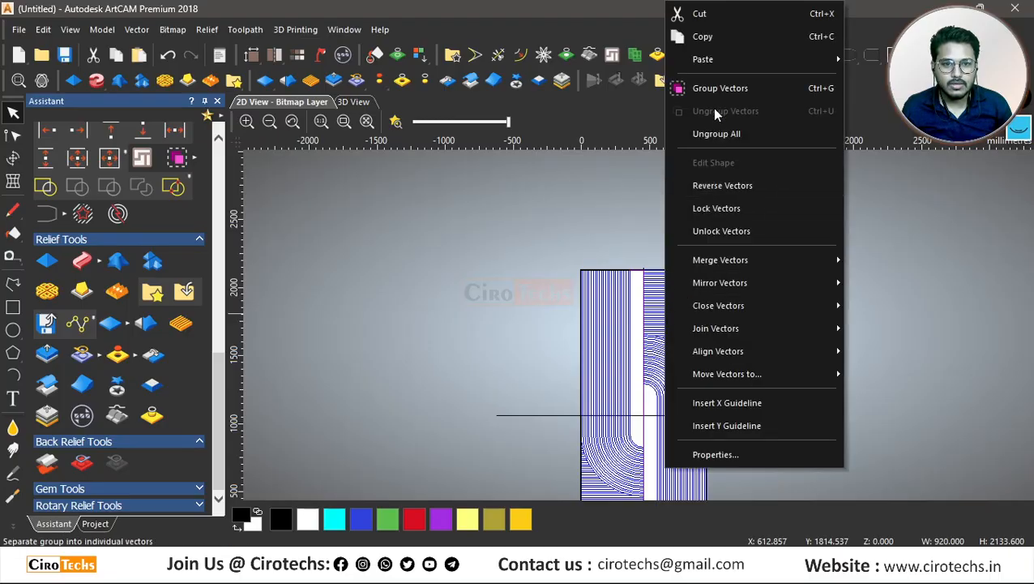
left_click(715, 134)
left_click(814, 252)
- Inspect the outlines of the two rounded centre strips and where they meet along the door's centreline
scroll(616, 236, "up", 1)
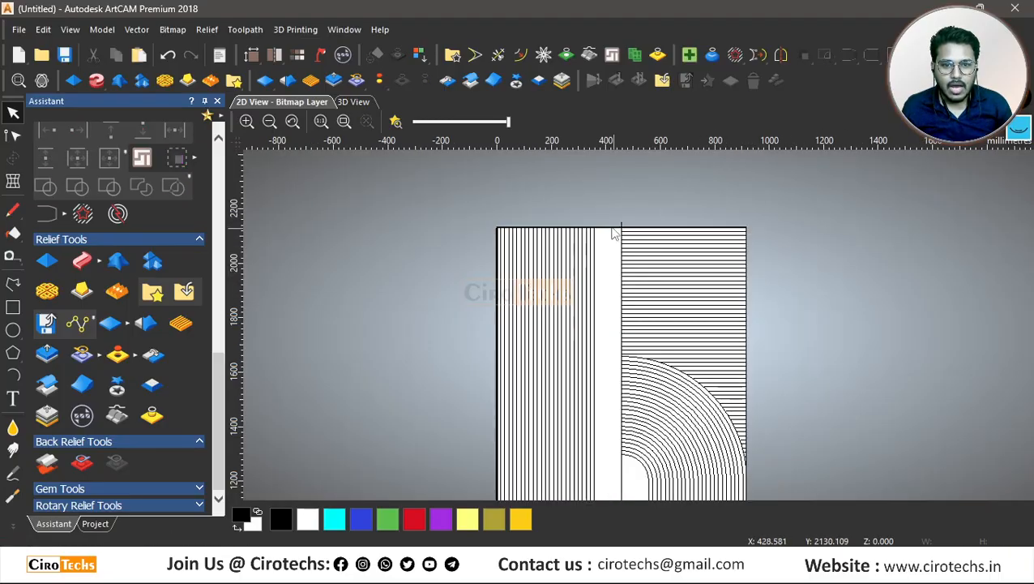
left_click(611, 233)
scroll(608, 225, "down", 1)
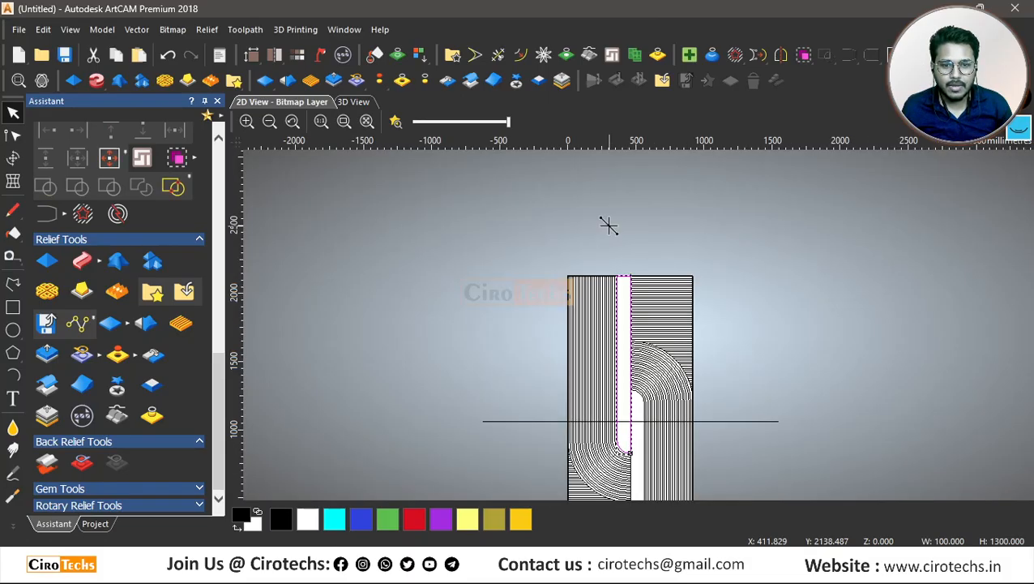
scroll(633, 310, "down", 1)
scroll(639, 449, "up", 2)
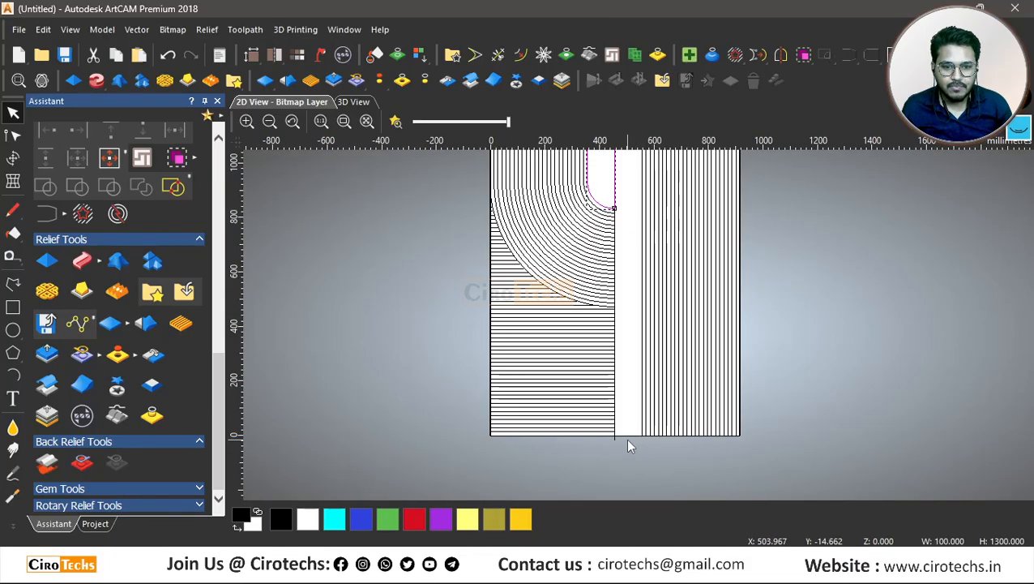
left_click(631, 442)
scroll(624, 333, "down", 2)
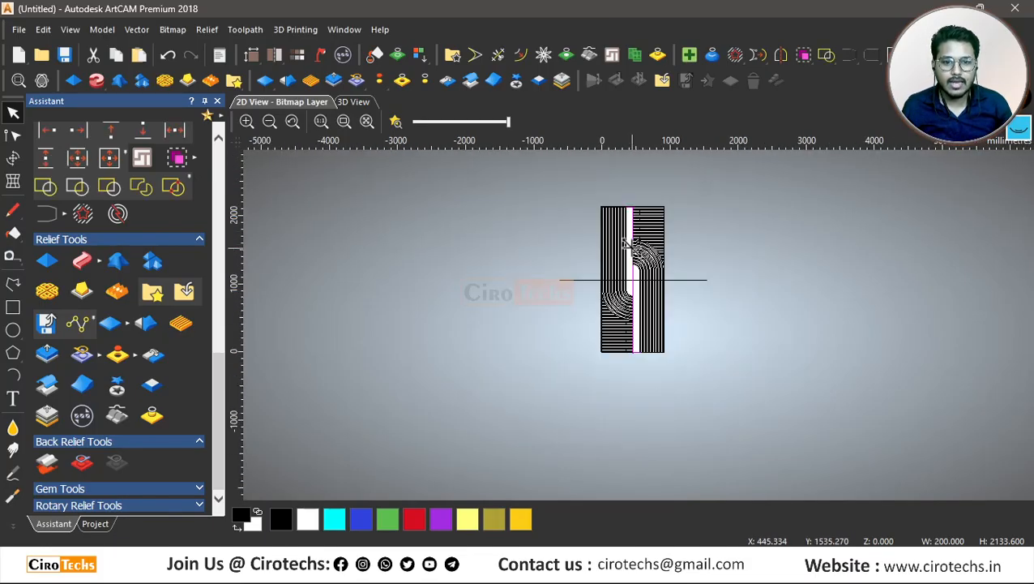
scroll(637, 217, "up", 1)
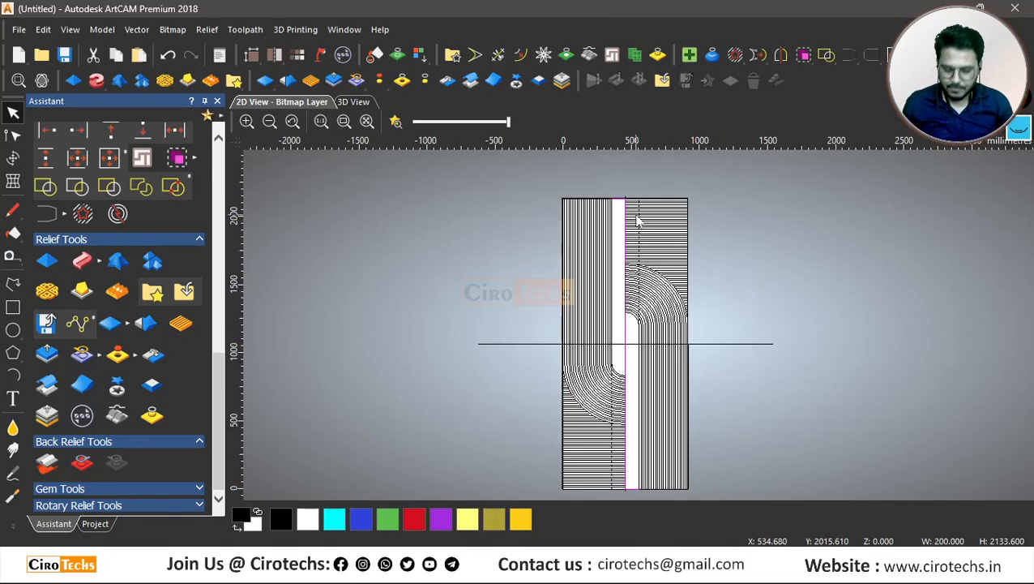
scroll(600, 289, "up", 2)
scroll(601, 289, "down", 2)
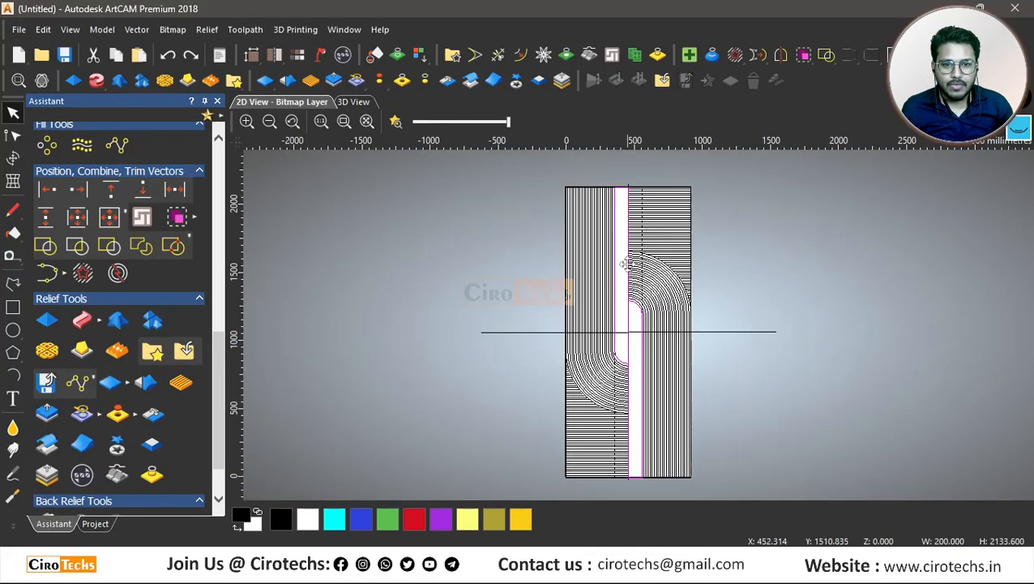
left_click(772, 405)
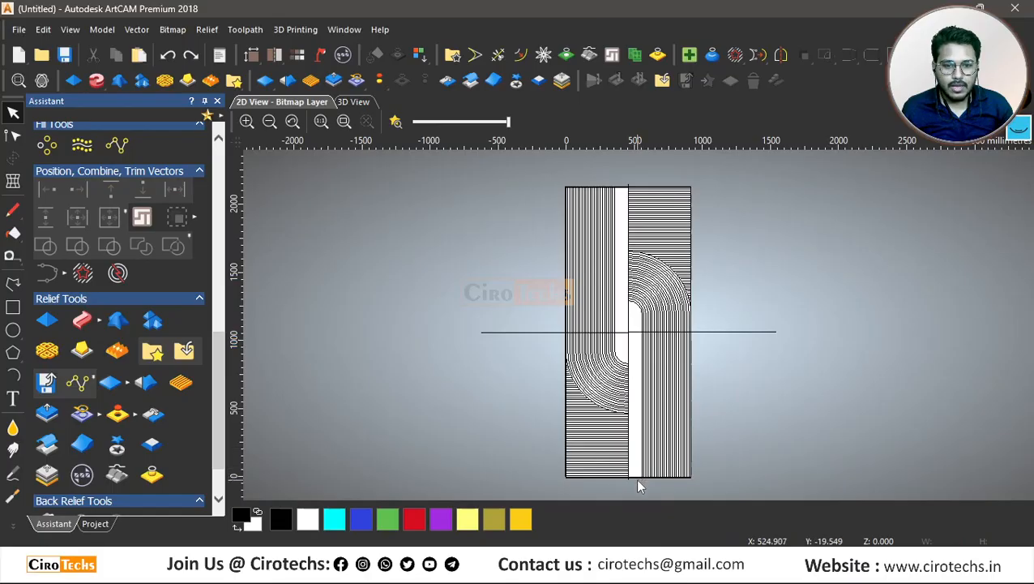
scroll(638, 348, "up", 2)
left_click(619, 336)
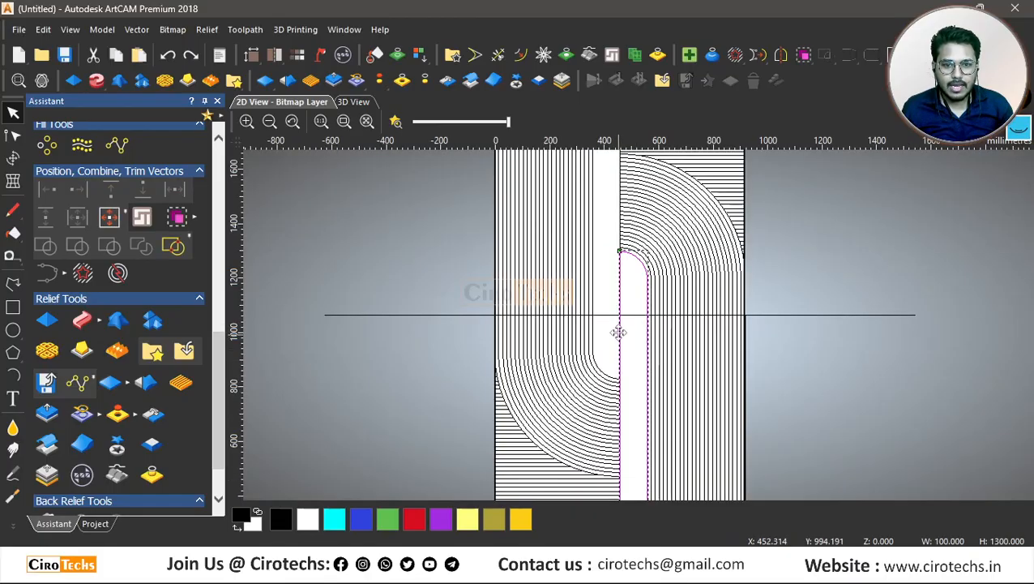
left_click(802, 242)
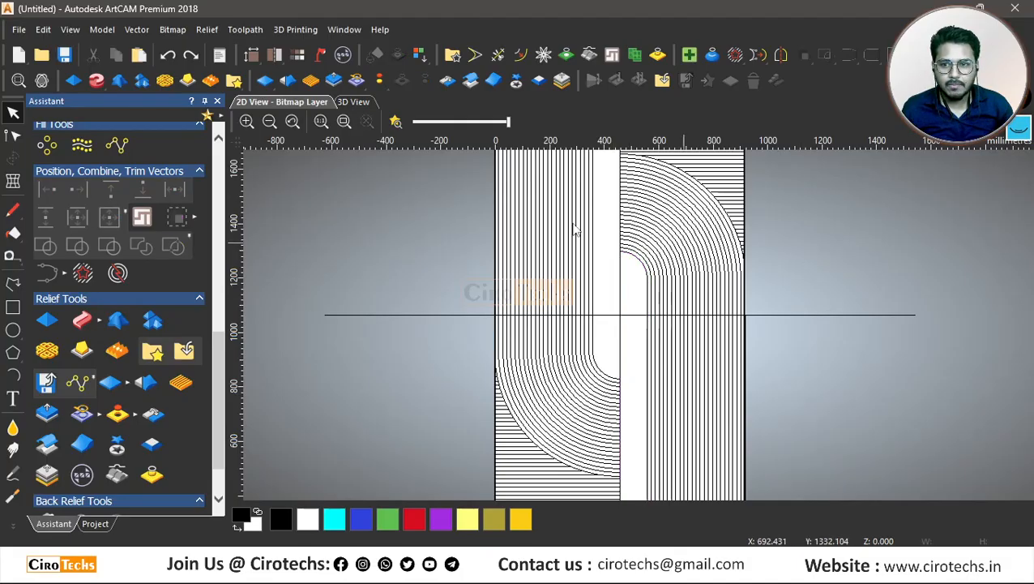
- Trim the shared centreline edges between the two rounded strips' curved ends, with Auto join turned off
left_click(498, 54)
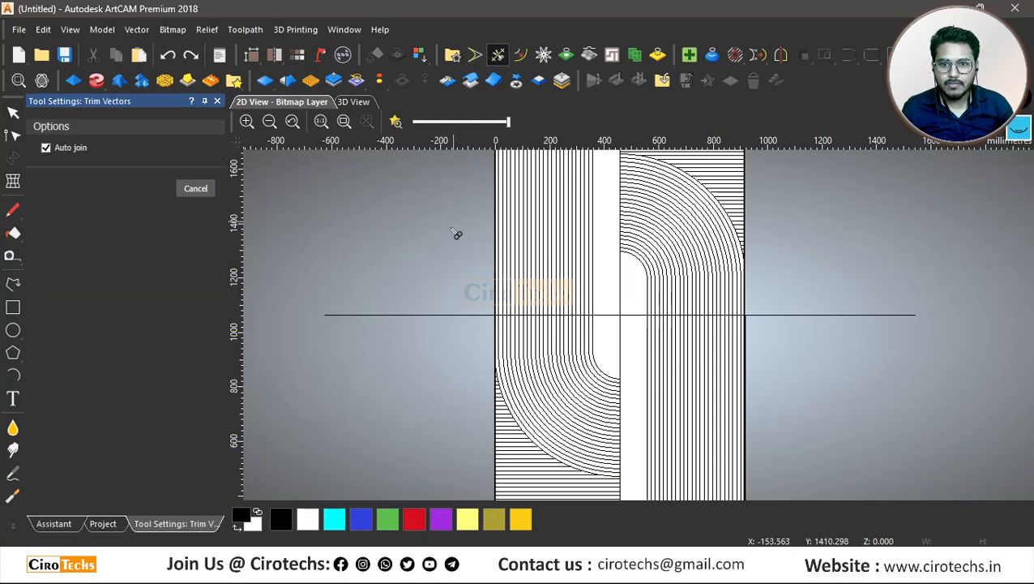
left_click(47, 148)
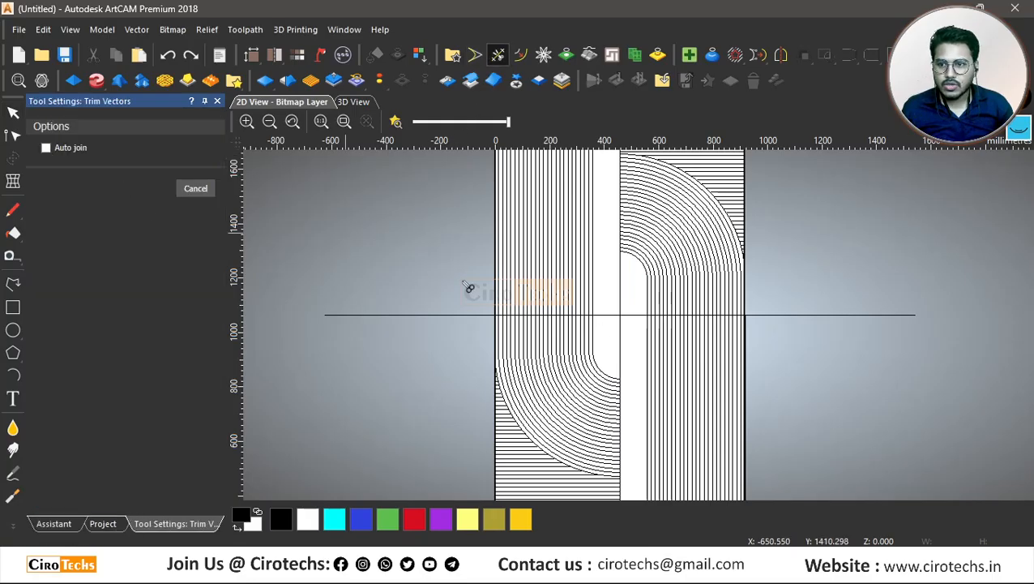
left_click(621, 284)
left_click(621, 285)
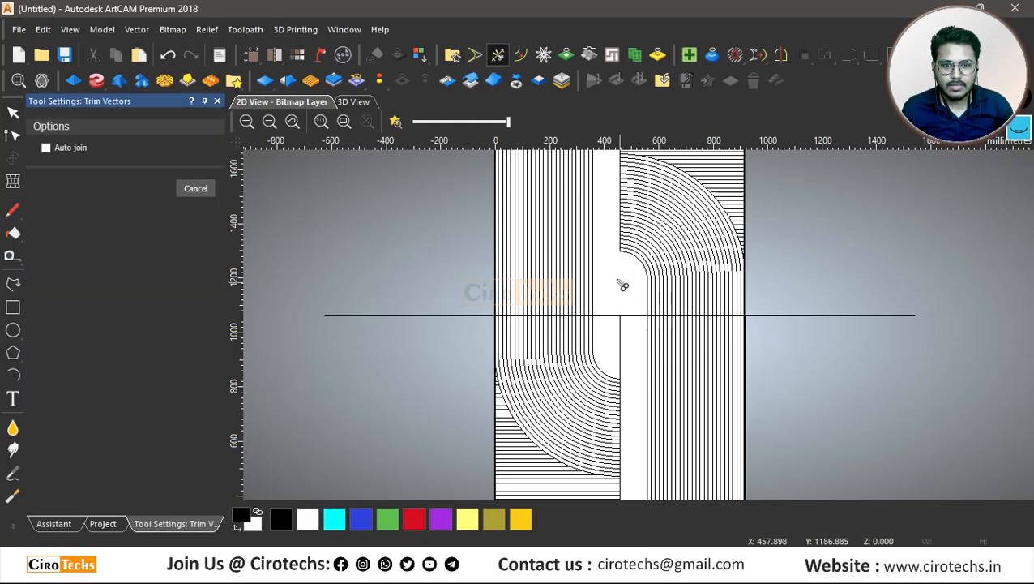
left_click(622, 349)
scroll(622, 326, "down", 2)
key("Escape")
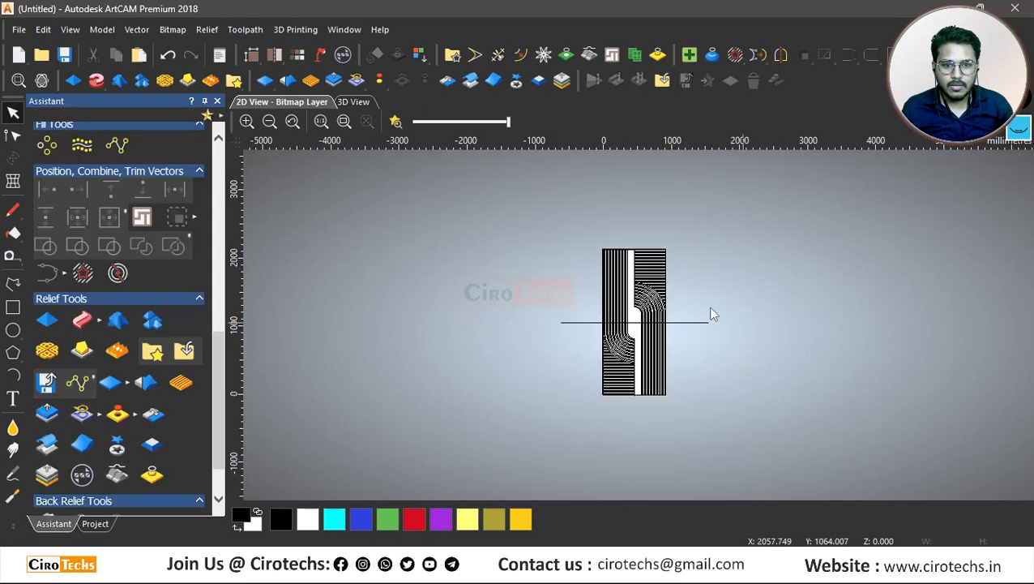
- Join the two trimmed centre strip outlines with a smooth curve
scroll(680, 235, "up", 2)
left_click(525, 206)
scroll(553, 253, "down", 1)
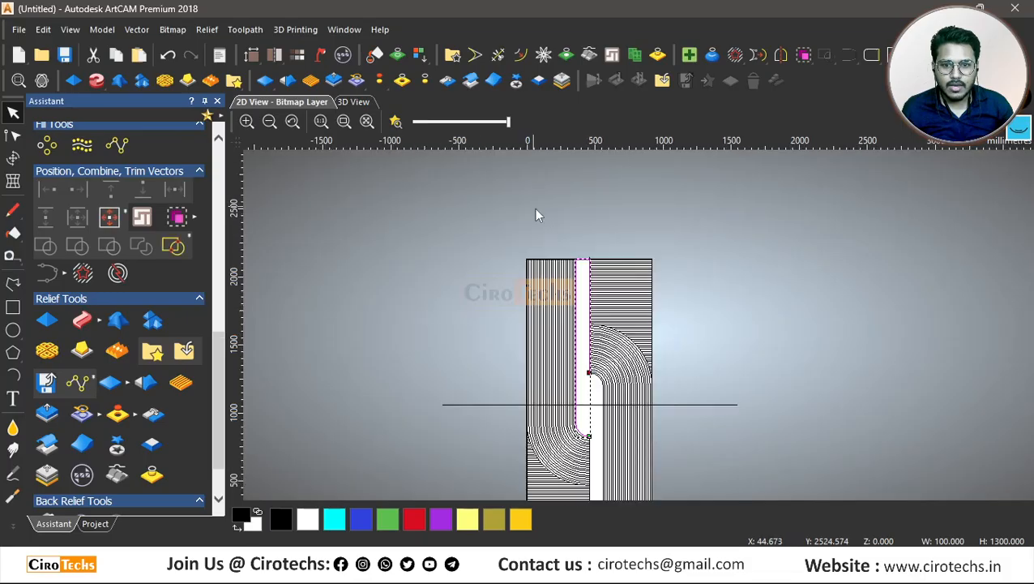
scroll(598, 365, "down", 1)
scroll(619, 457, "up", 1)
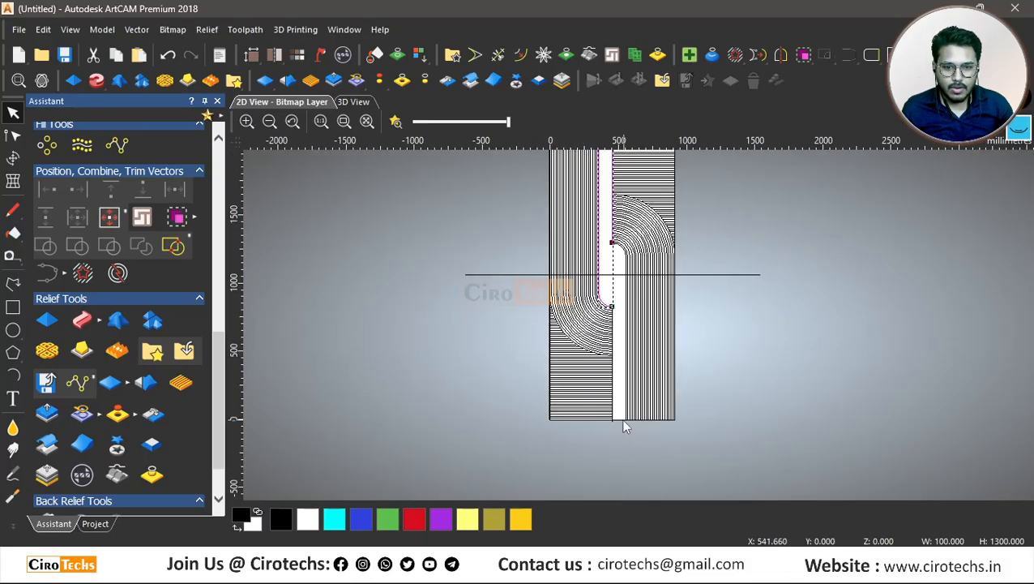
left_click(622, 419, "shift")
right_click(622, 420)
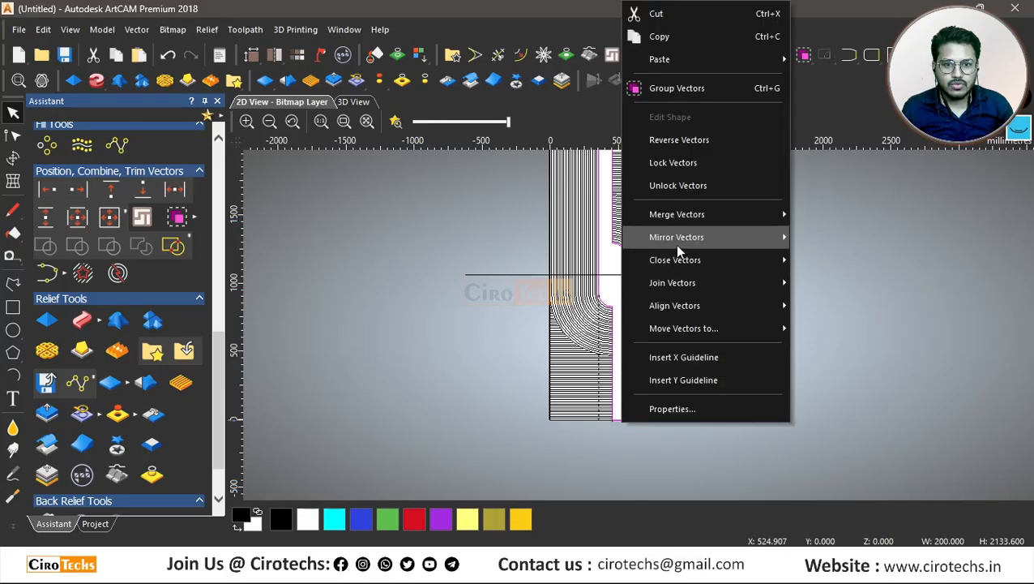
mouse_move(670, 284)
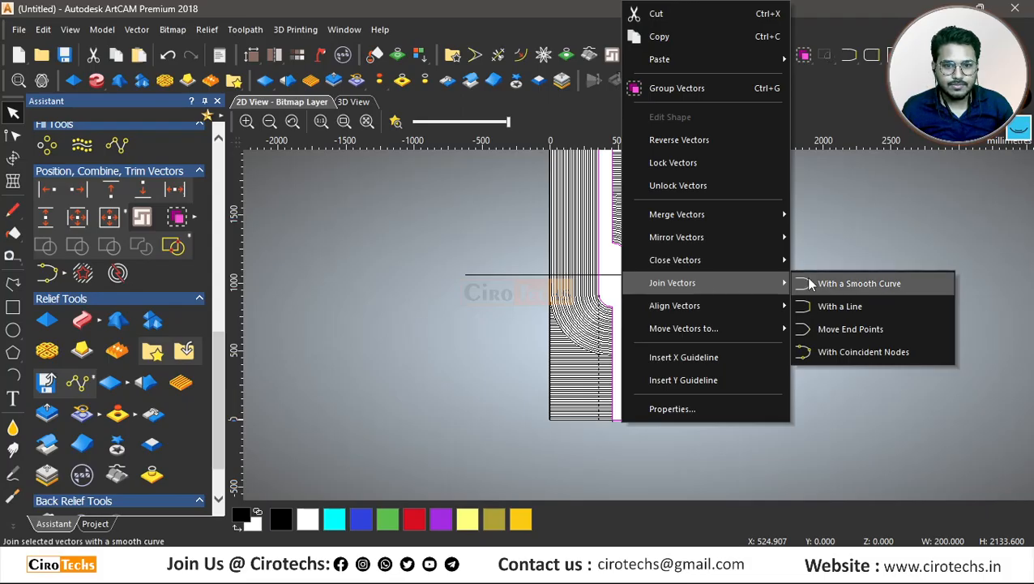
left_click(810, 284)
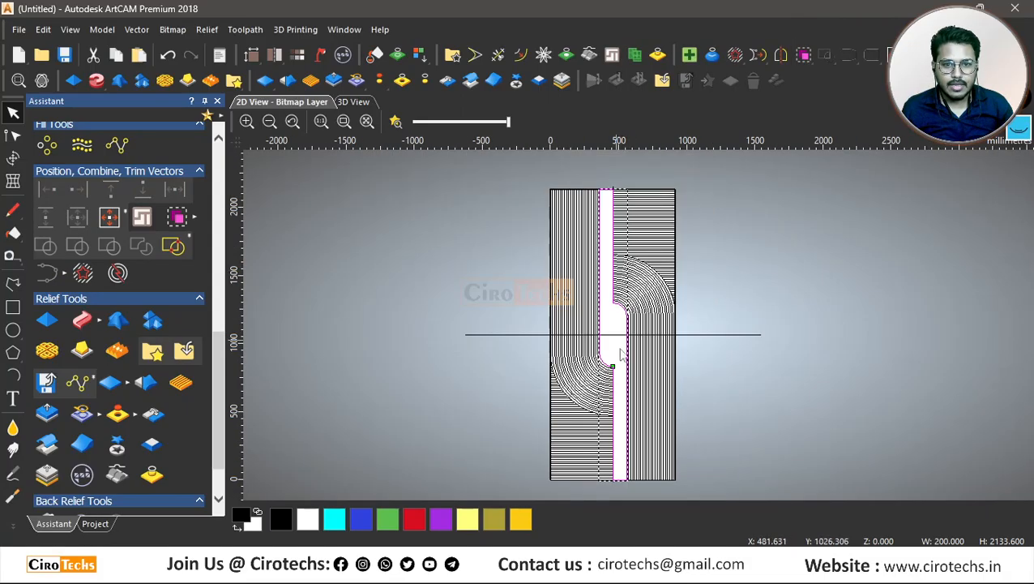
- Try moving the joined centre strip outline off the door, and undo the move
left_click_drag(622, 479, 779, 417)
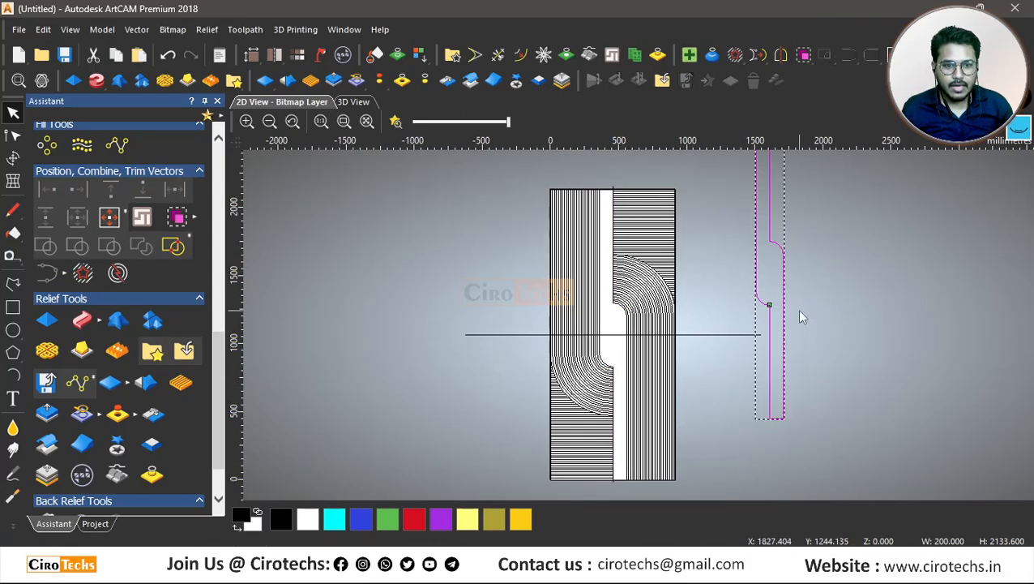
key("ctrl+z")
scroll(611, 379, "up", 5)
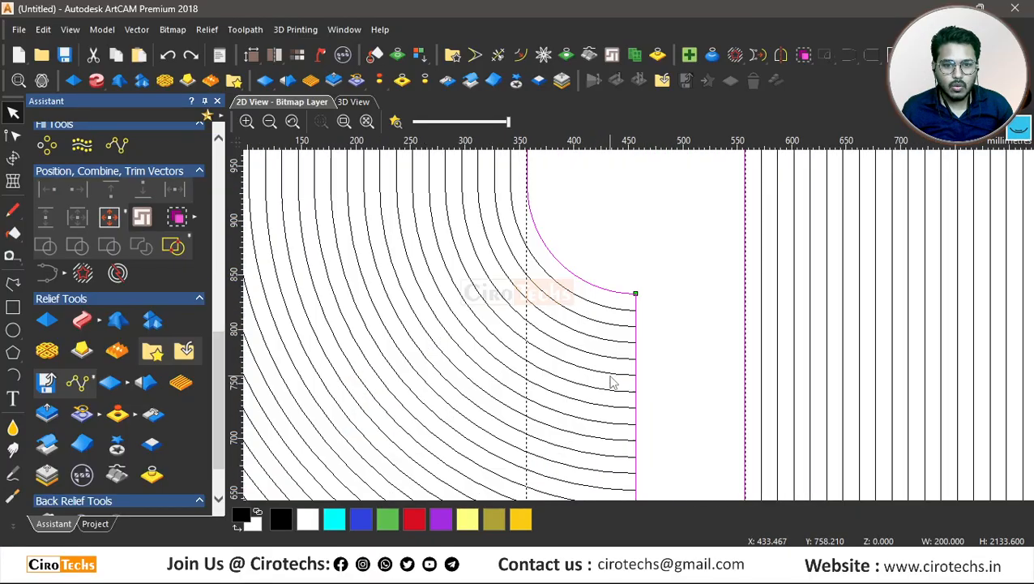
- Delete the leftover original outline of the upper rounded strip along the door's centreline
scroll(616, 272, "down", 4)
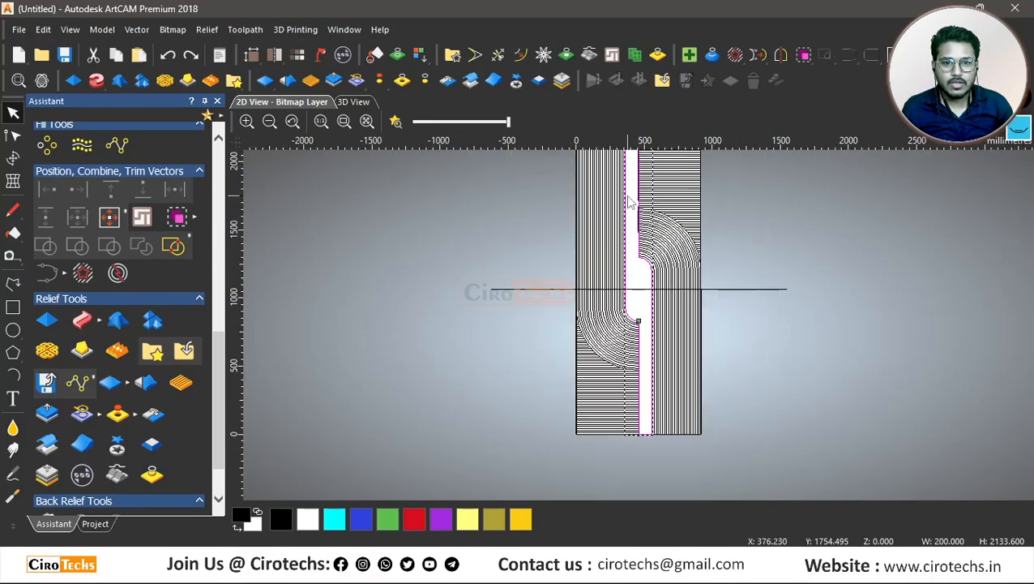
scroll(630, 189, "down", 1)
scroll(637, 341, "up", 6)
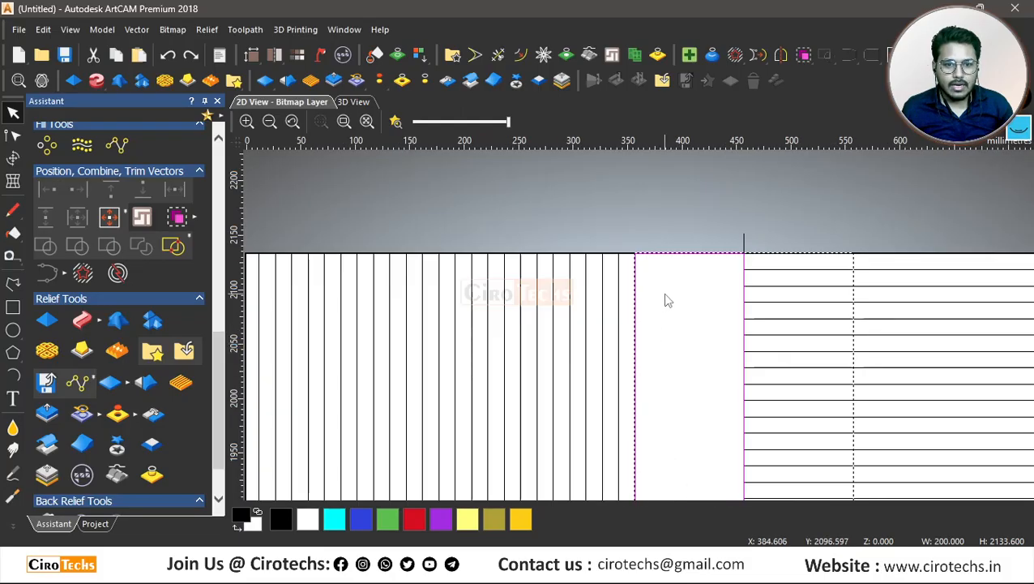
left_click_drag(657, 276, 629, 336)
scroll(642, 221, "down", 4)
scroll(641, 365, "down", 2)
scroll(649, 394, "up", 5)
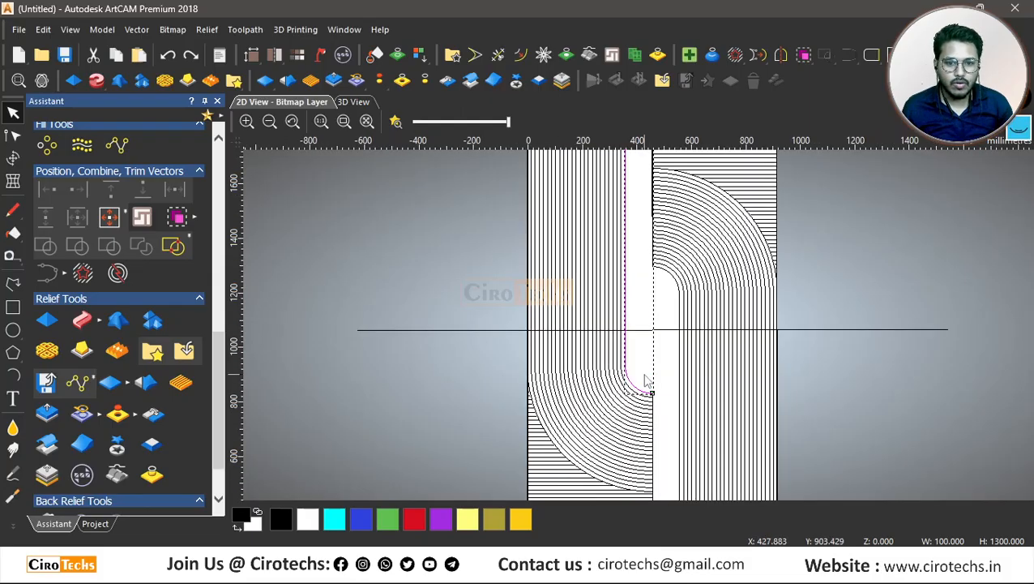
scroll(642, 369, "down", 3)
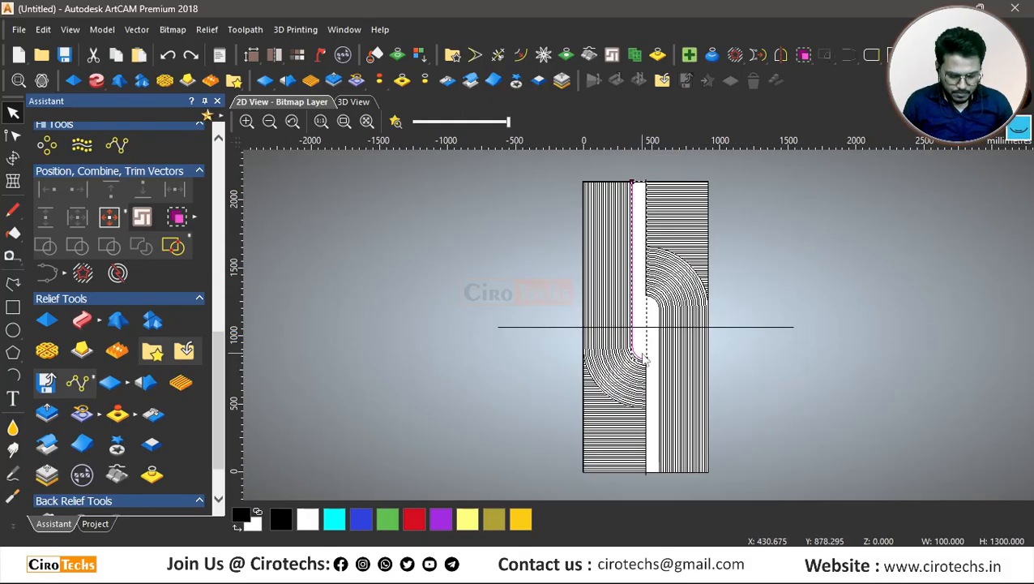
key("Delete")
scroll(659, 477, "up", 2)
scroll(641, 398, "down", 2)
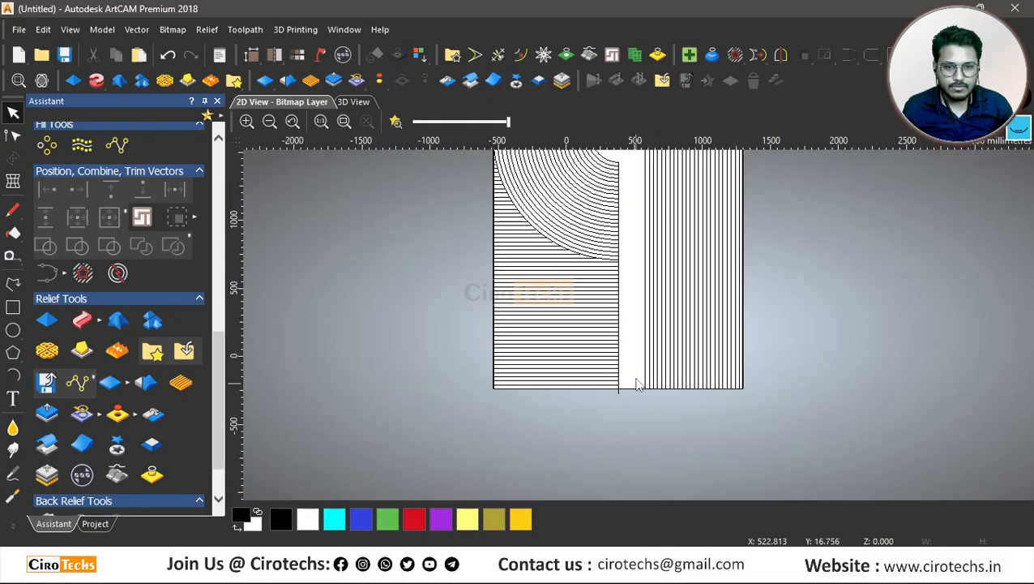
- Delete the leftover original outline of the lower rounded strip beneath the joined centre strip outline
scroll(637, 204, "up", 3)
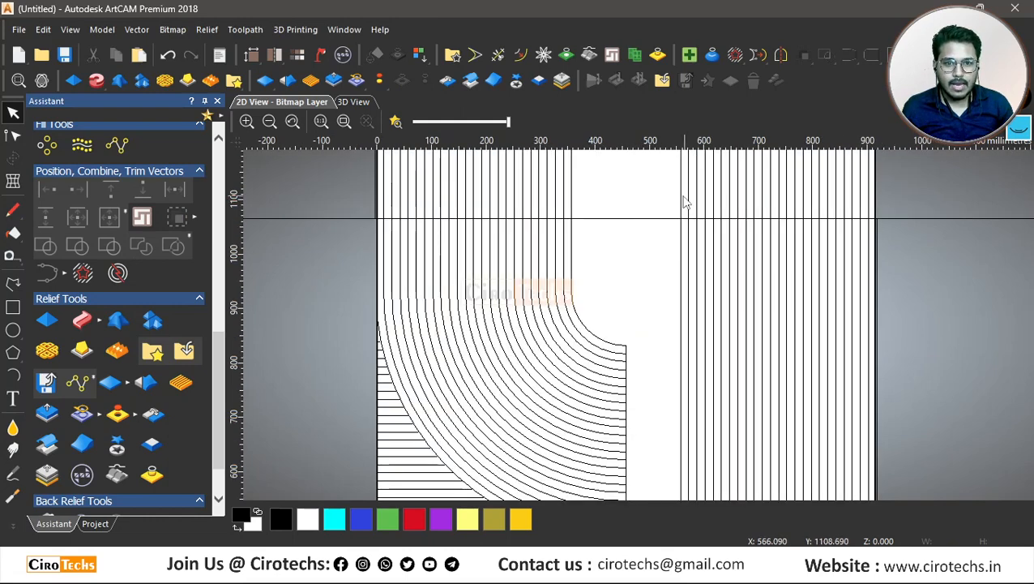
left_click(667, 207)
scroll(666, 208, "down", 3)
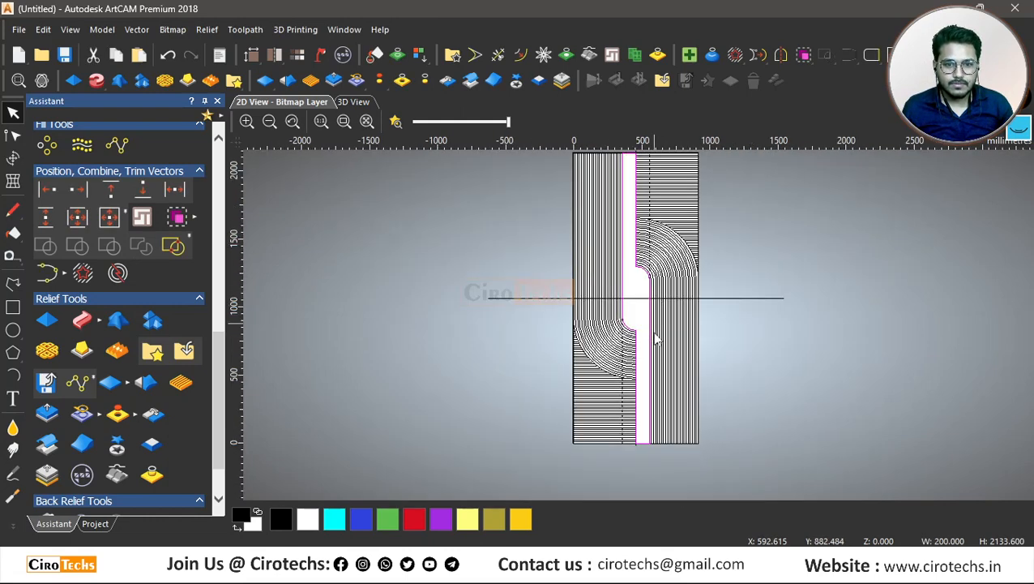
left_click(633, 436)
scroll(659, 287, "down", 2)
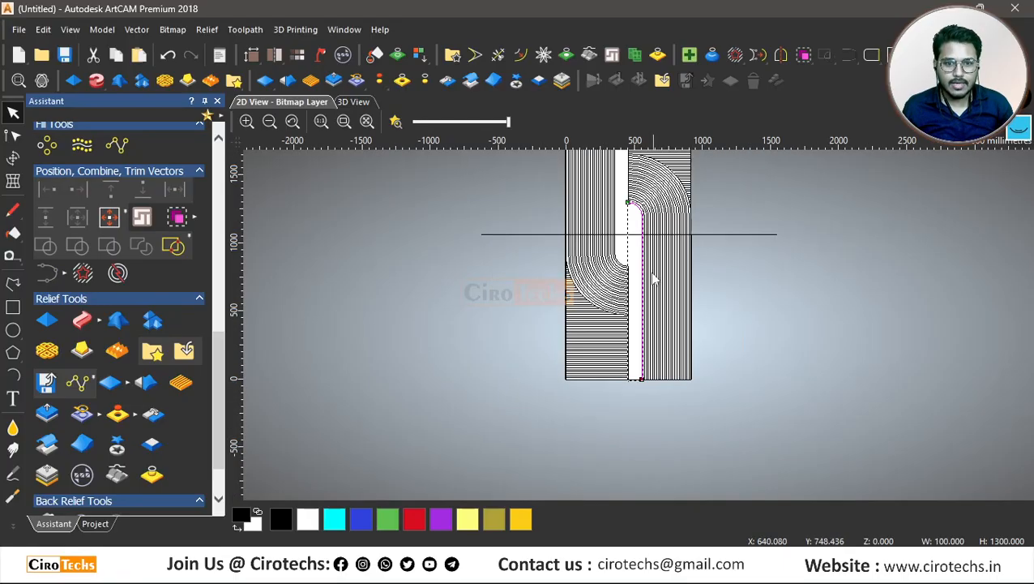
left_click(655, 246)
scroll(652, 250, "down", 1)
scroll(639, 256, "up", 1)
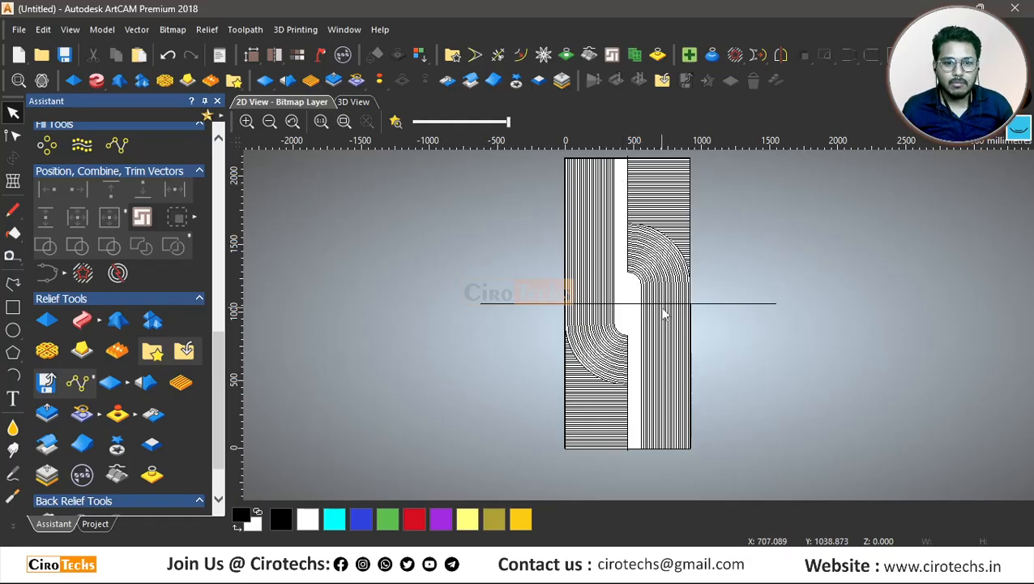
- Group all groove lines on both sides of the centre strip, leaving the strip outline out of the group
mouse_move(548, 154)
left_mouse_down()
mouse_move(624, 334)
mouse_move(634, 455)
left_mouse_up()
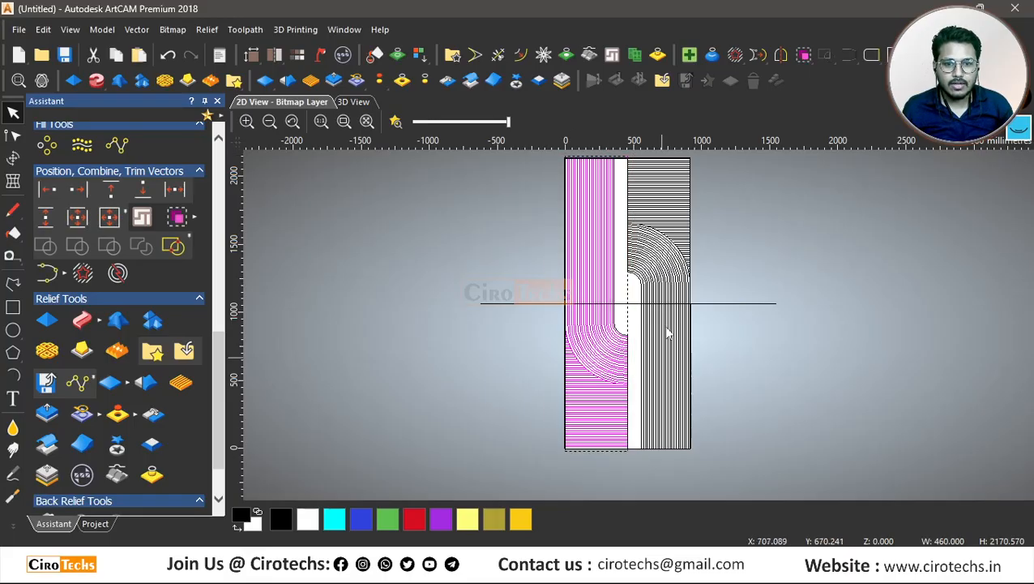
scroll(649, 240, "down", 2)
scroll(631, 241, "up", 2)
scroll(631, 242, "down", 2)
left_click_drag(622, 269, 677, 446, "shift")
scroll(635, 323, "up", 2)
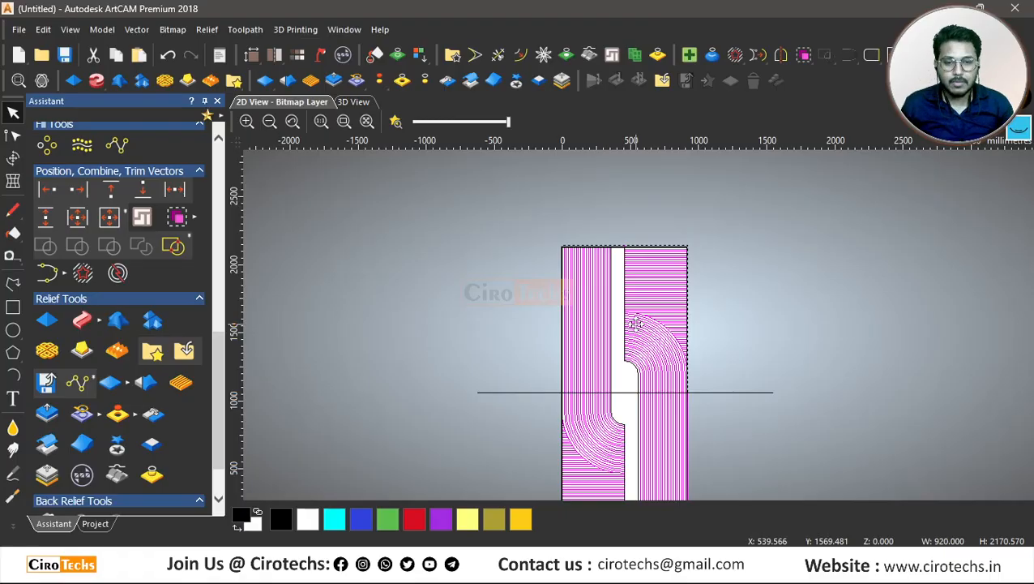
scroll(637, 324, "down", 2)
left_click(718, 325)
- Start a 2D Area Clearance toolpath on the joined centre strip outline with a finish depth of 3 mm
scroll(655, 340, "up", 2)
scroll(616, 253, "up", 2)
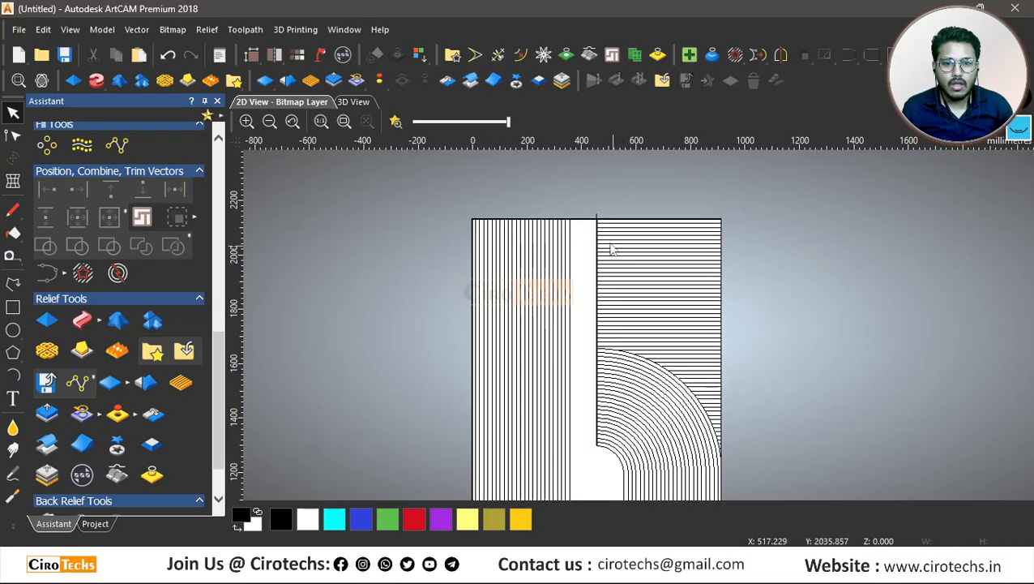
left_click(585, 219)
scroll(580, 227, "down", 2)
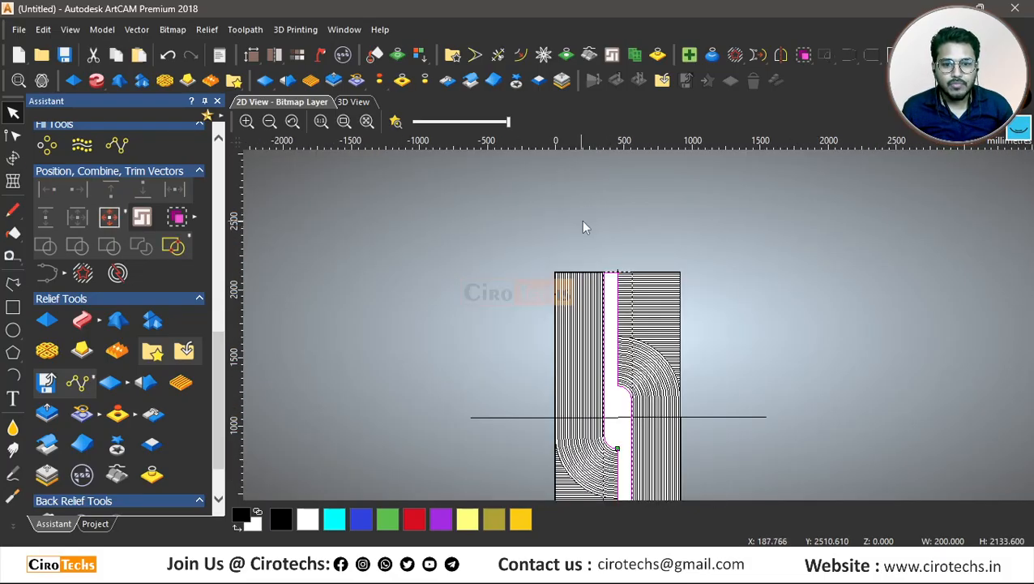
scroll(616, 308, "down", 2)
scroll(641, 421, "up", 2)
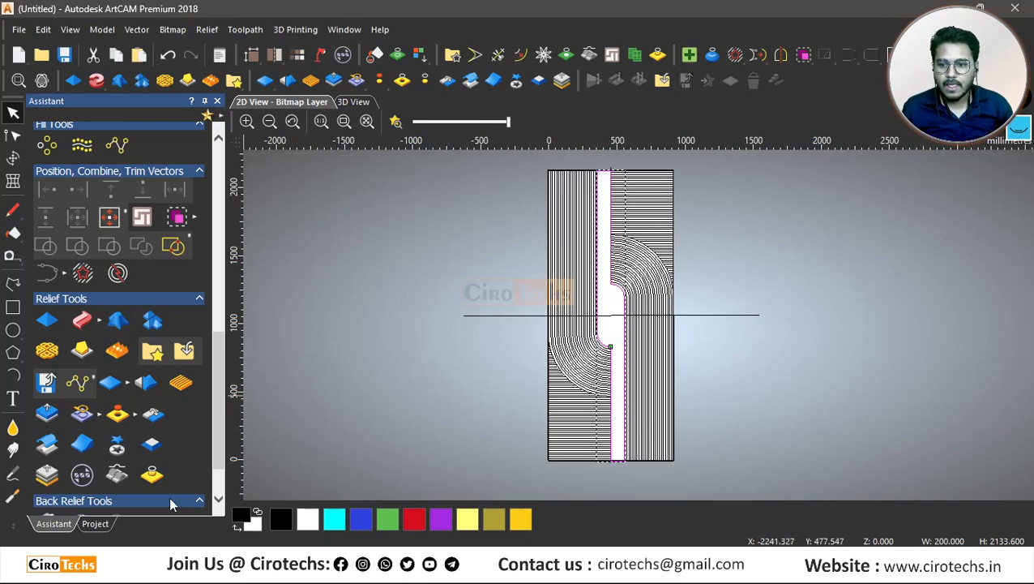
mouse_move(218, 358)
left_mouse_down()
mouse_move(218, 335)
mouse_move(212, 373)
left_mouse_up()
left_click(95, 524)
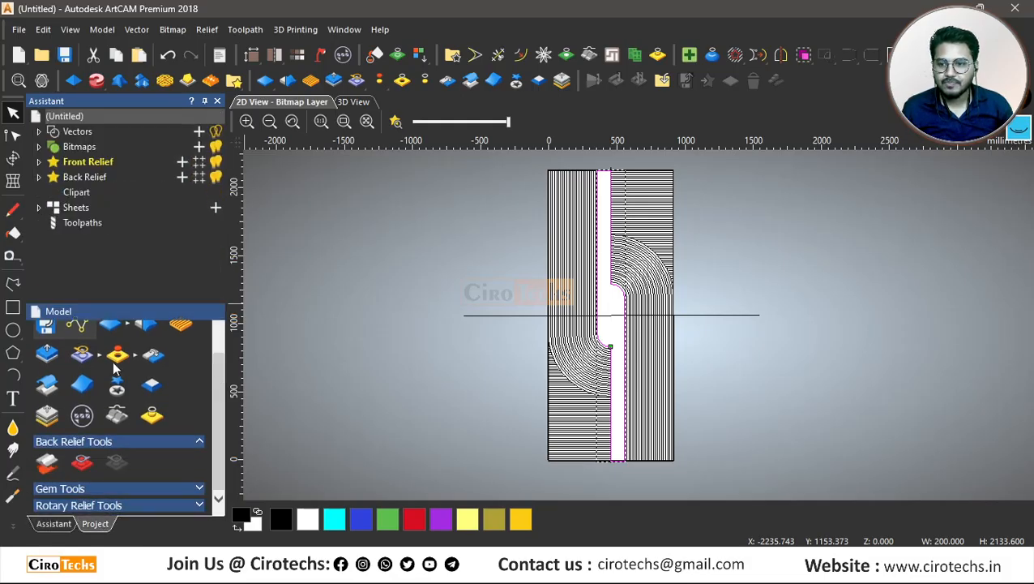
left_click(79, 222)
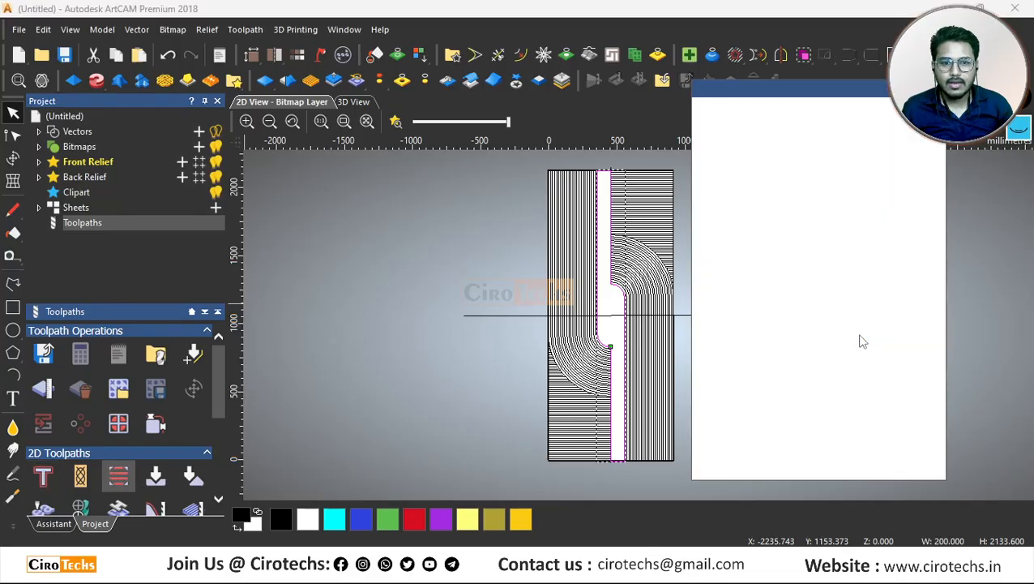
left_click(861, 208)
left_click_drag(850, 209, 835, 214)
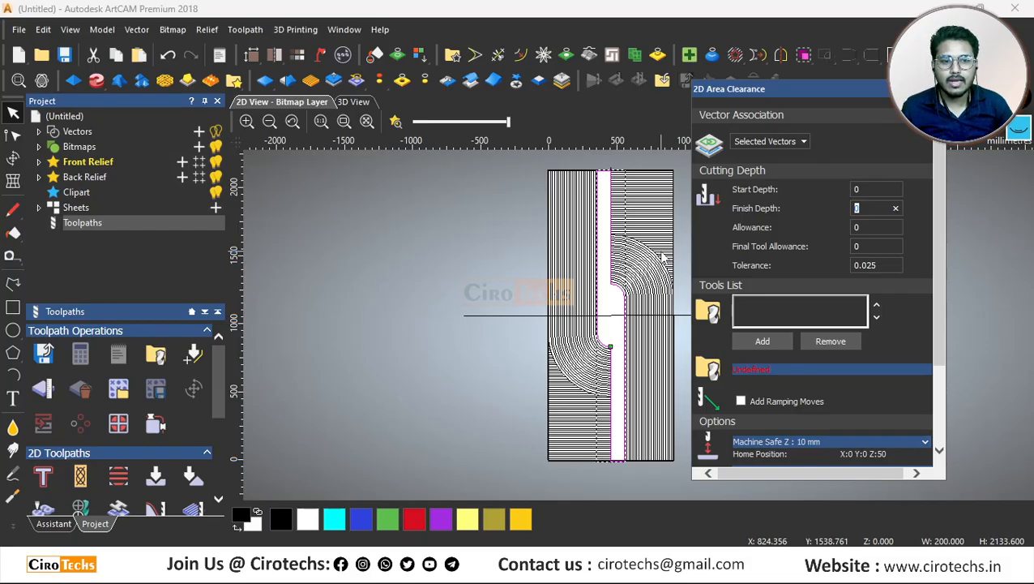
type("3")
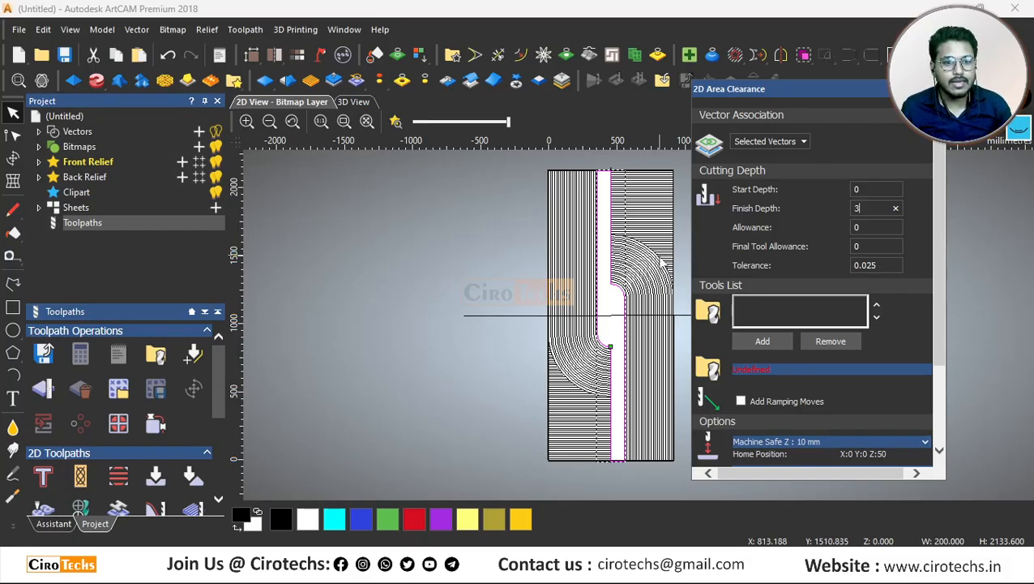
- Add the steel End Mill 6 mm to the area clearance tool list and review its cutting parameters
left_click(766, 341)
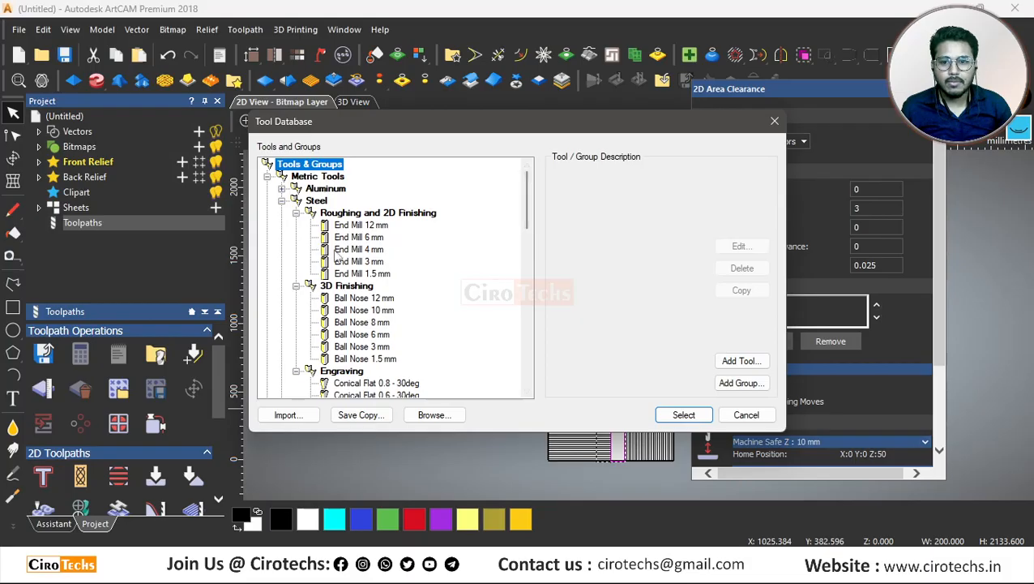
left_click(360, 237)
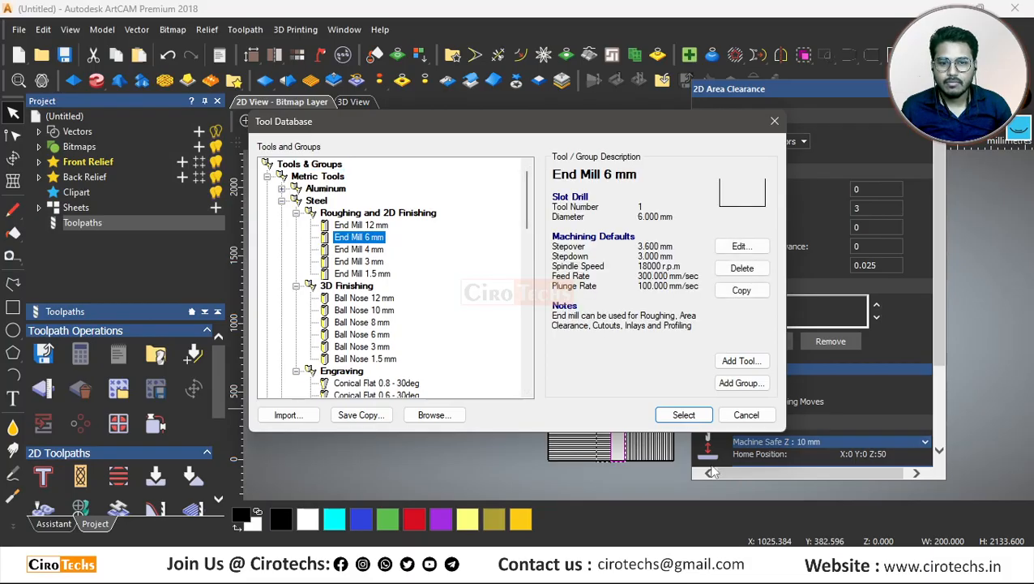
left_click(691, 419)
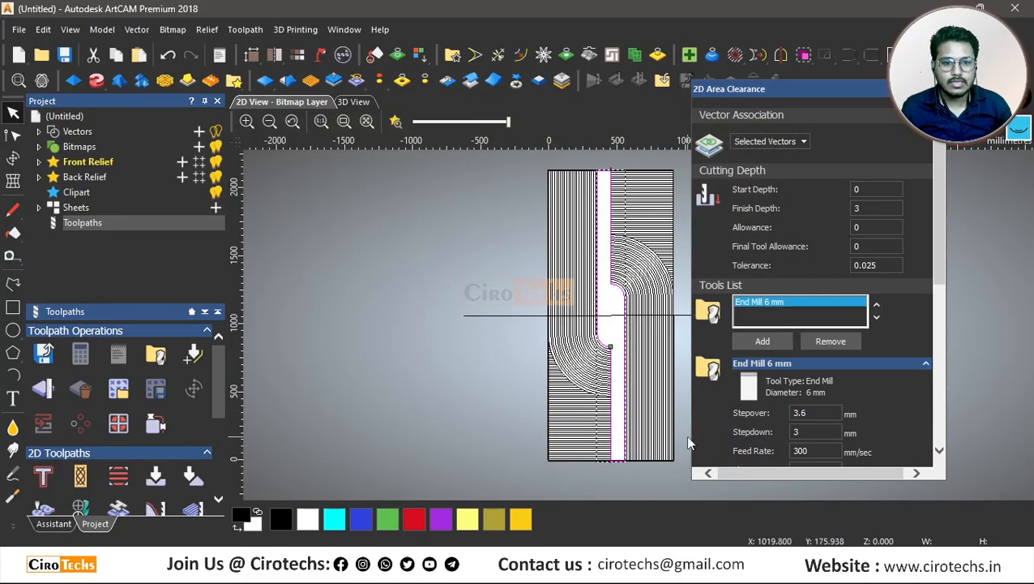
scroll(785, 363, "down", 3)
double_click(801, 301)
scroll(805, 354, "down", 2)
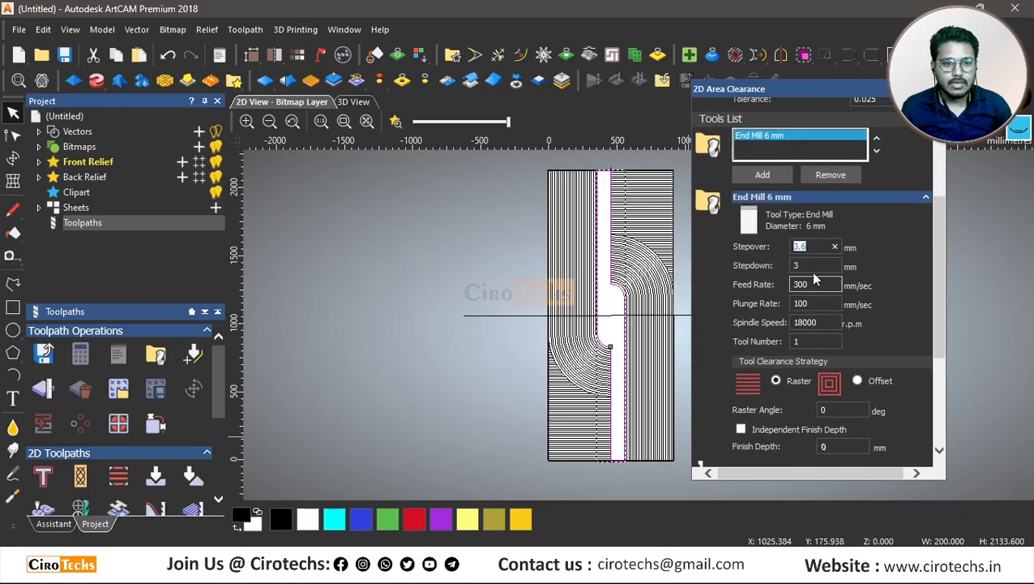
scroll(804, 349, "down", 2)
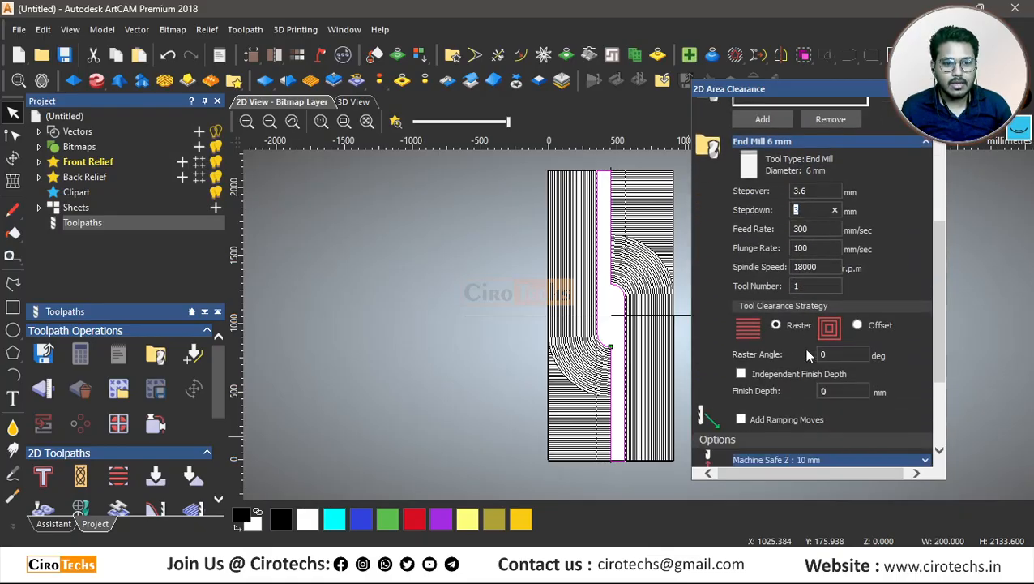
left_click(815, 267)
scroll(817, 267, "up", 6)
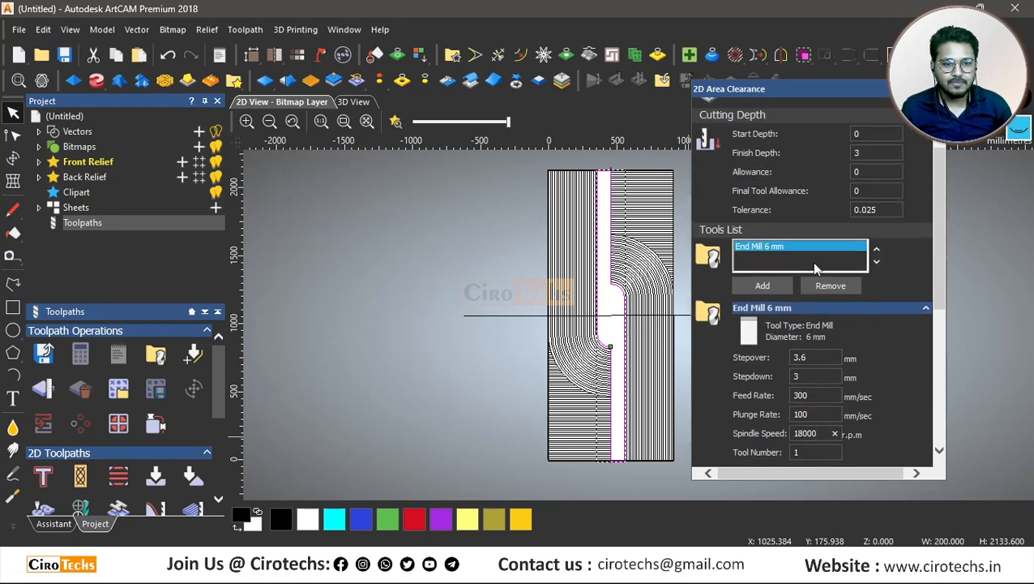
- Set the material thickness to 18 mm in the area clearance material setup
left_click_drag(936, 250, 933, 380)
left_click(898, 373)
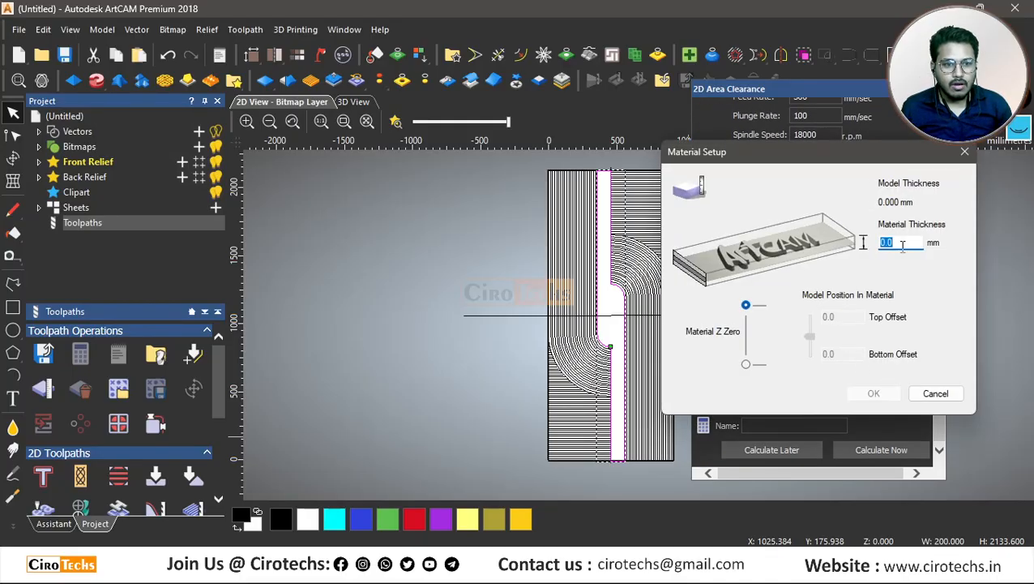
type("18")
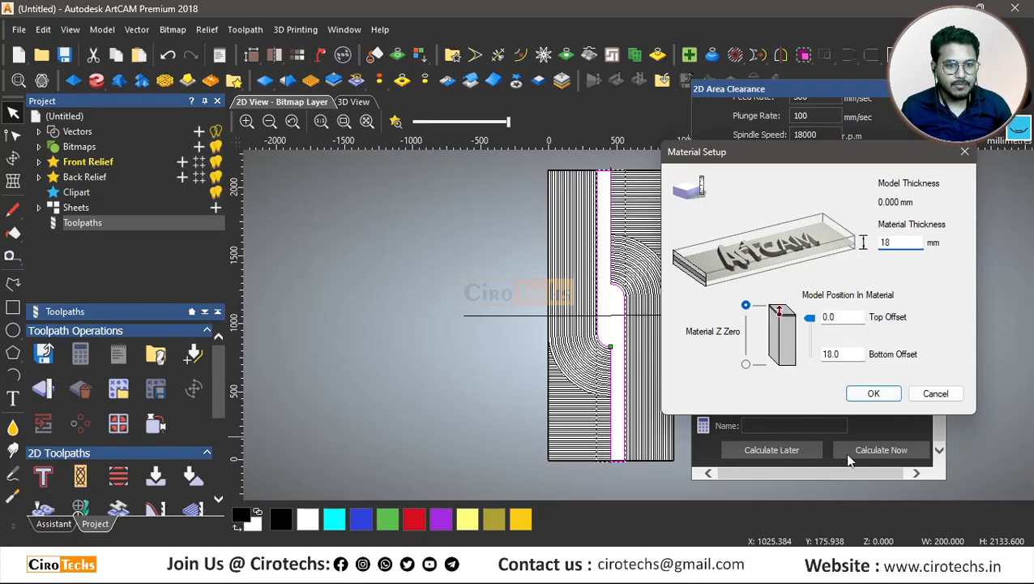
left_click(874, 393)
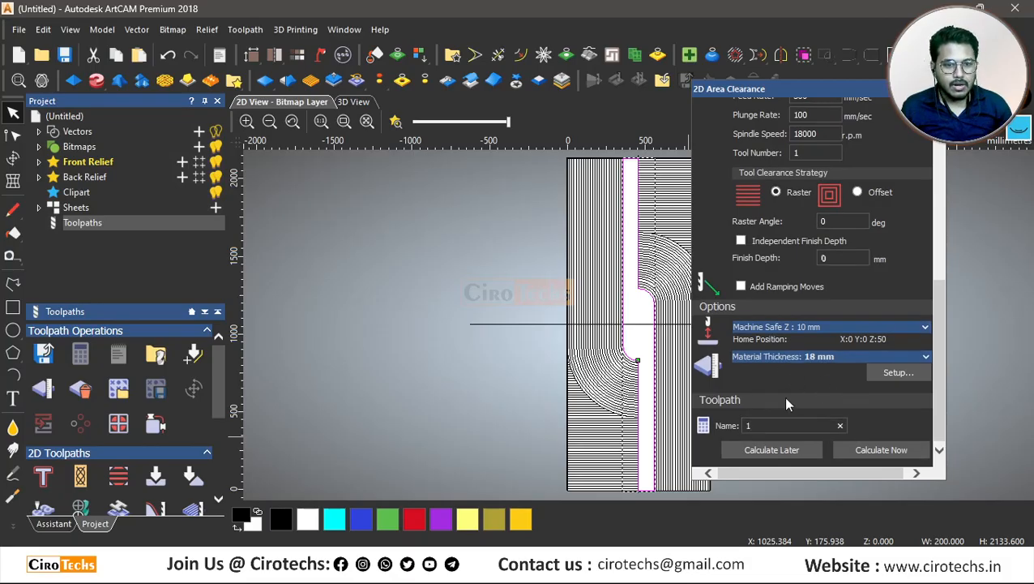
- Name the area clearance toolpath 1 and calculate it for the centre strip
scroll(786, 381, "up", 6)
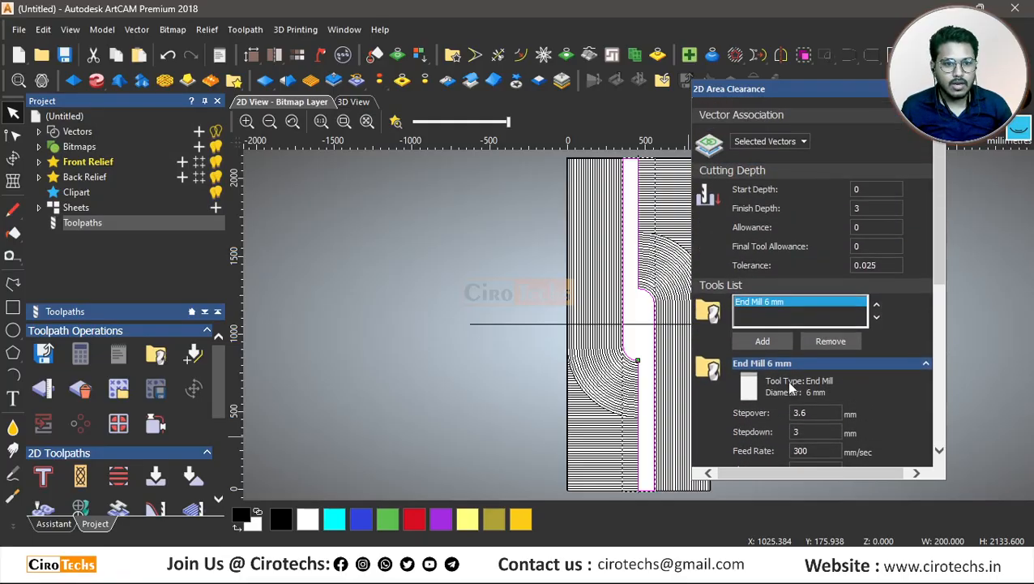
scroll(787, 381, "down", 6)
left_click(895, 450)
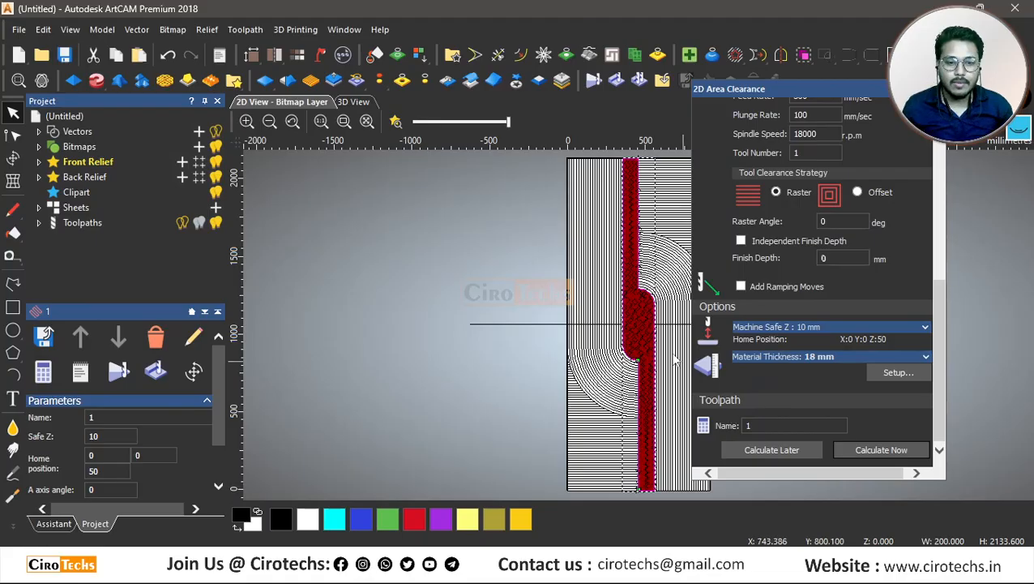
scroll(640, 319, "up", 4)
scroll(519, 307, "down", 2)
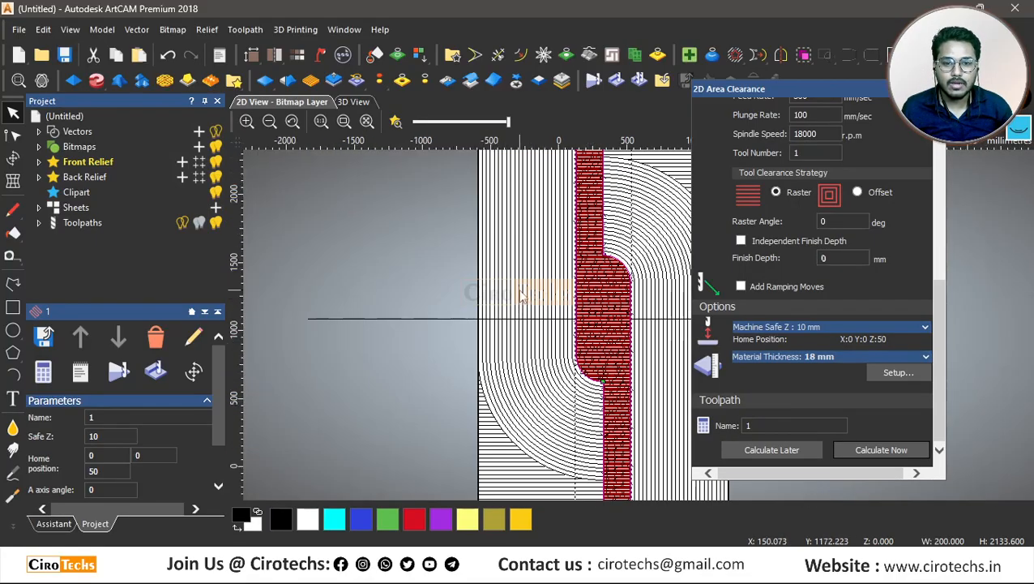
scroll(520, 306, "down", 2)
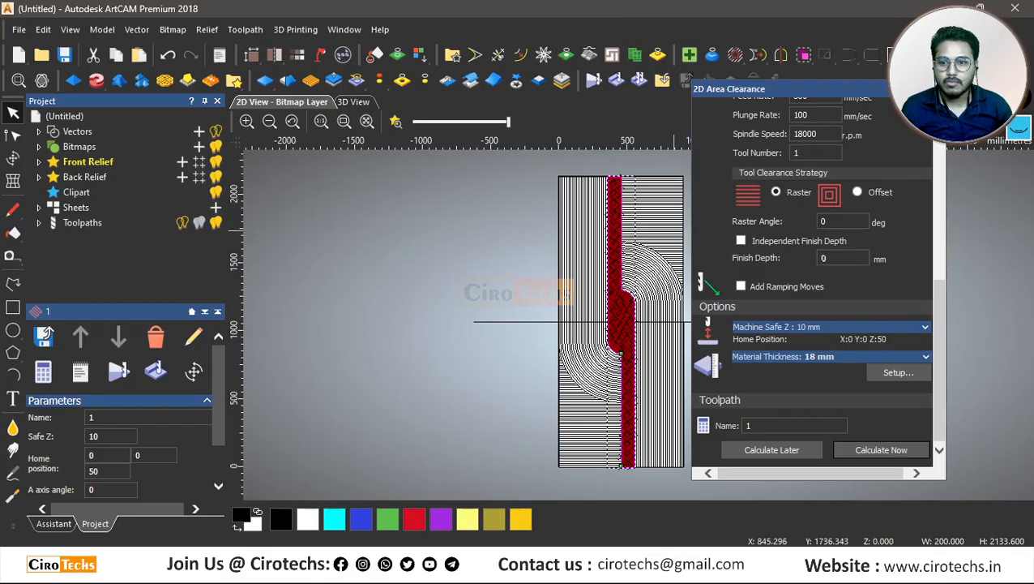
- Hide the toolpath in the 2D view and select the grouped groove lines together with the centre strip outline
left_click(184, 223)
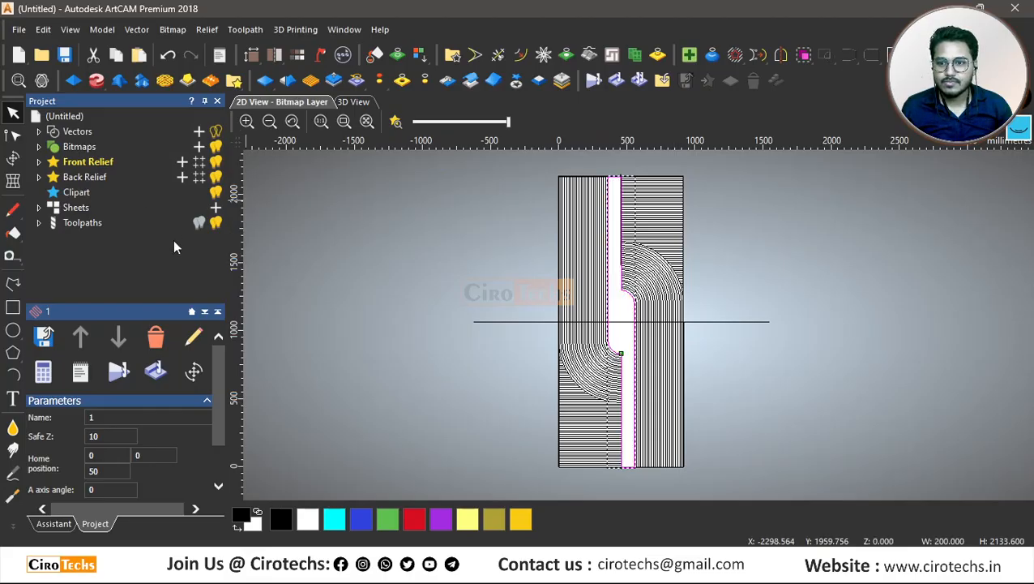
left_click(582, 220)
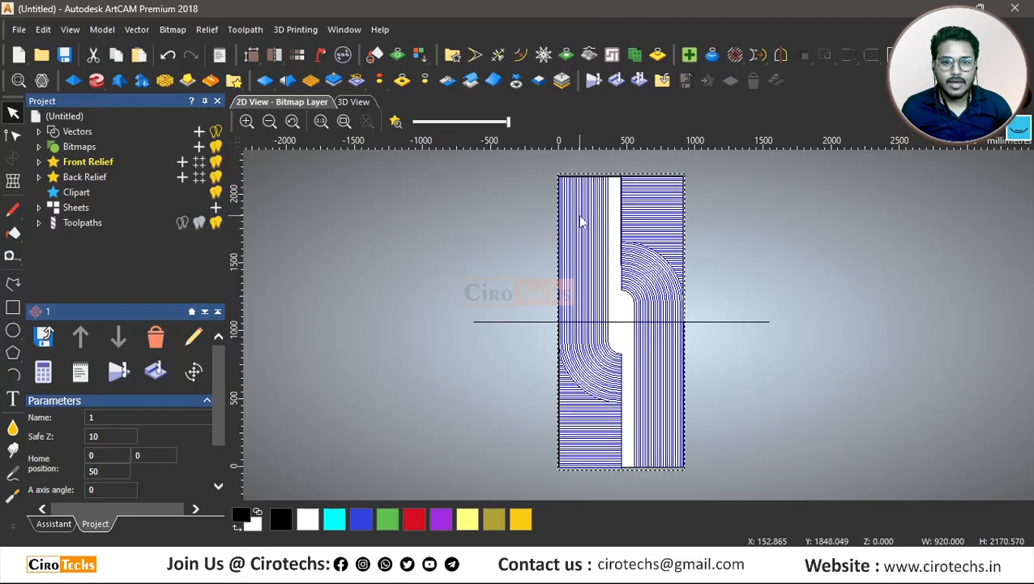
scroll(605, 215, "up", 2)
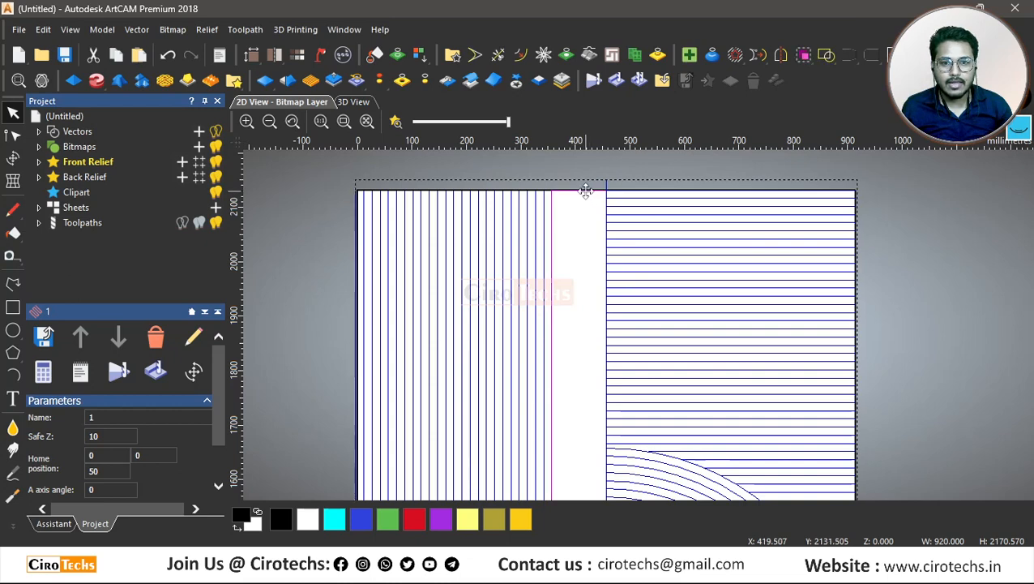
scroll(584, 195, "down", 4)
scroll(640, 243, "down", 2)
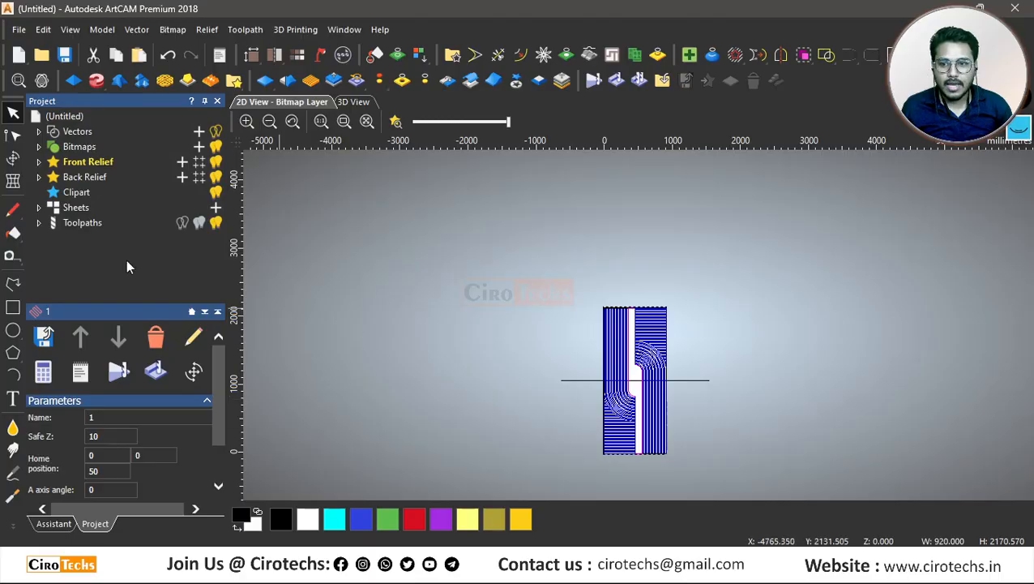
- Start a profile toolpath for the selected vectors and set the profile type to Along
left_click(86, 226)
scroll(81, 390, "down", 2)
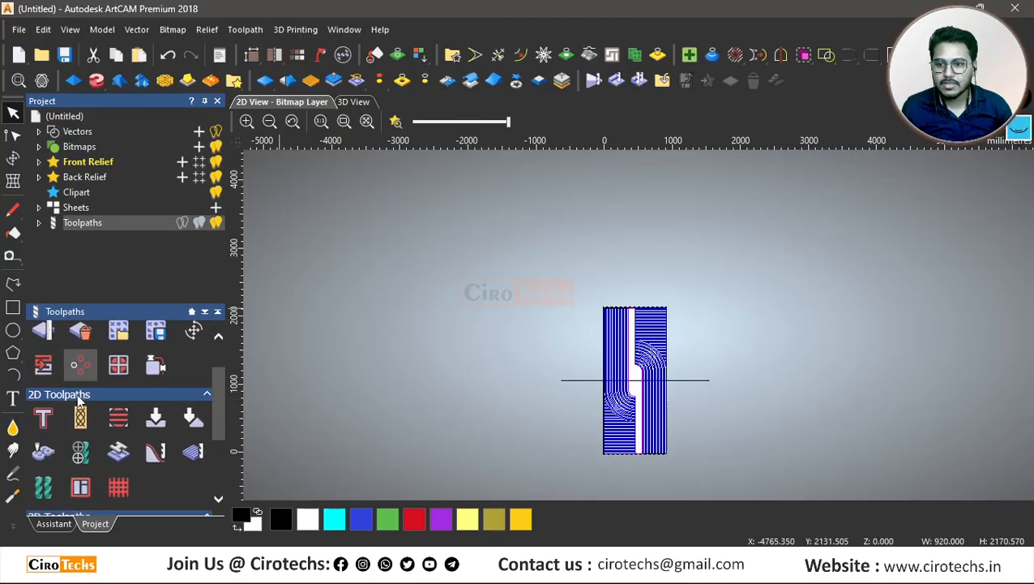
left_click(44, 420)
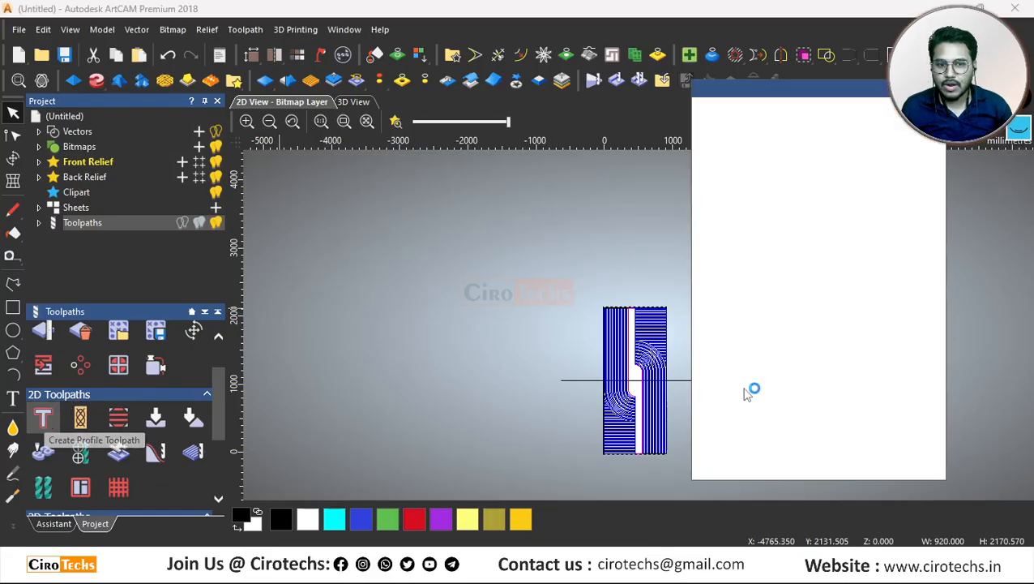
left_click(778, 144)
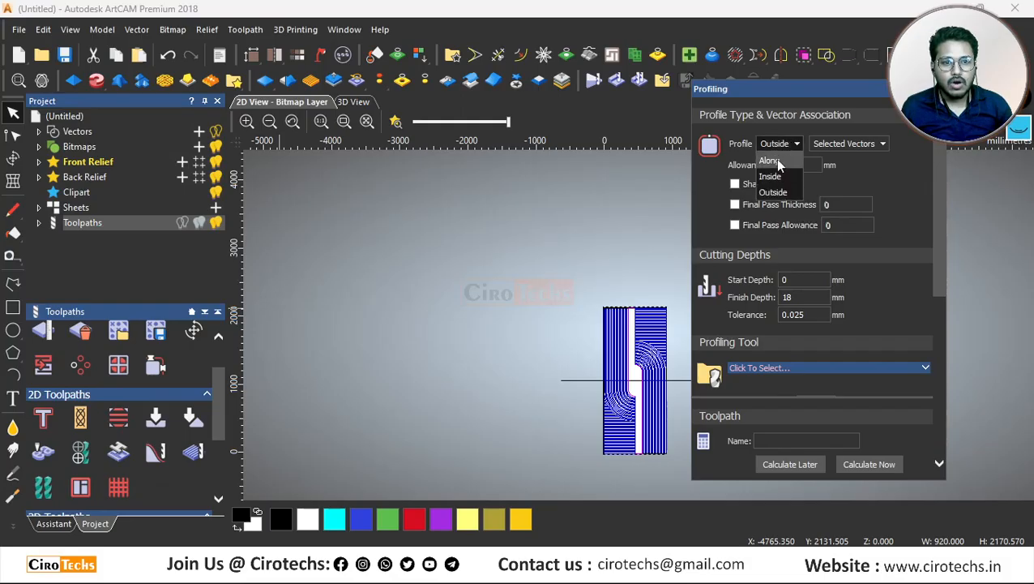
left_click(778, 165)
scroll(661, 375, "up", 2)
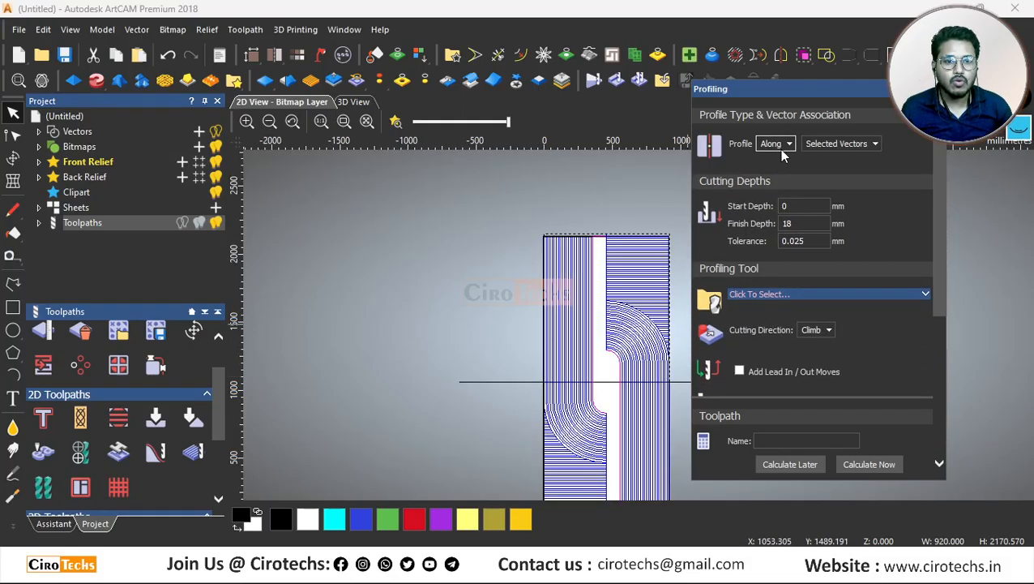
- Set the finish depth of the profile toolpath to 7.5 mm
scroll(798, 187, "down", 2)
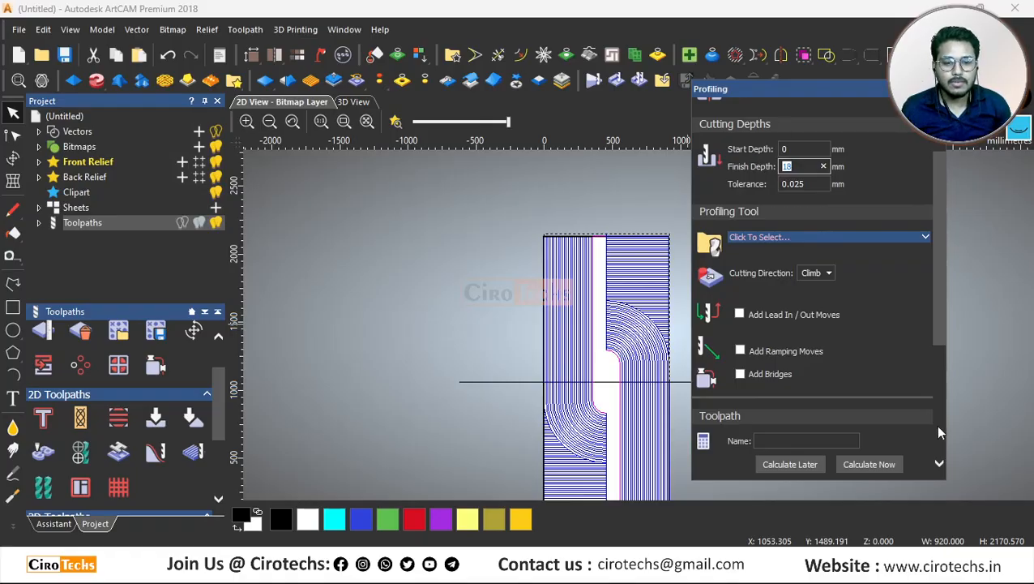
mouse_move(649, 565)
left_click(713, 509)
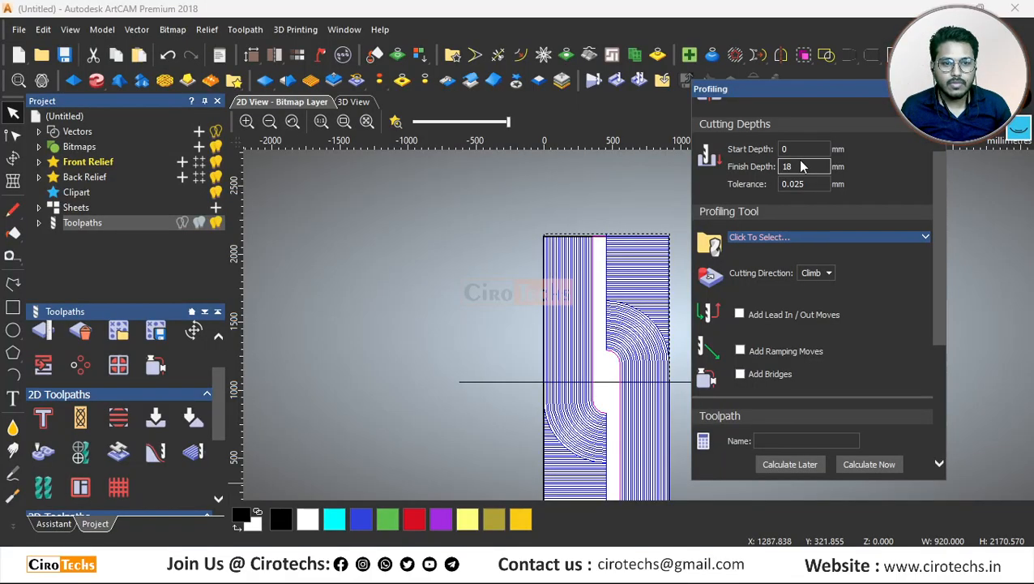
double_click(794, 166)
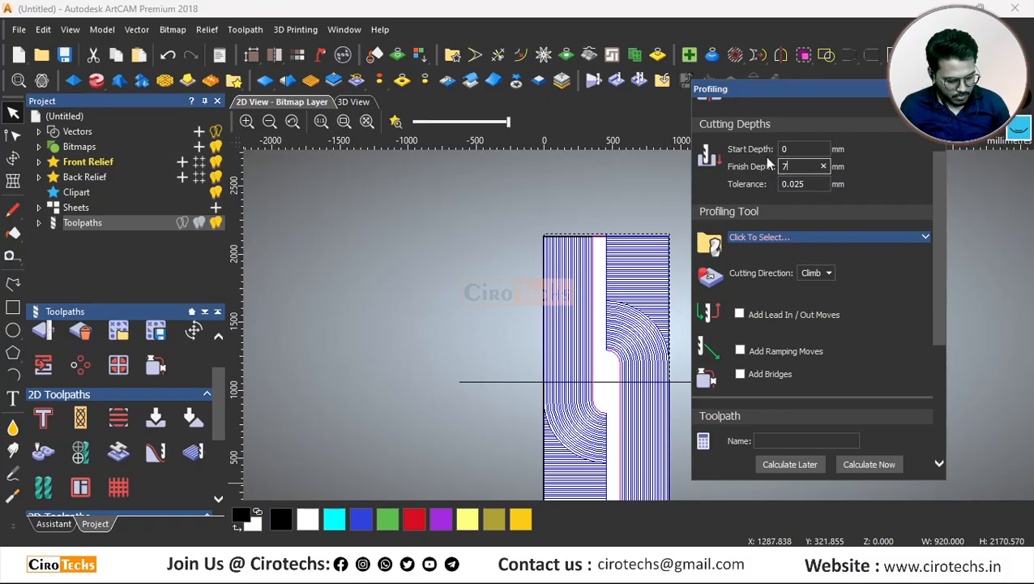
- Find Veining Tool 14mm among the wood or plastic Raised Panel tools of the tool database and select it
left_click(839, 236)
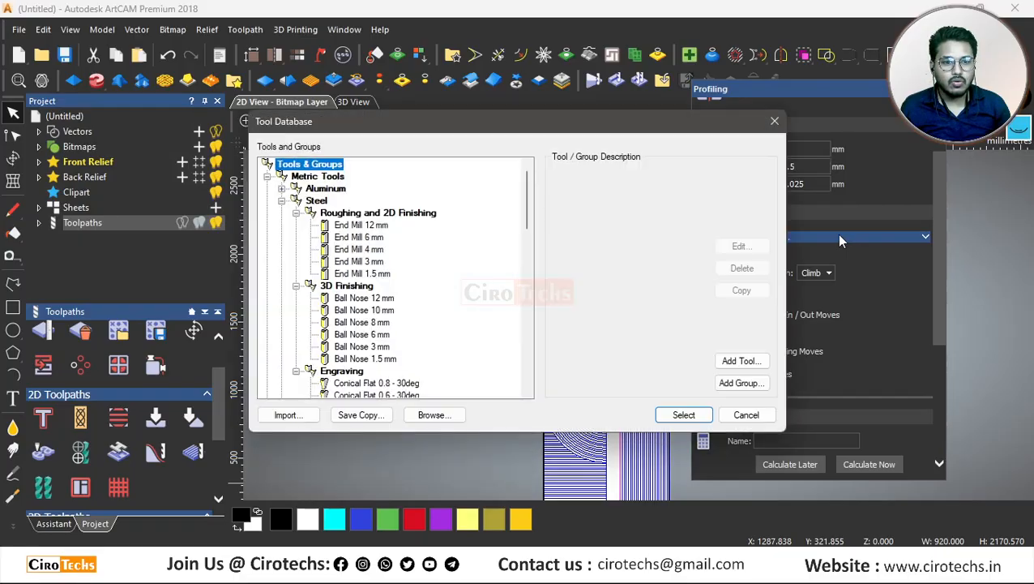
scroll(419, 322, "down", 10)
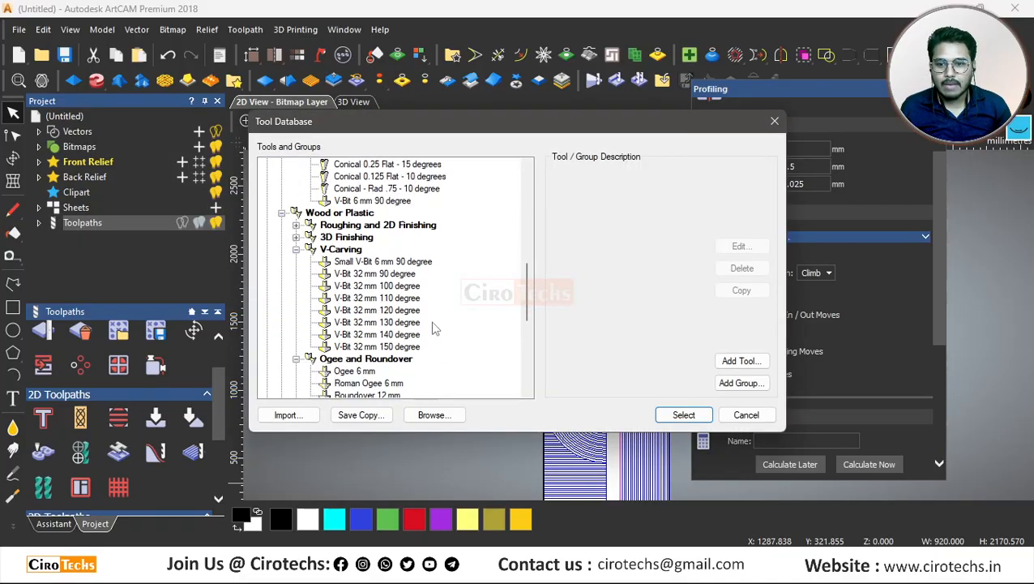
scroll(432, 327, "down", 6)
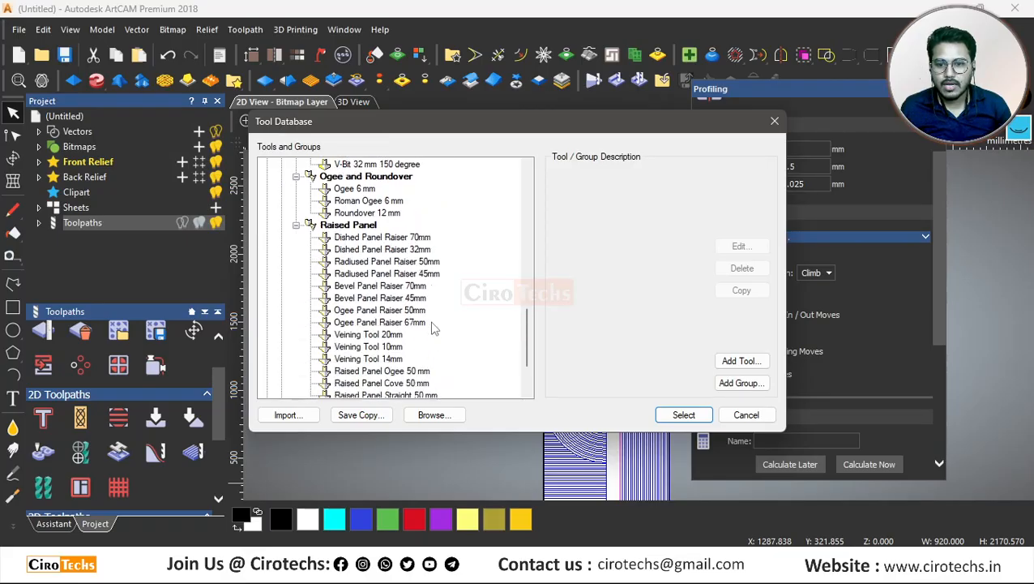
left_click(388, 300)
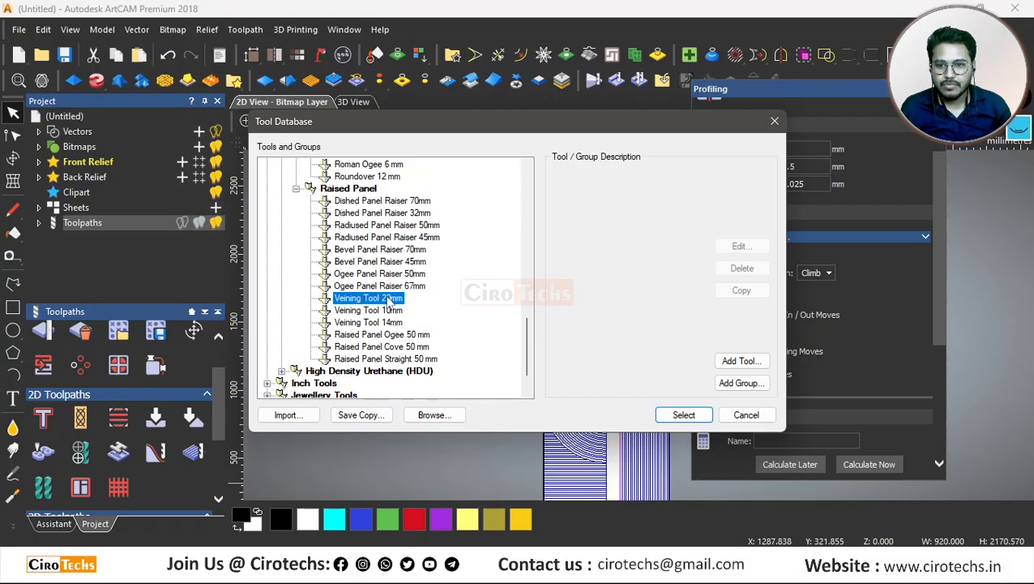
left_click(390, 322)
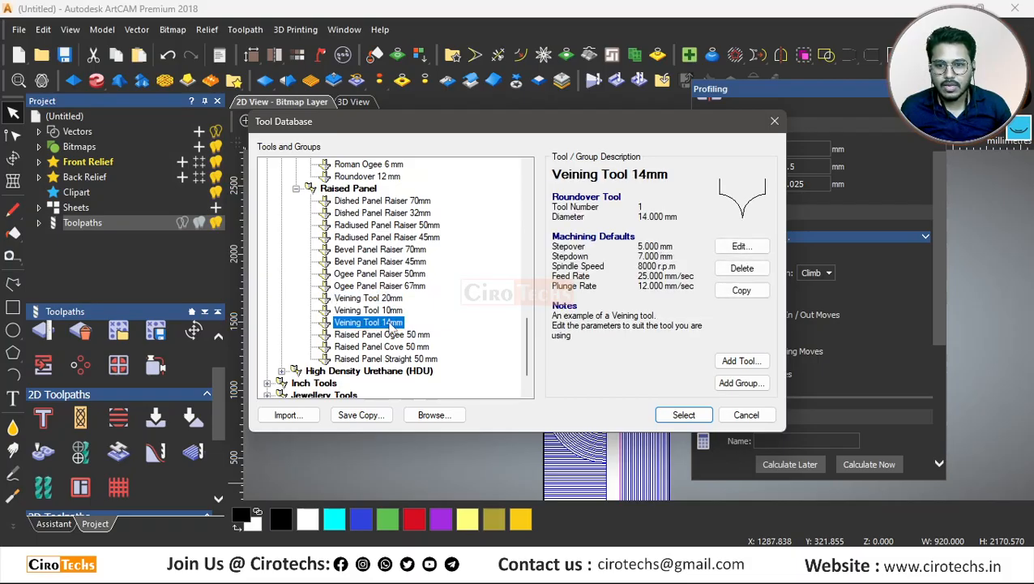
- Edit the 14 mm veining tool: rename it Veining Tool 15mm, with diameter 15 mm and arc radius 7.5 mm
left_click(740, 246)
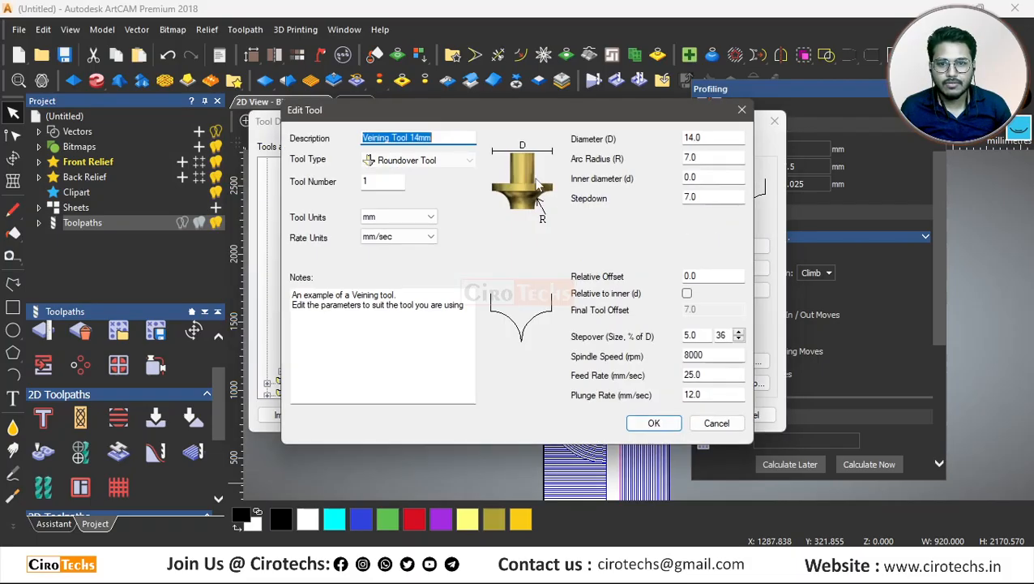
left_click(416, 137)
double_click(416, 137)
left_click(420, 136)
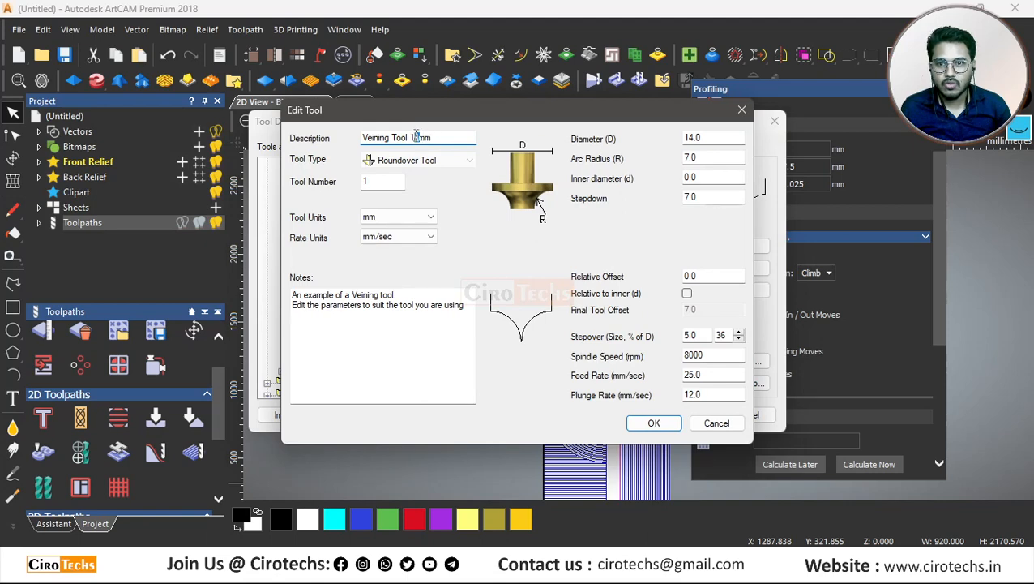
double_click(704, 137)
type("15")
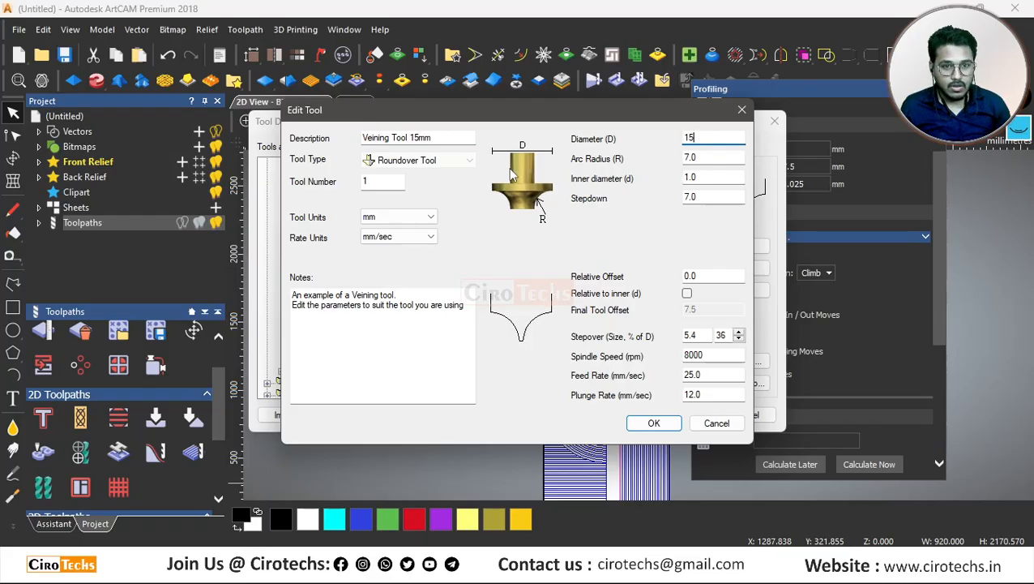
left_click(693, 159)
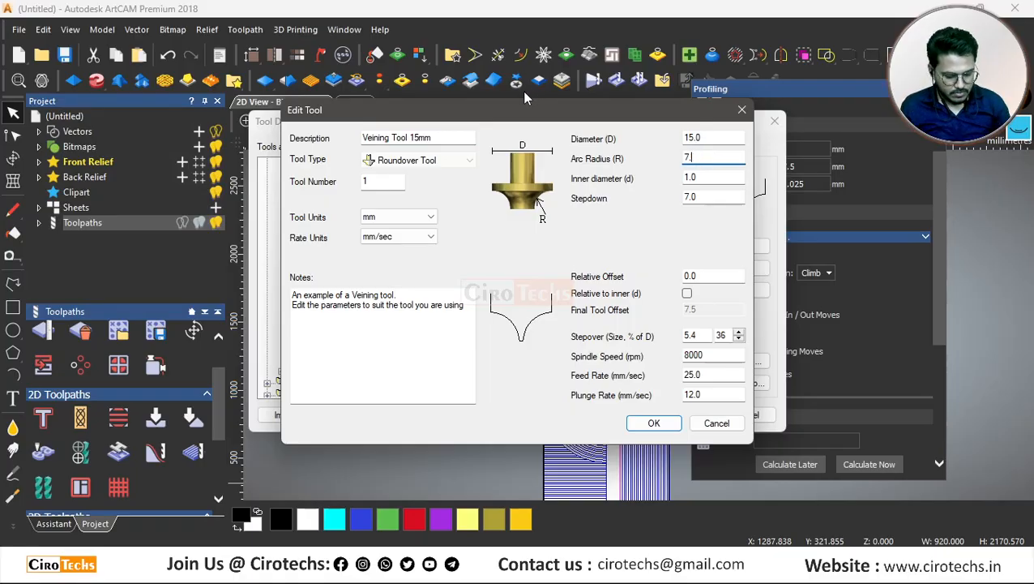
type(".5")
left_click(718, 200)
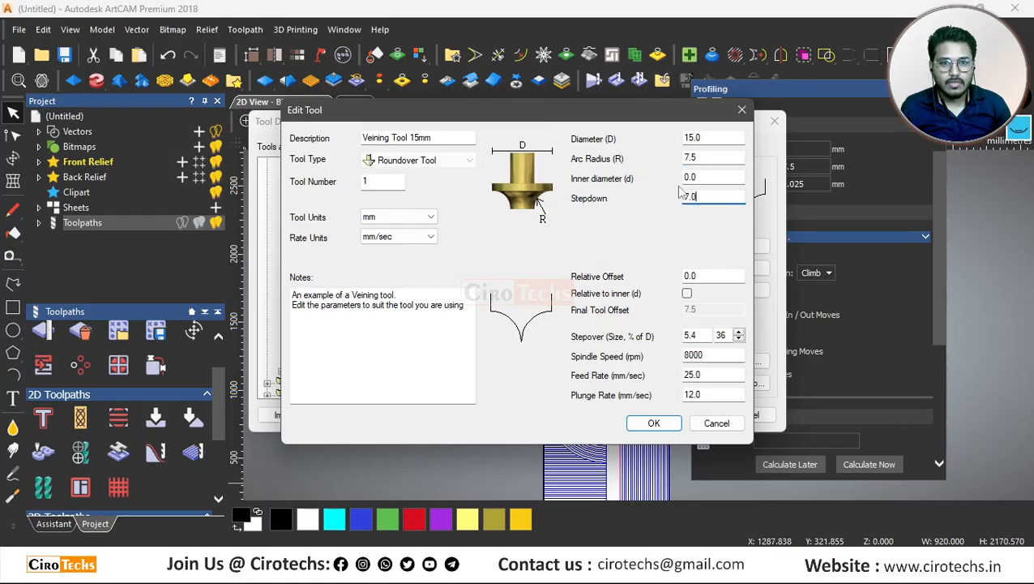
- Set the veining tool's spindle speed to 18000 rpm, feed rate to 300 mm/sec and plunge rate to 100 mm/sec
double_click(717, 357)
type("180")
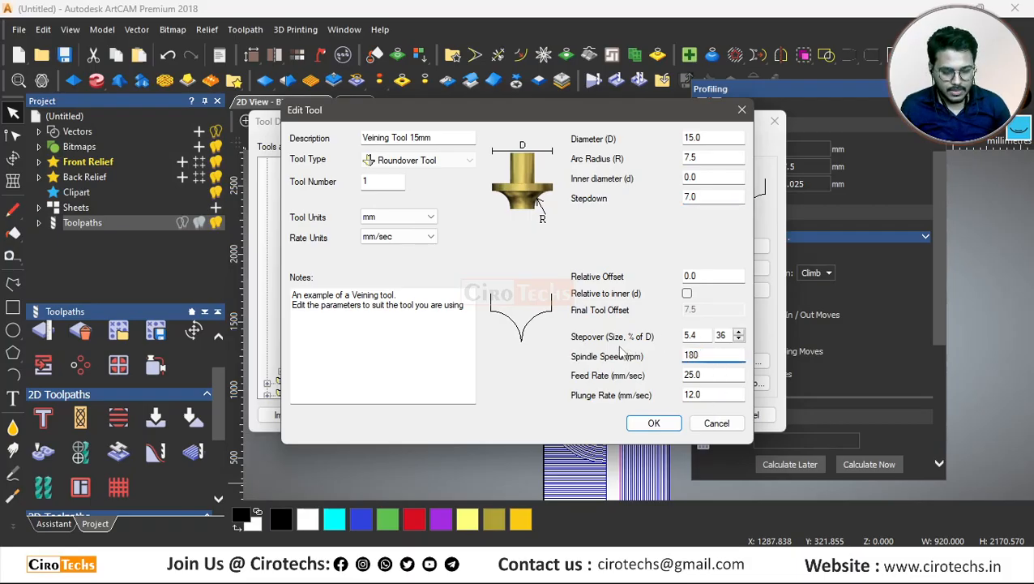
left_click_drag(715, 357, 689, 355)
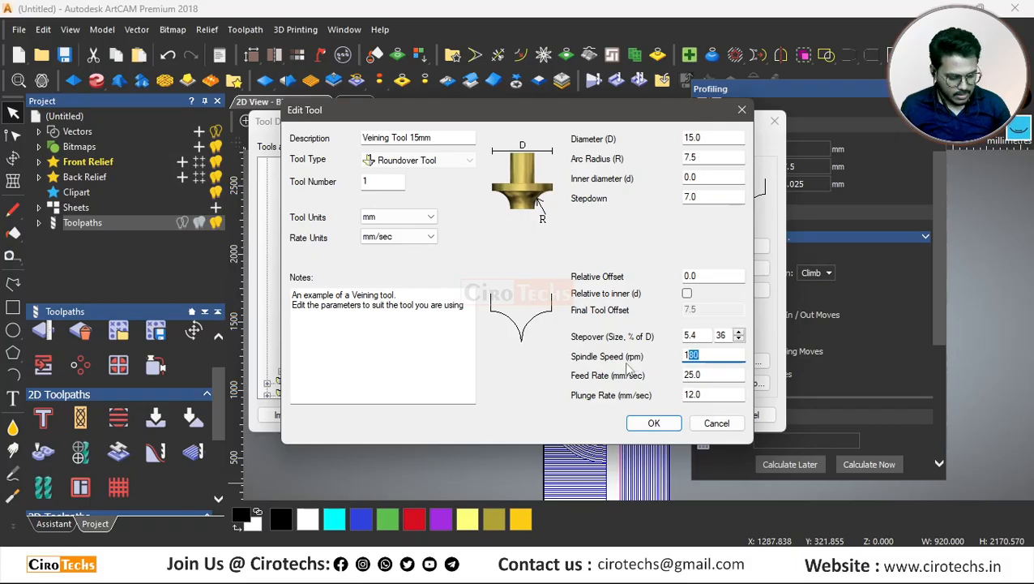
type("80000")
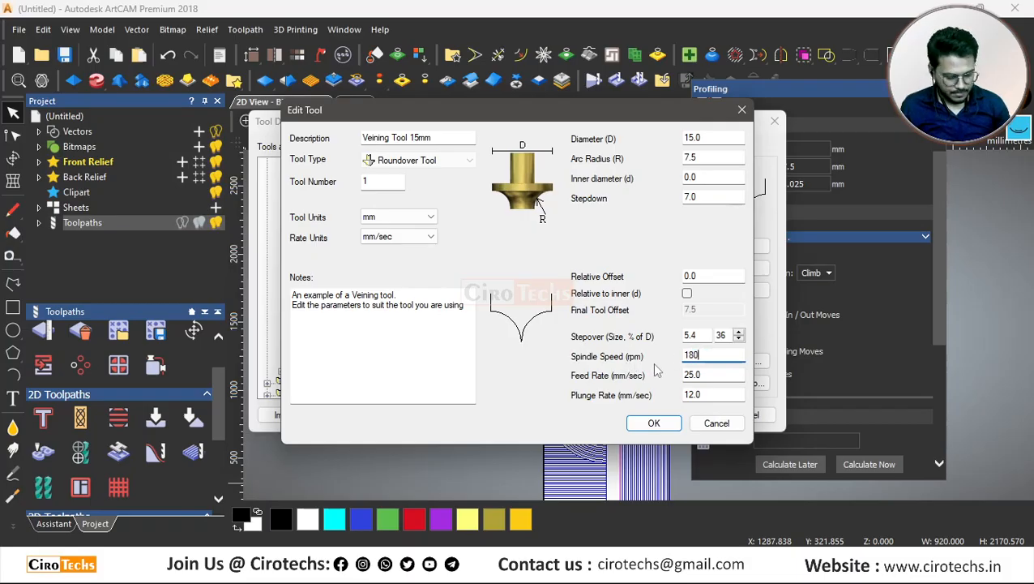
double_click(714, 376)
type("300")
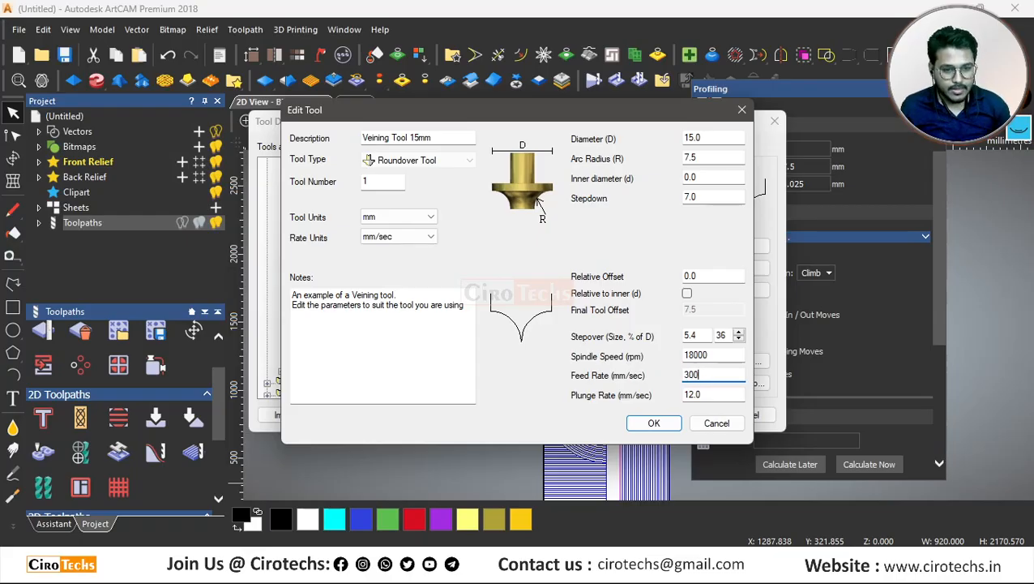
double_click(730, 394)
type("10")
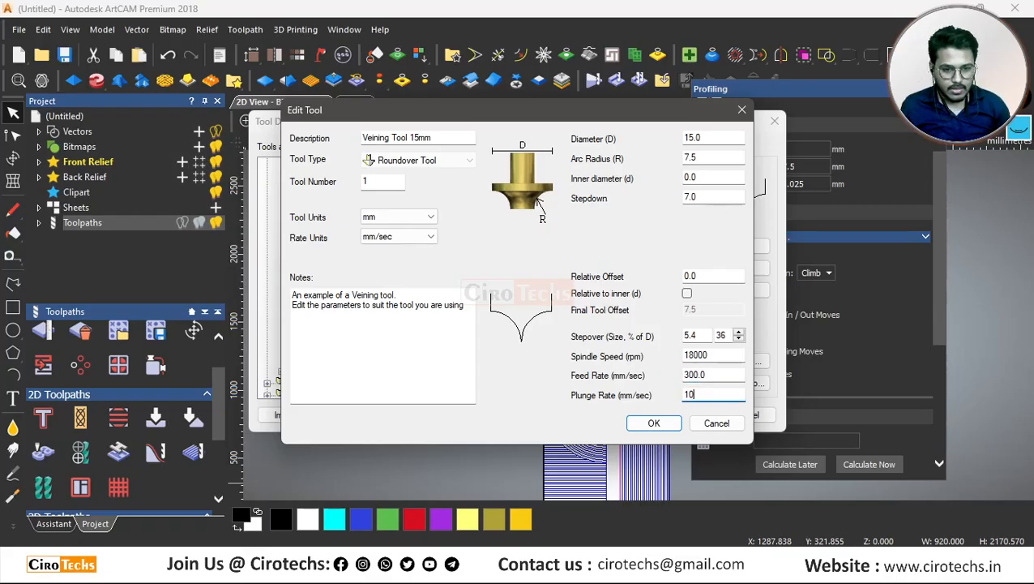
left_click(654, 423)
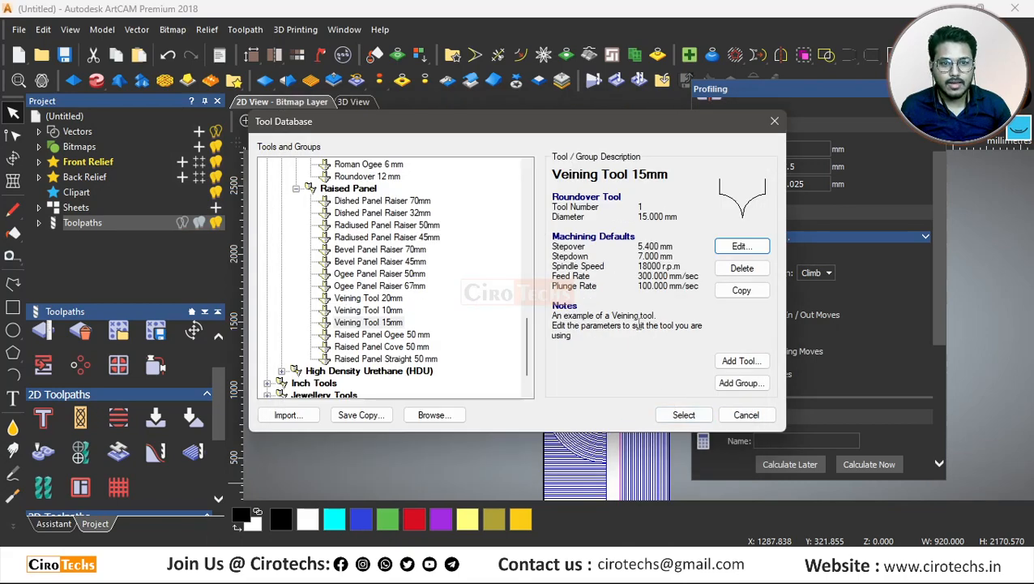
- Assign Veining Tool 15mm as the profiling tool and set its stepdown to 7.5 mm
left_click(684, 414)
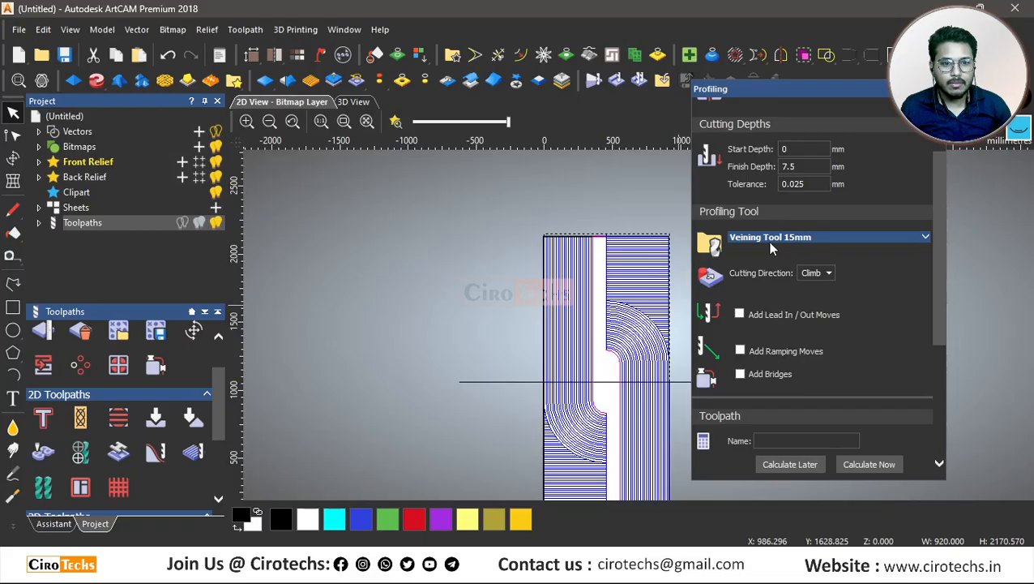
scroll(772, 249, "down", 1)
scroll(801, 186, "up", 2)
left_click_drag(809, 227, 779, 228)
left_click(786, 295)
scroll(785, 296, "down", 2)
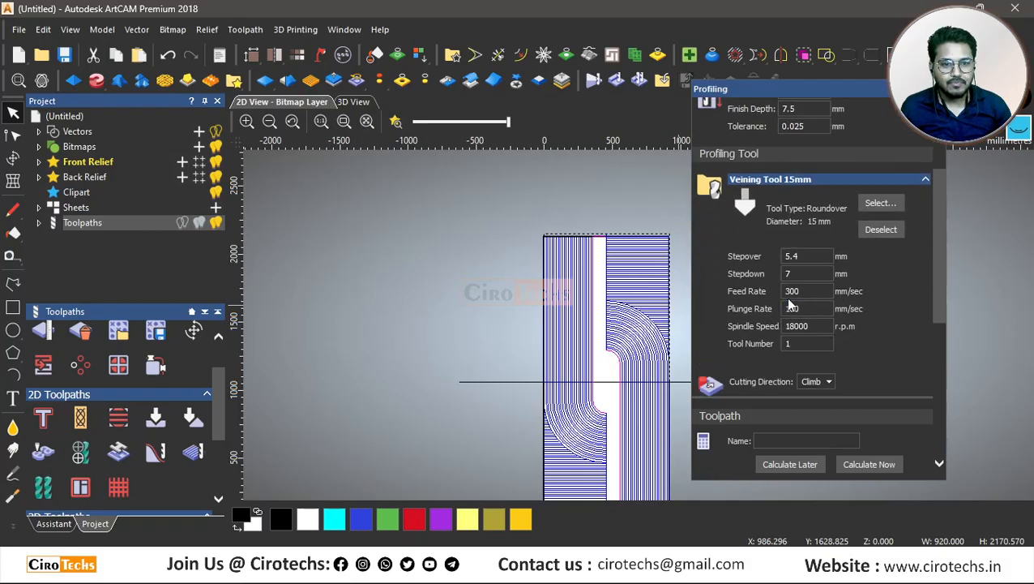
left_click(804, 273)
type("7.5")
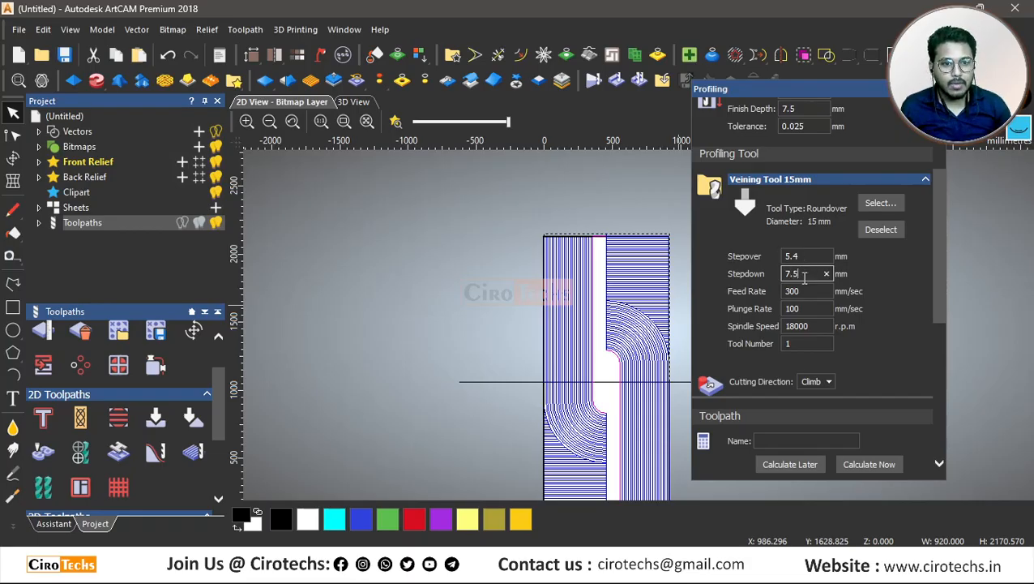
- Check the material thickness setup, name the profile toolpath HALF ROUND and calculate it for the groove lines and strip outline
scroll(808, 299, "down", 5)
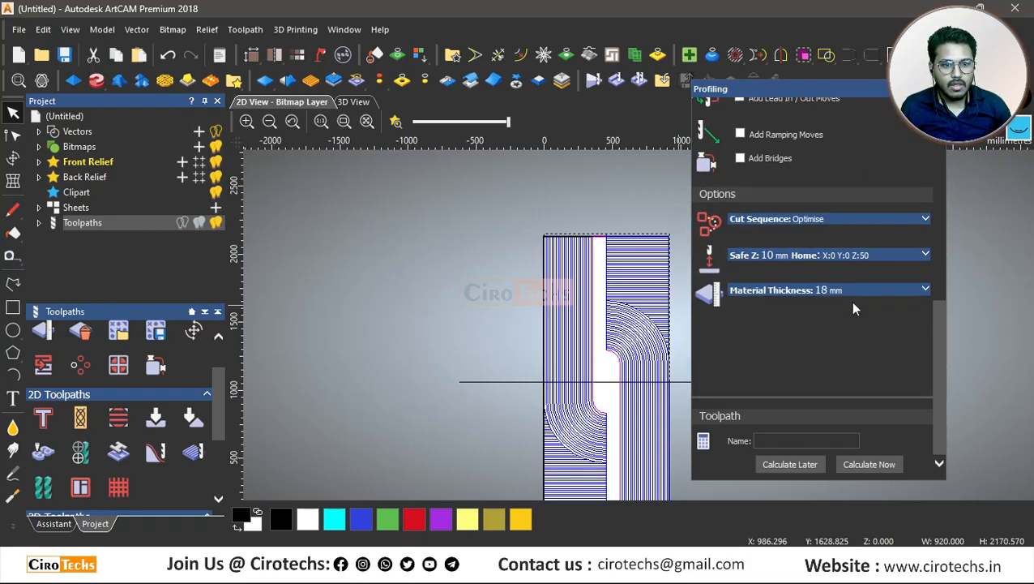
left_click(866, 289)
scroll(863, 291, "down", 1)
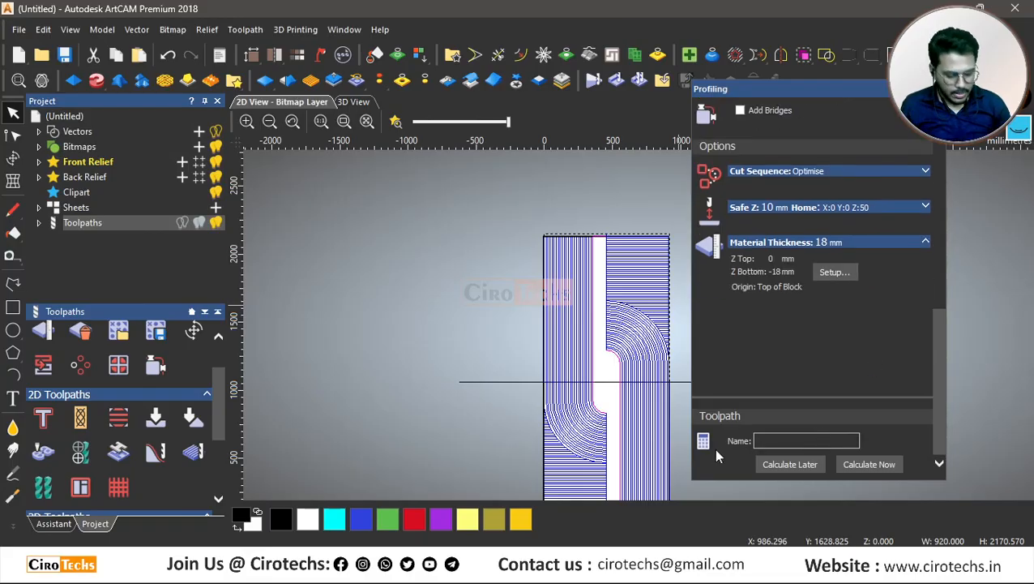
type("2")
left_click_drag(813, 444, 748, 441)
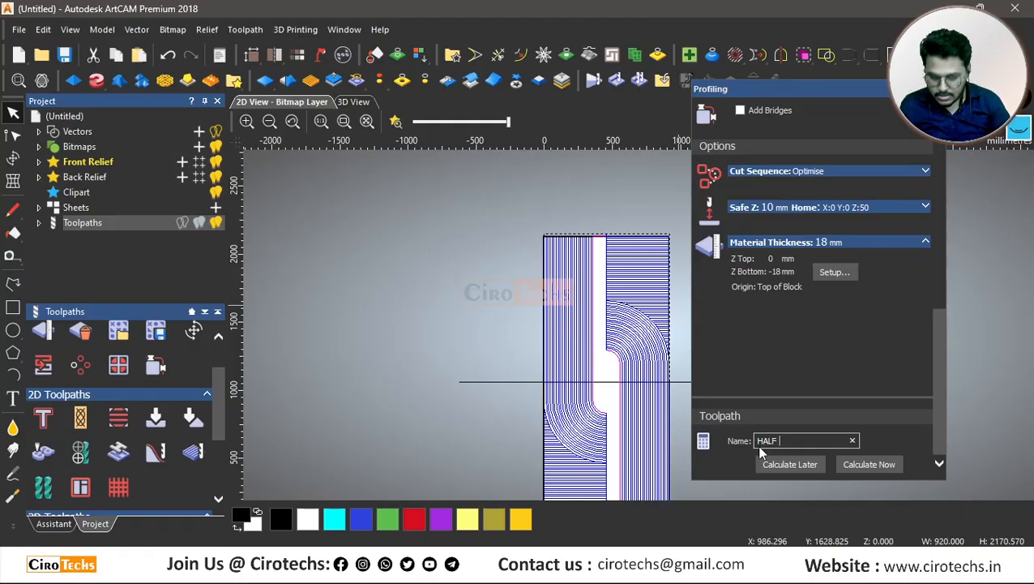
type("HALF ROUND")
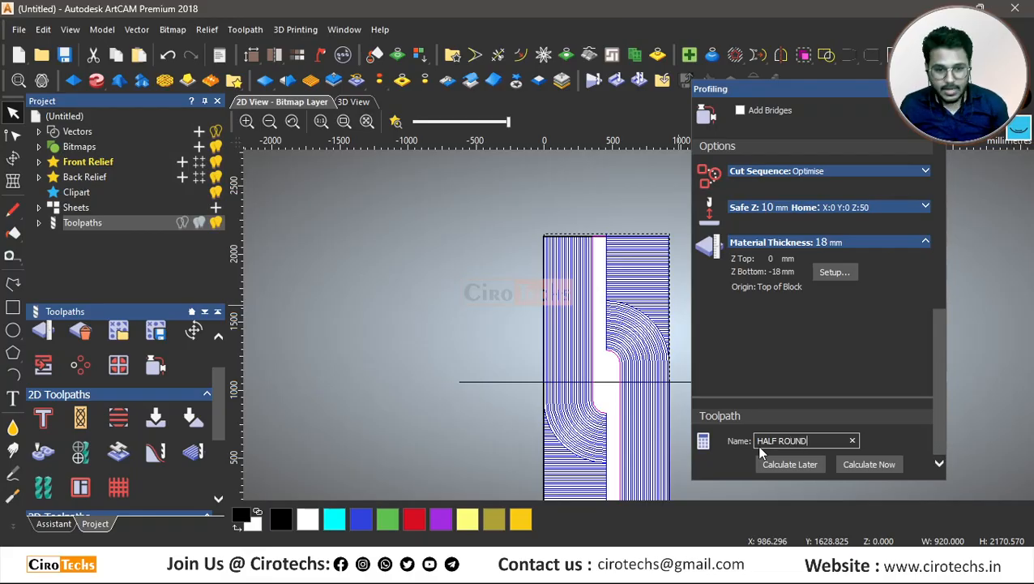
left_click(847, 464)
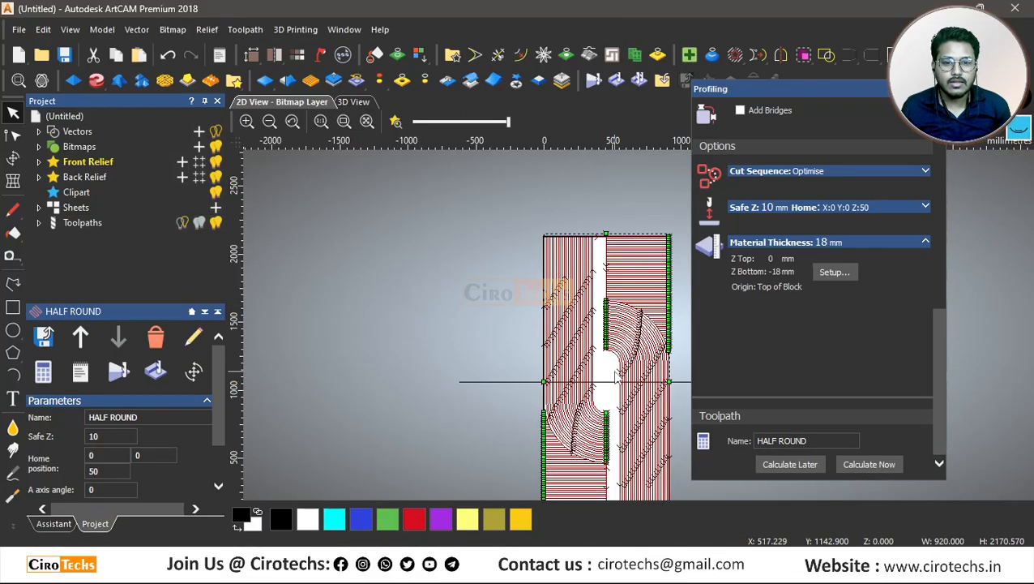
- Simulate the machining of toolpath 1, the centre strip pass, on the door panel
scroll(623, 324, "up", 5)
scroll(622, 308, "up", 2)
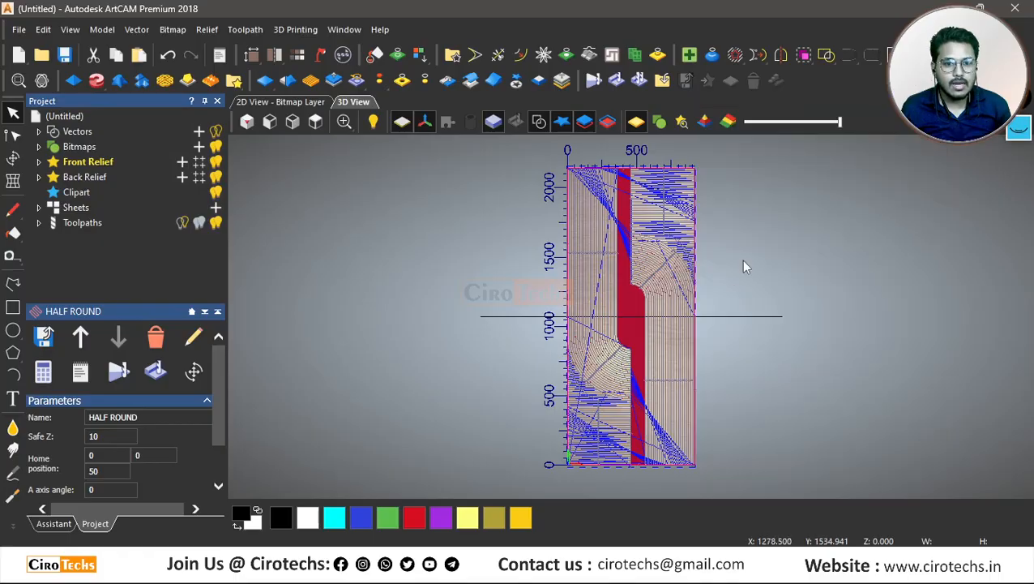
left_click_drag(784, 412, 744, 345)
scroll(730, 314, "up", 5)
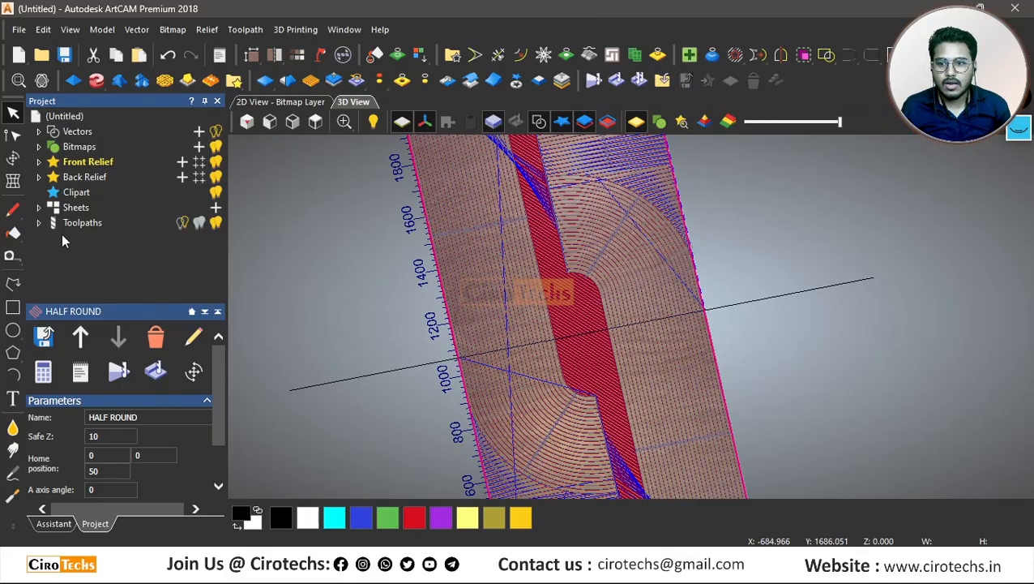
left_click(39, 223)
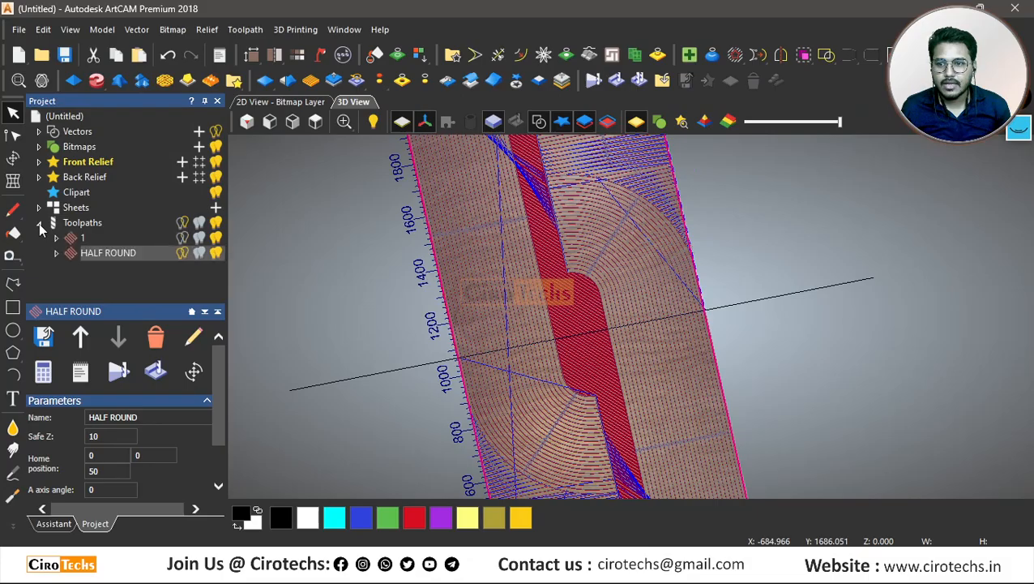
left_click(81, 239)
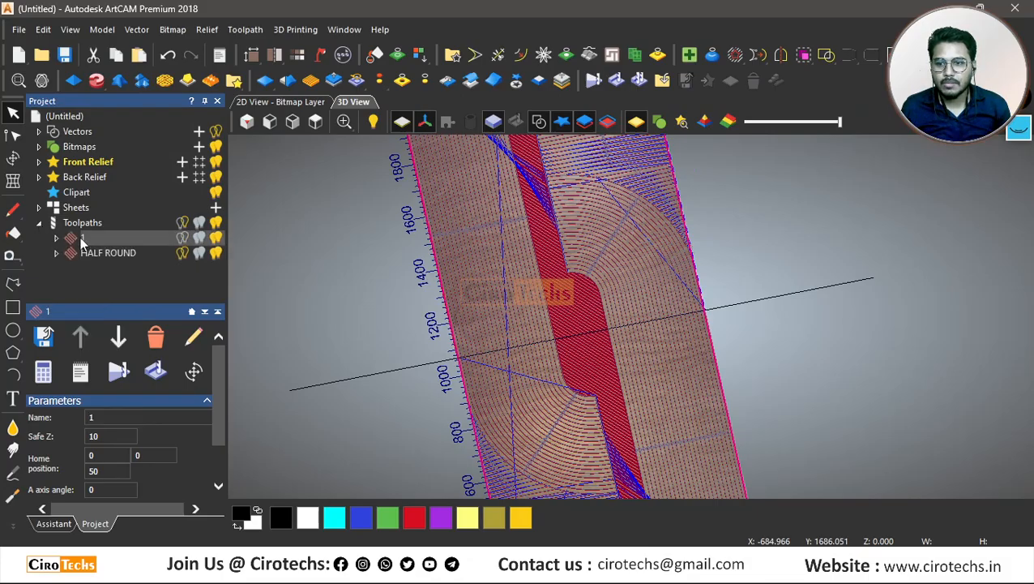
left_click(600, 83)
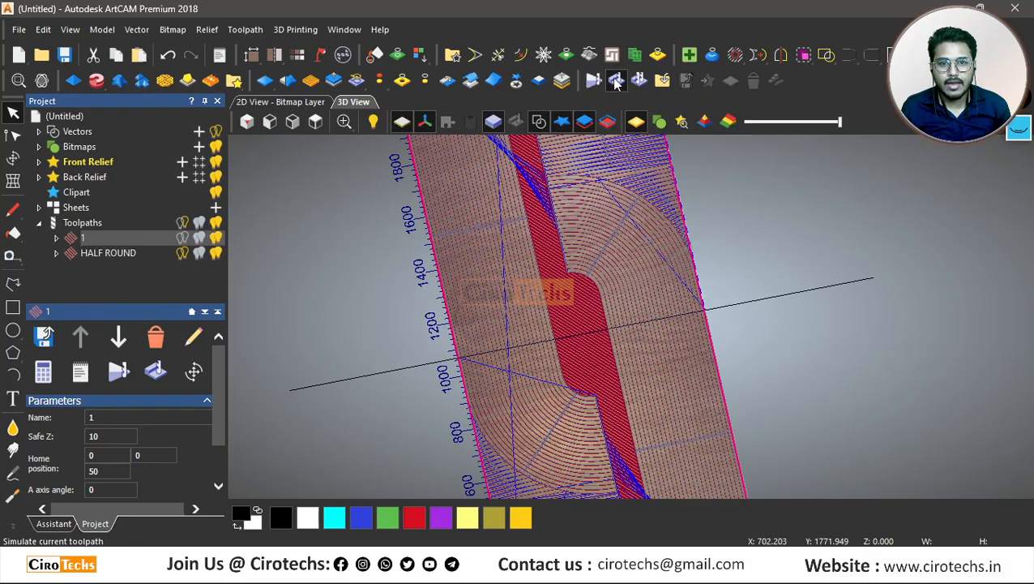
left_click(581, 413)
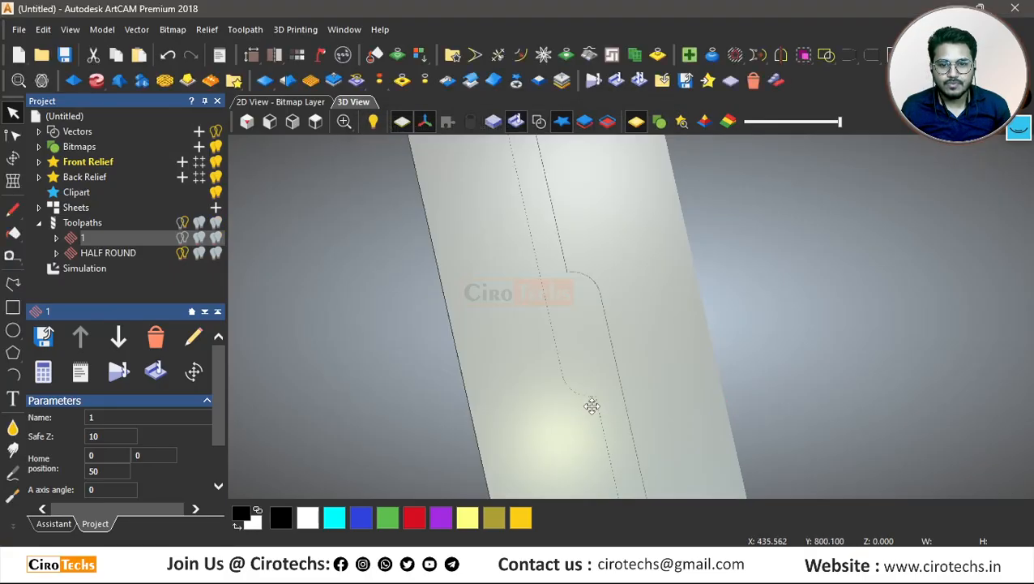
- Add the HALF ROUND toolpath's groove cuts to the panel simulation
left_click_drag(605, 359, 556, 303)
scroll(556, 303, "down", 9)
middle_click_drag(586, 240, 630, 279)
scroll(630, 279, "up", 8)
left_click_drag(630, 279, 704, 352)
scroll(600, 249, "down", 9)
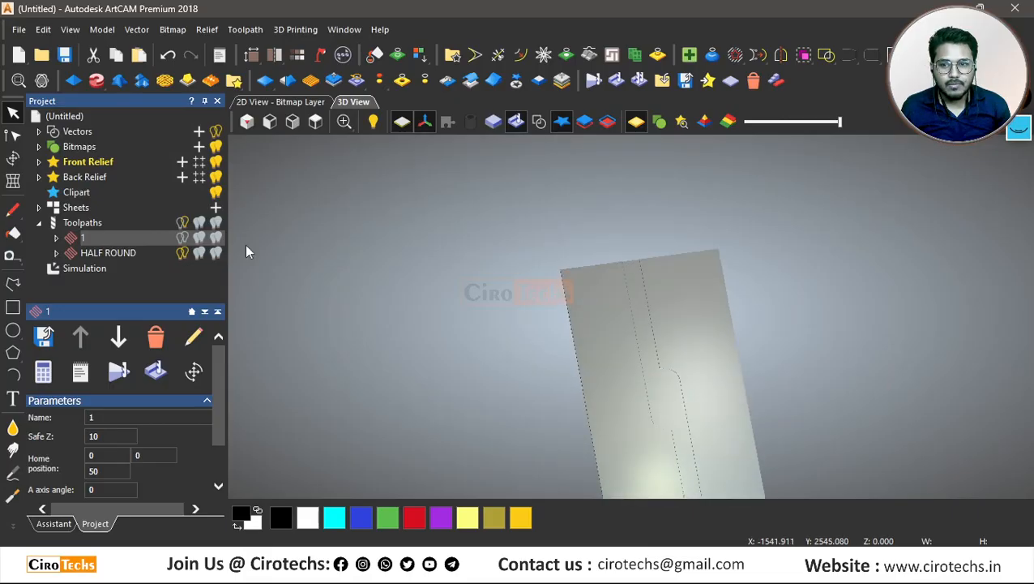
left_click(107, 253)
left_click(618, 79)
left_click_drag(624, 382, 729, 326)
scroll(667, 296, "down", 6)
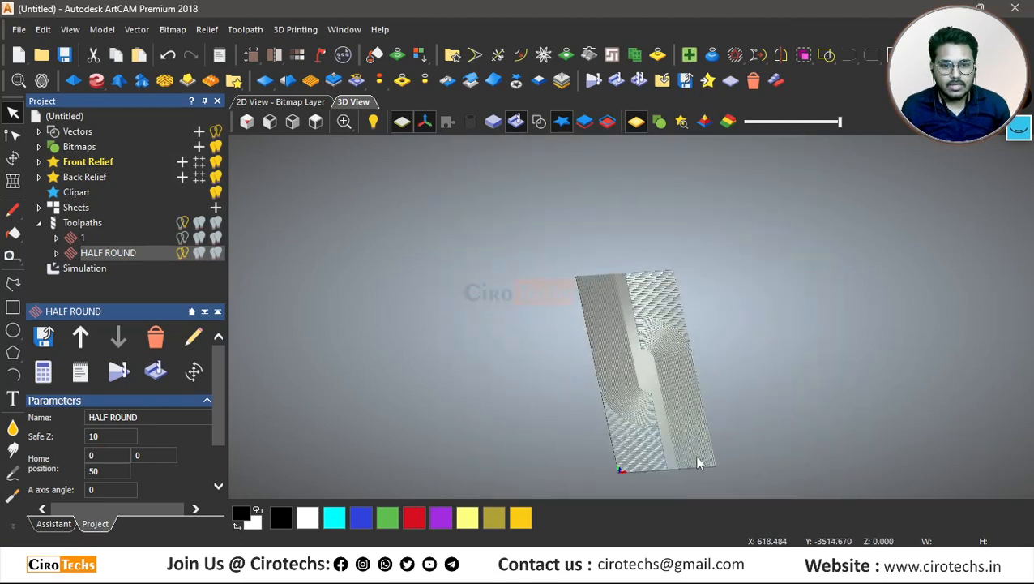
- Examine the simulated grooves from above and at an angle, and compare them with the reference door photo
left_click(315, 121)
scroll(614, 278, "up", 3)
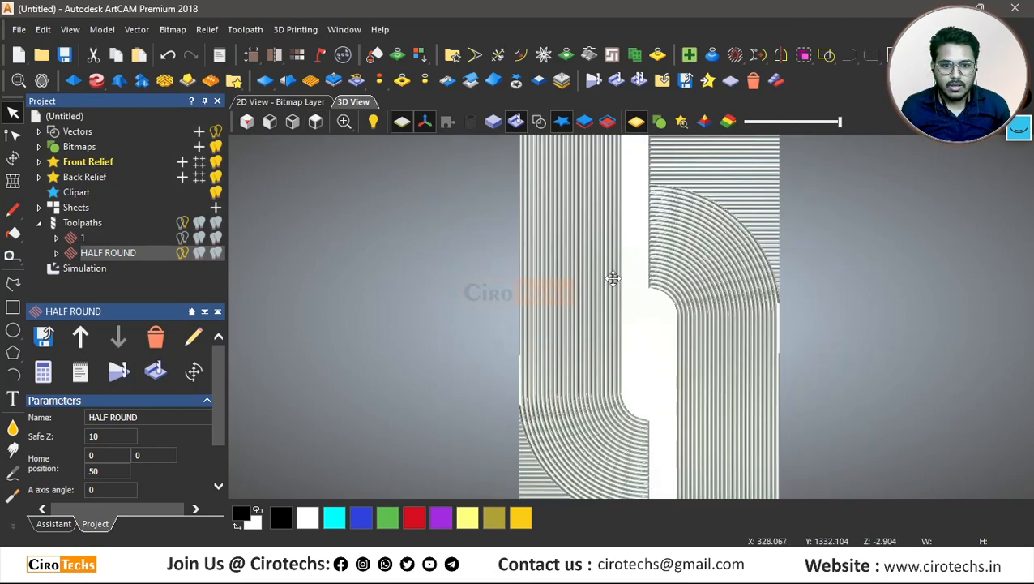
scroll(614, 278, "up", 1)
left_click_drag(561, 284, 700, 309)
scroll(724, 276, "down", 2)
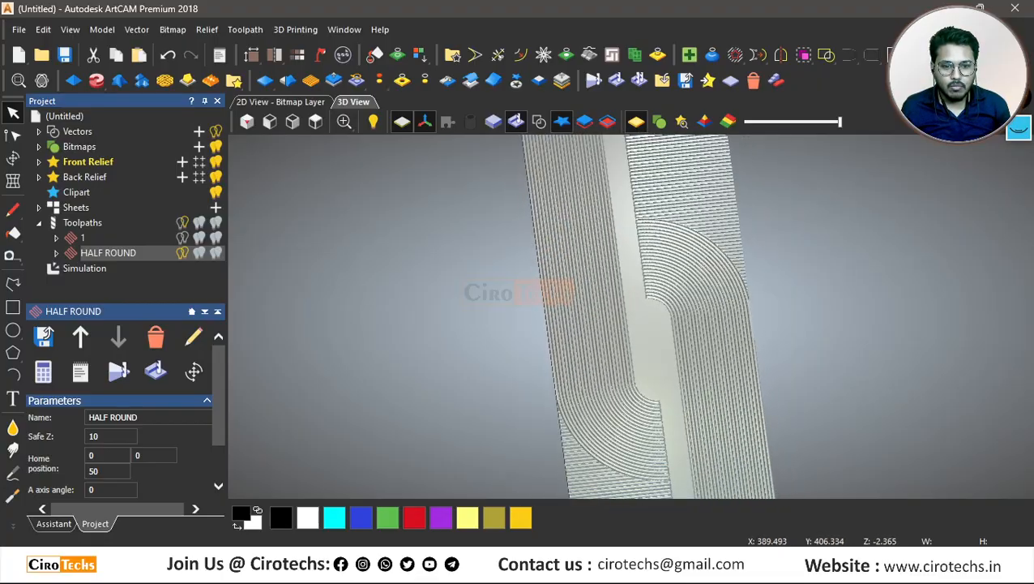
mouse_move(623, 526)
left_click(604, 474)
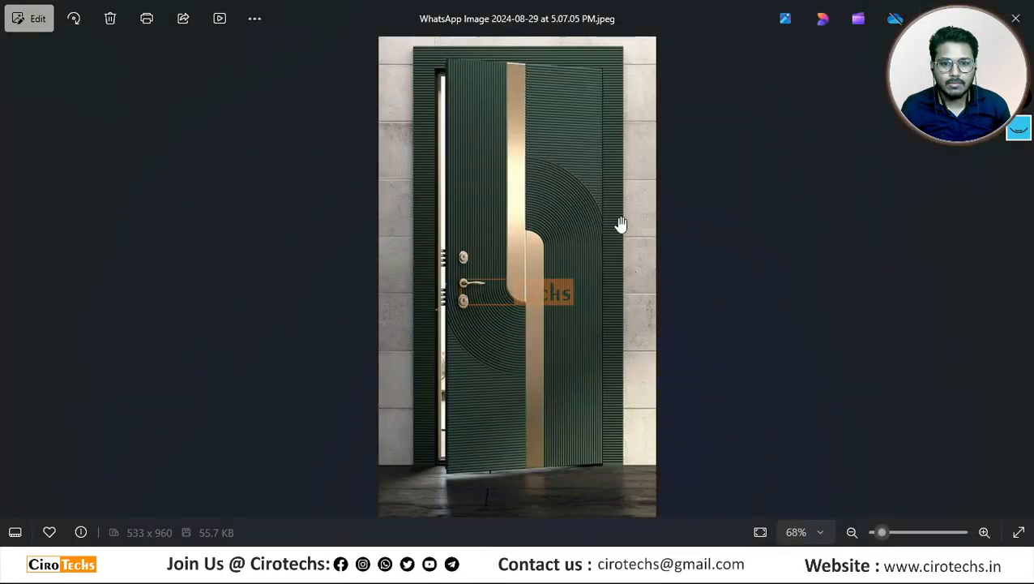
mouse_move(651, 565)
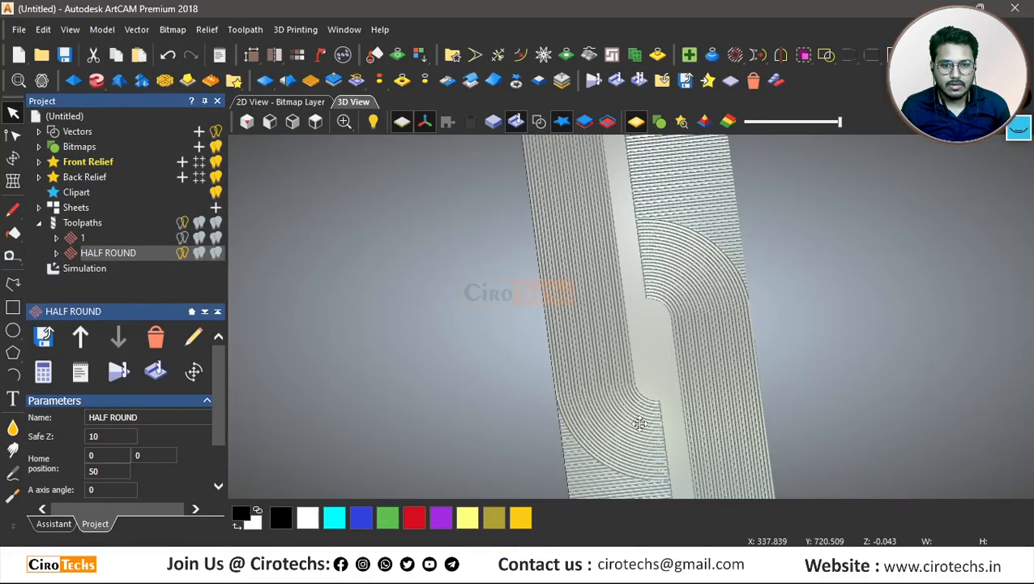
- Inspect the simulated half-round grooves close up around the strip's rounded ends, and view the whole panel from above
left_click_drag(616, 340, 660, 354)
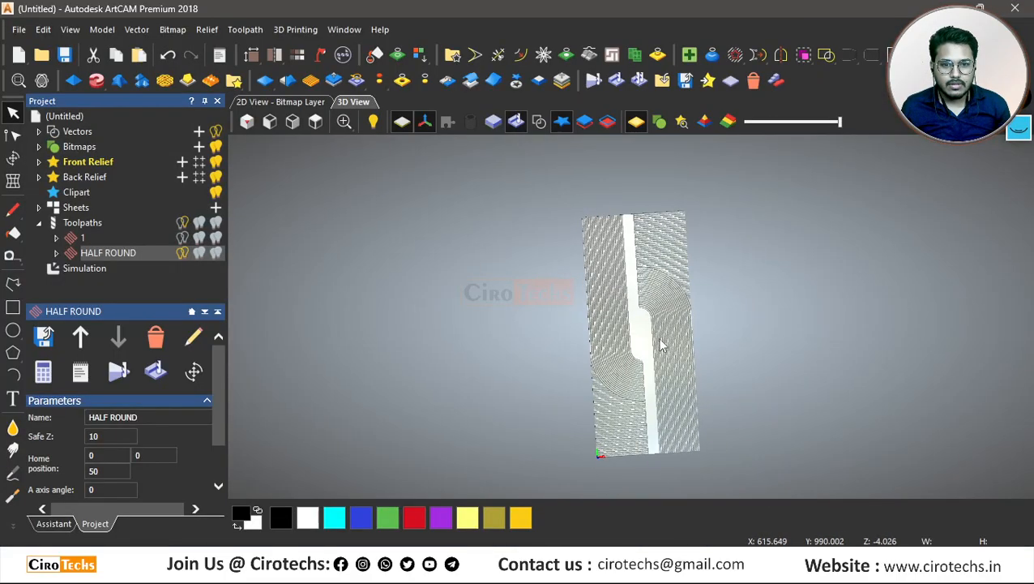
scroll(660, 354, "up", 10)
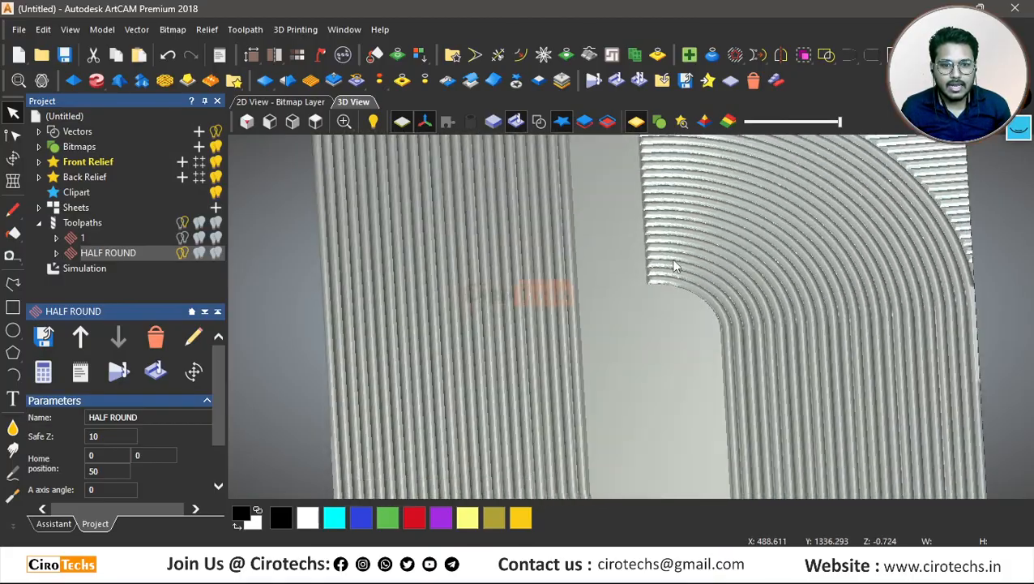
left_click_drag(673, 266, 686, 247)
scroll(651, 276, "down", 4)
left_click_drag(651, 289, 662, 381)
scroll(624, 344, "down", 4)
scroll(660, 369, "down", 3)
scroll(632, 273, "up", 1)
left_click_drag(632, 272, 662, 281)
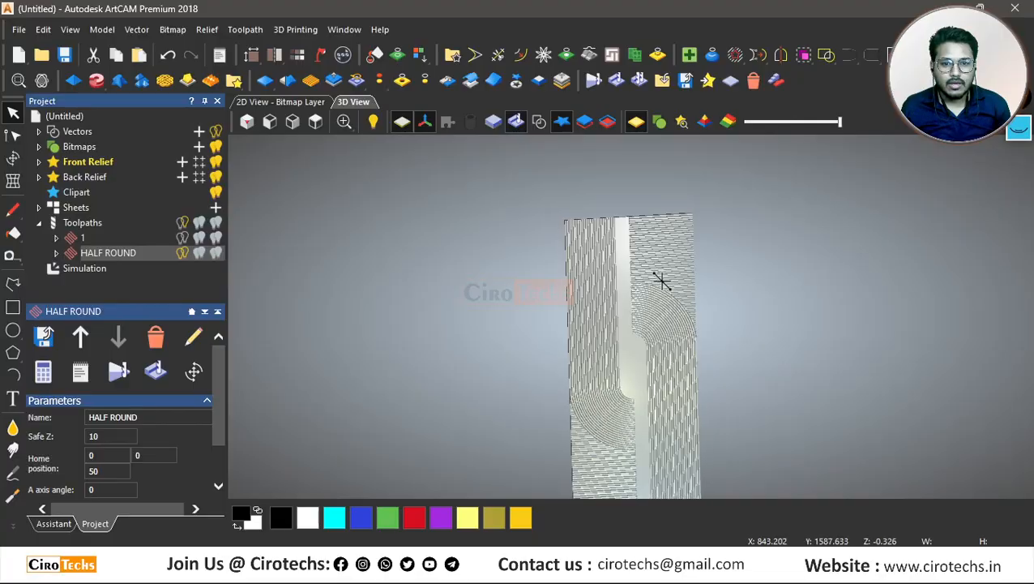
scroll(660, 280, "up", 6)
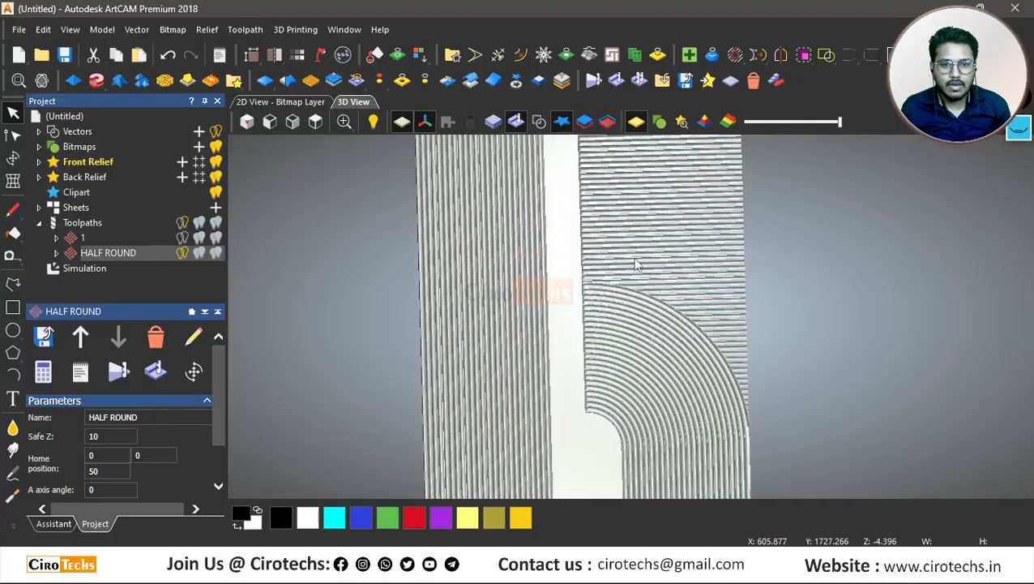
scroll(636, 265, "down", 5)
left_click(315, 122)
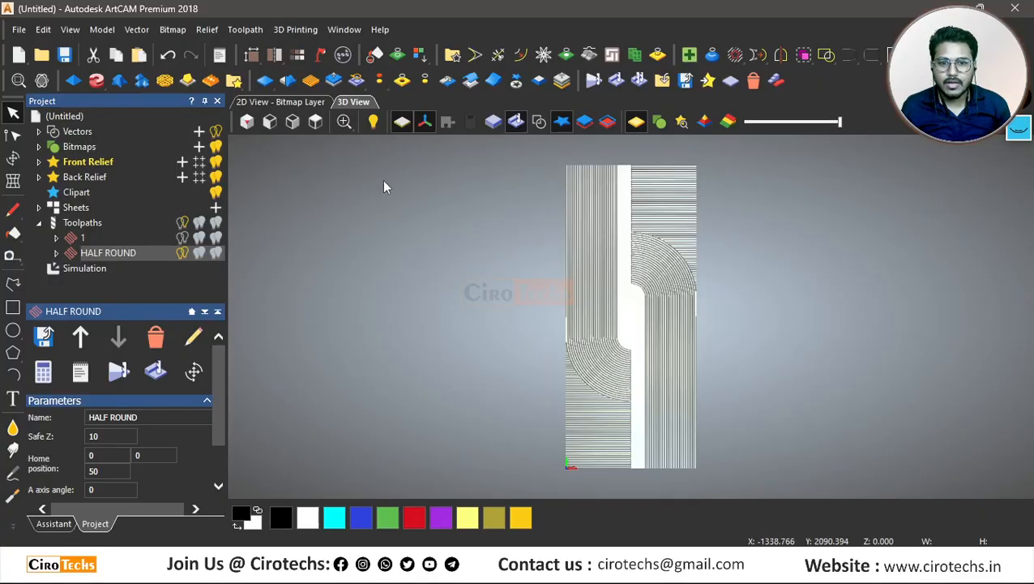